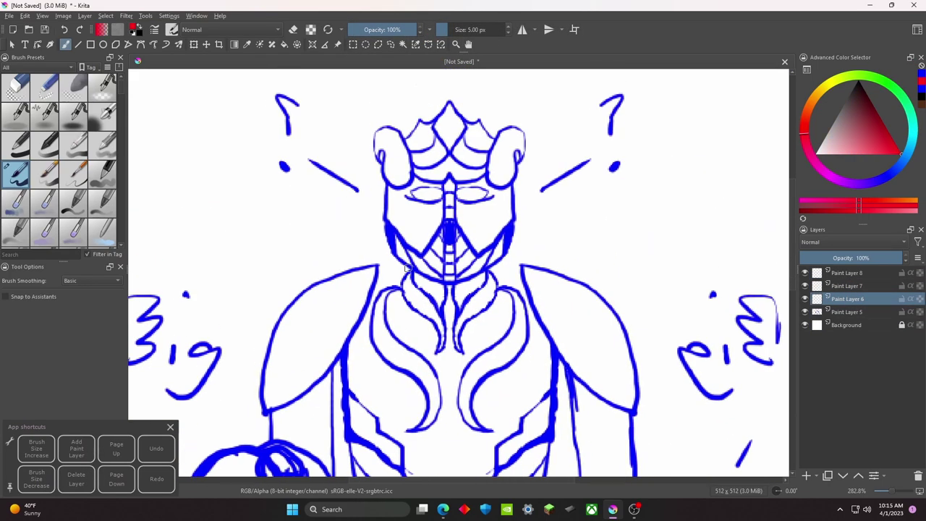
- Turn on horizontal mirror painting and trace the helmet's sides, jaw and cheek guards in red over the blue sketch
scroll(406, 266, up, 4)
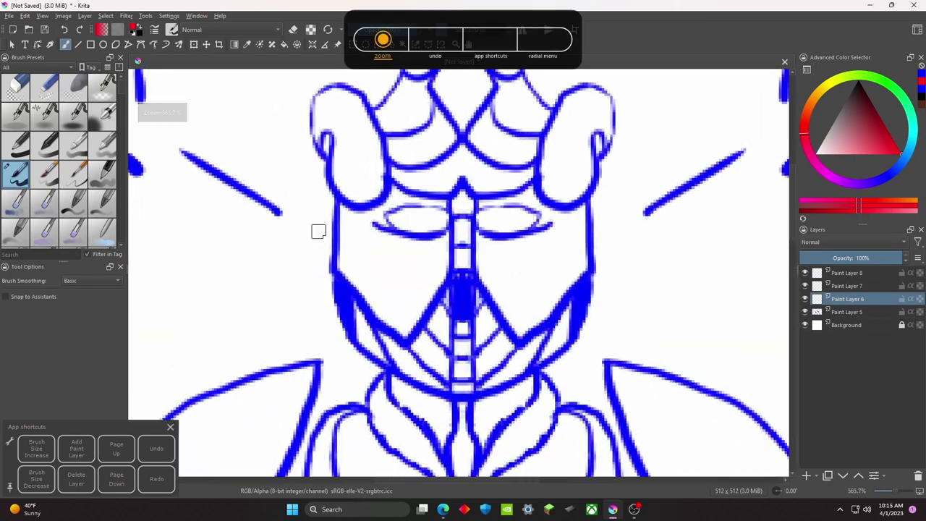
key(m)
mouse_move(377, 193)
mouse_down()
mouse_move(444, 340)
mouse_move(377, 289)
mouse_up()
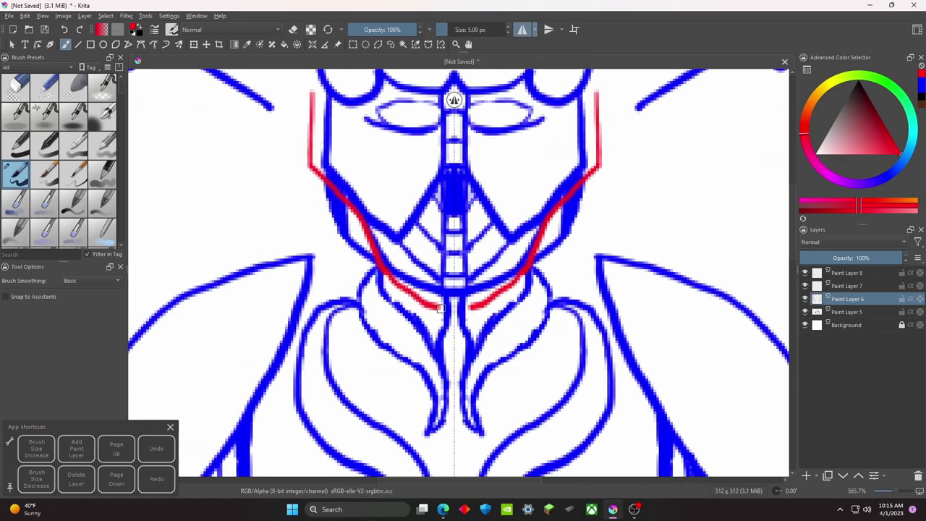
key(ctrl+z)
mouse_move(260, 155)
mouse_down()
mouse_move(318, 288)
mouse_move(394, 370)
mouse_up()
key(ctrl+z)
drag(317, 258, 399, 326)
drag(263, 217, 318, 289)
drag(559, 239, 529, 318)
- Trace the curled horns on both sides of the helmet in red, including their inner hooks
mouse_move(357, 141)
mouse_down()
mouse_move(407, 156)
mouse_move(427, 261)
mouse_move(380, 167)
mouse_move(359, 252)
mouse_up()
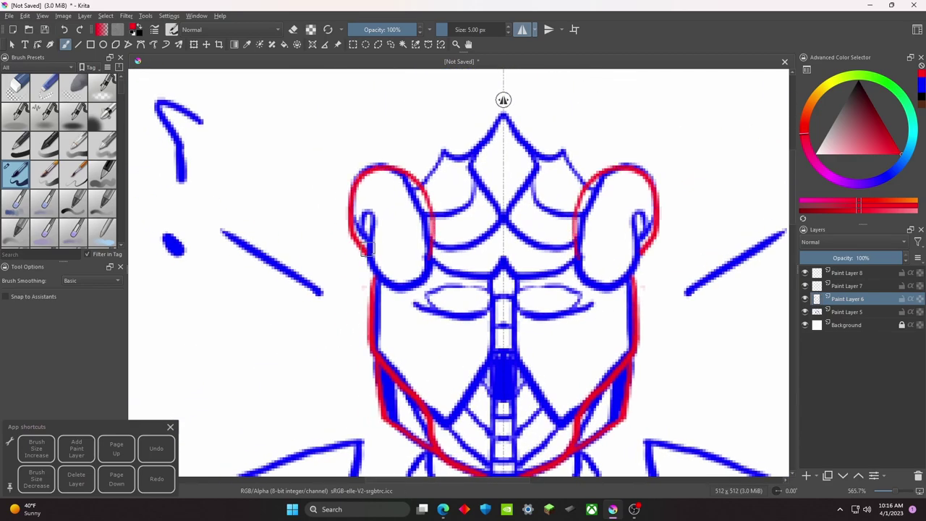
mouse_move(437, 231)
mouse_down()
mouse_move(377, 273)
mouse_move(378, 231)
mouse_move(366, 210)
mouse_up()
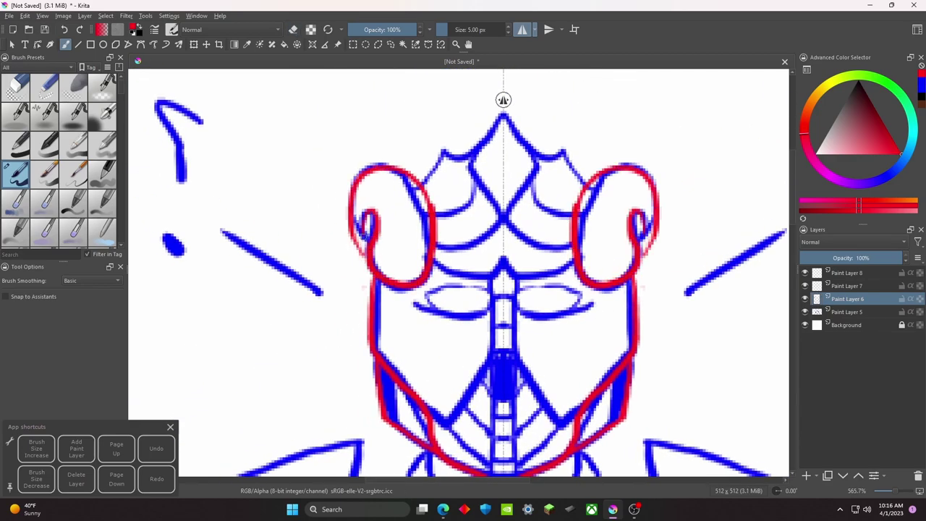
scroll(404, 212, down, 1)
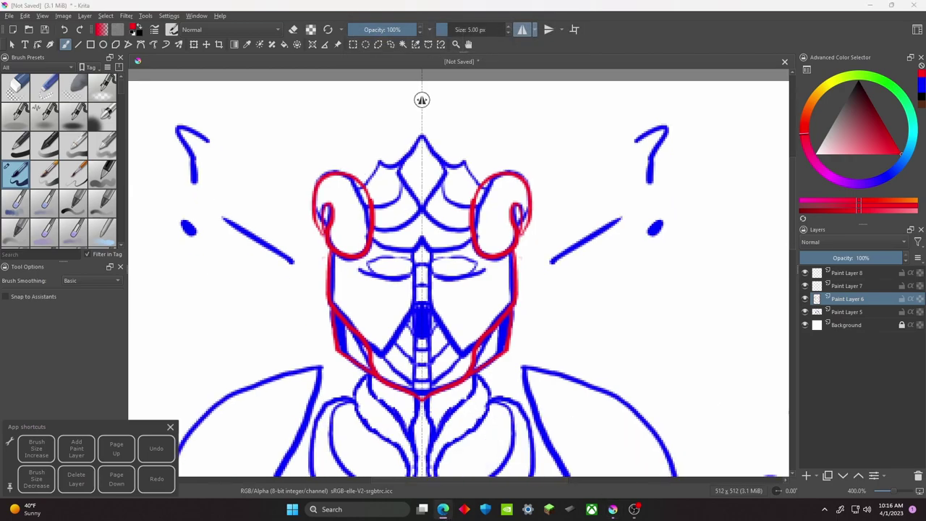
scroll(357, 322, up, 1)
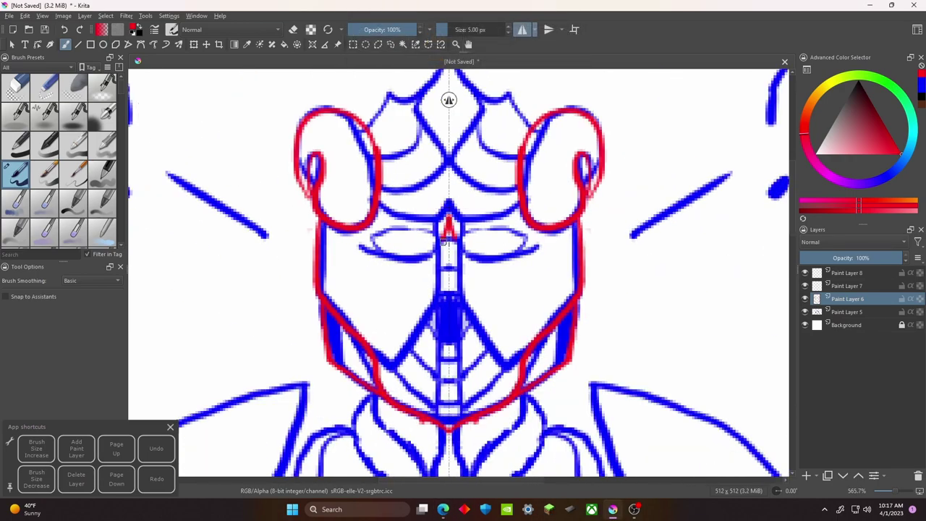
- Trace the pointed collar flaps below the chin in red down to their tips
mouse_move(444, 230)
mouse_down()
mouse_move(441, 277)
mouse_move(400, 359)
mouse_up()
scroll(420, 289, down, 5)
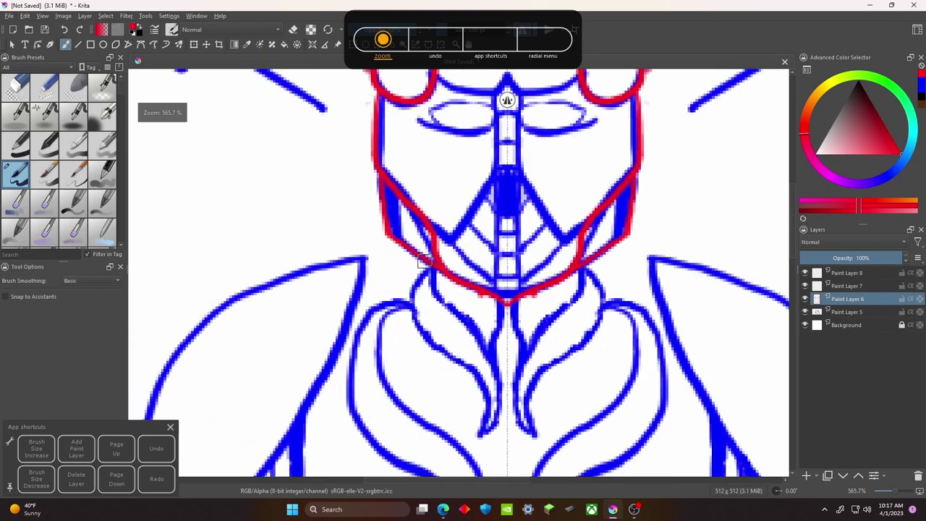
drag(475, 289, 465, 366)
drag(461, 303, 403, 210)
scroll(434, 232, down, 1)
- Trace the outer and inner edges of the large flame-shaped chest curves in red
mouse_move(458, 189)
mouse_down()
mouse_move(449, 270)
mouse_move(456, 258)
mouse_move(417, 271)
mouse_move(449, 240)
mouse_move(437, 249)
mouse_move(515, 374)
mouse_move(492, 411)
mouse_up()
key(minus)
scroll(458, 275, left, 3)
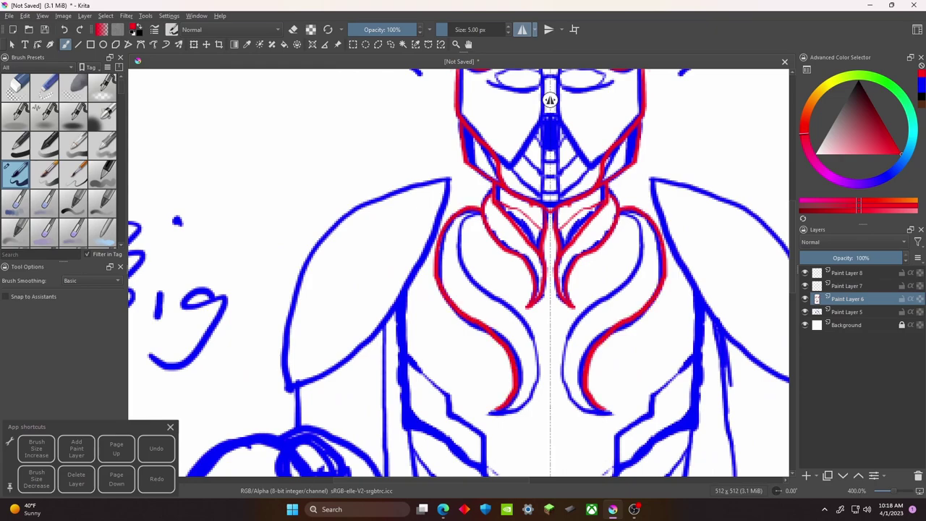
scroll(492, 405, right, 3)
mouse_move(433, 211)
mouse_down()
mouse_move(461, 302)
mouse_move(448, 411)
mouse_up()
scroll(449, 410, down, 2)
scroll(460, 174, up, 4)
scroll(494, 206, down, 2)
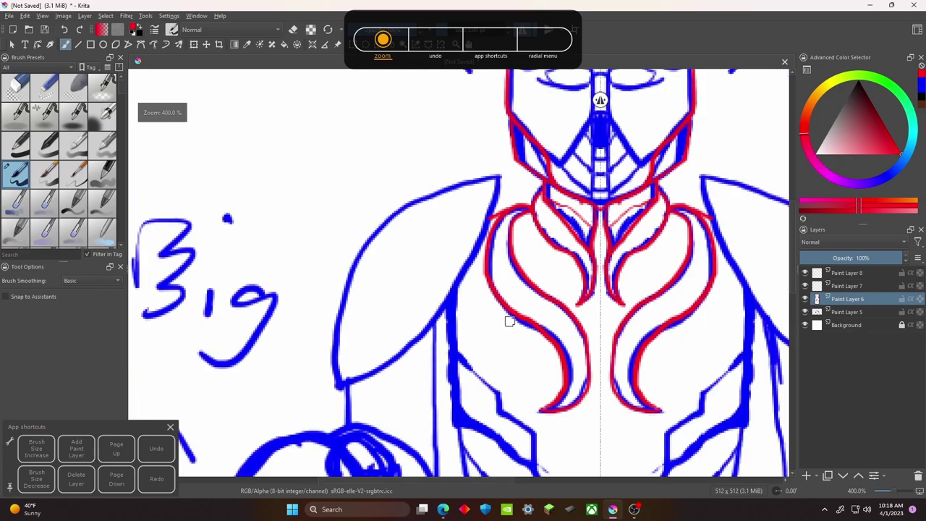
- Trace the shoulder pads' pointed upper corners and lower edges in red, connecting them to the chest curves
scroll(537, 204, up, 1)
drag(530, 250, 492, 342)
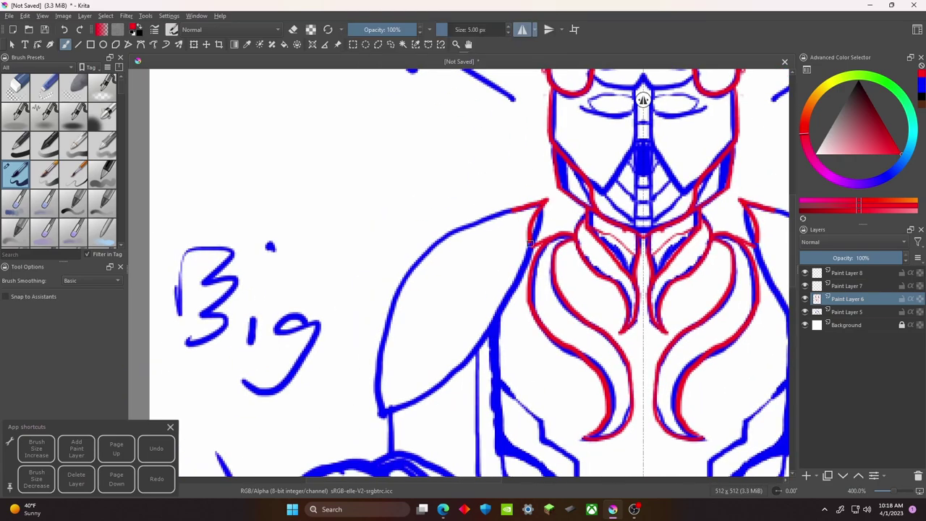
key(ctrl+z)
scroll(492, 289, left, 3)
scroll(492, 289, right, 2)
mouse_move(435, 280)
mouse_down()
mouse_move(457, 248)
mouse_move(535, 206)
mouse_move(548, 184)
mouse_up()
scroll(506, 196, down, 2)
scroll(506, 196, left, 2)
- Draw a row of red flame-like spikes along the shoulder pads' outer edges
mouse_move(484, 192)
mouse_down()
mouse_move(468, 354)
mouse_move(531, 316)
mouse_move(603, 213)
mouse_up()
drag(485, 239, 534, 155)
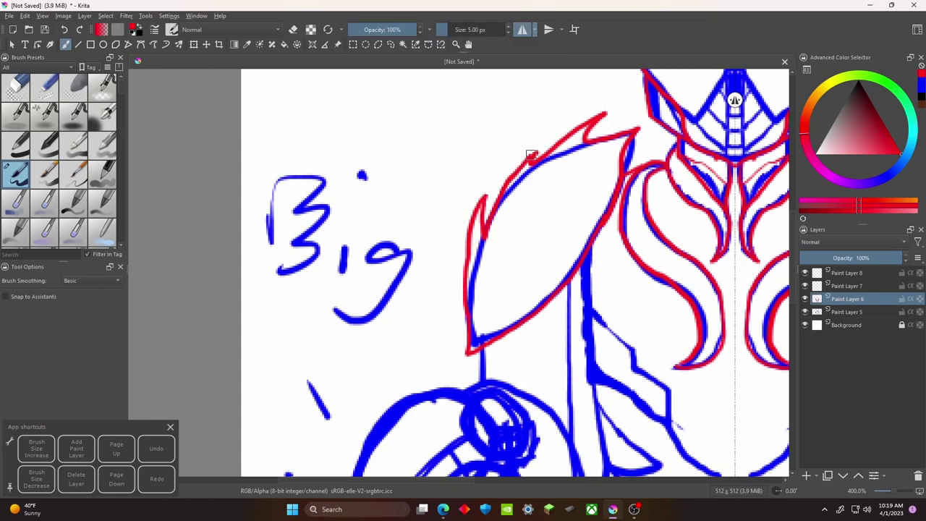
scroll(533, 183, up, 2)
scroll(532, 184, right, 1)
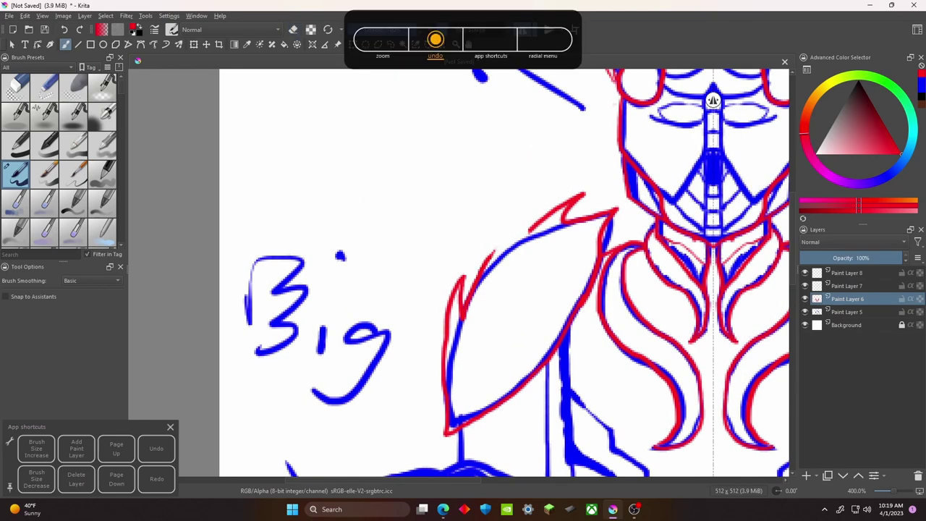
drag(504, 237, 529, 232)
- Draw a curved inner panel inside the shoulder pads in red, erasing and reworking its lower line
scroll(399, 317, down, 2)
scroll(399, 316, right, 1)
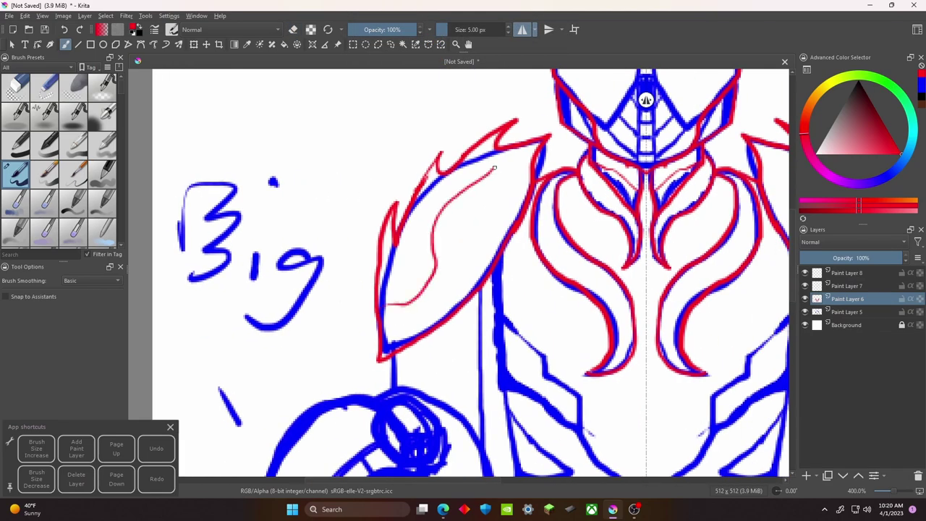
key(e)
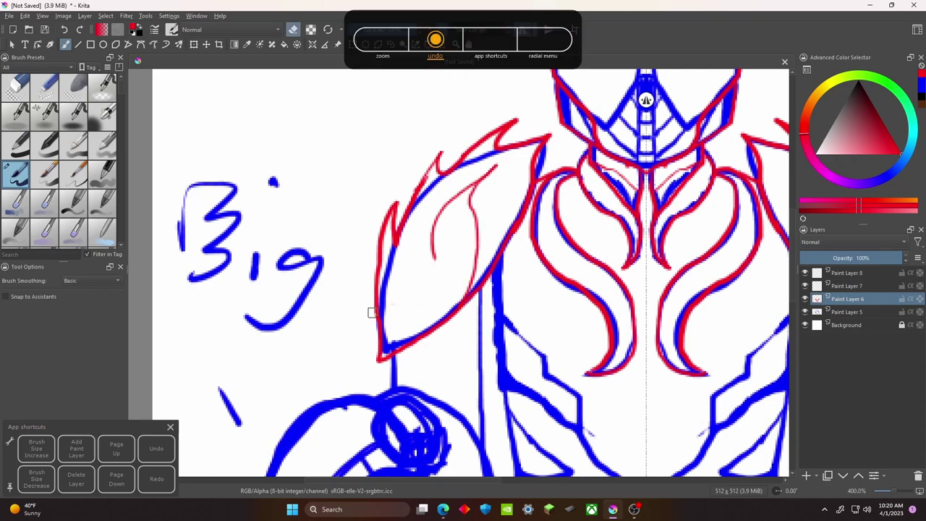
drag(436, 245, 384, 335)
- Add thin curved red bands across the shoulder pads' inner panels to divide them into segments
scroll(398, 289, up, 1)
scroll(398, 289, right, 1)
drag(443, 279, 416, 286)
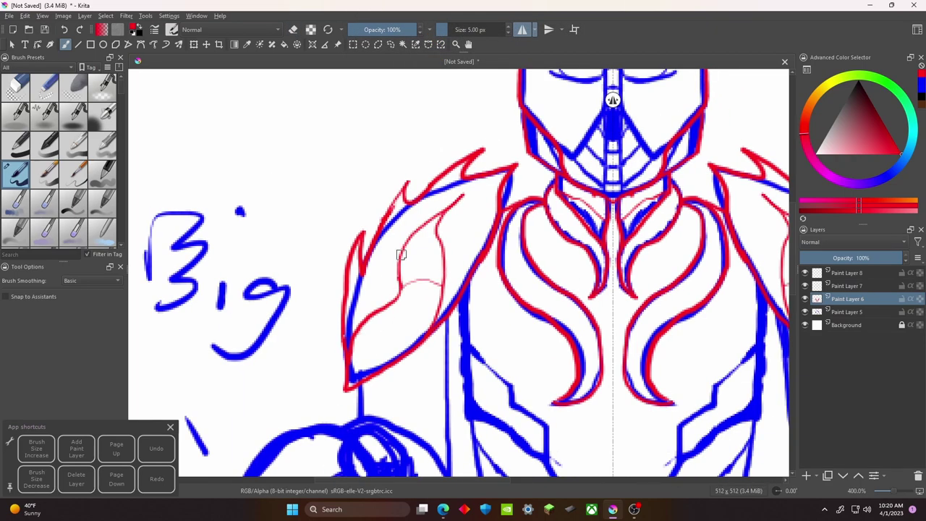
scroll(399, 257, down, 2)
scroll(399, 257, left, 1)
drag(434, 243, 383, 260)
- Trace the chest plate's stepped side edges in red from the armpits down to the V point on the abdomen
scroll(399, 266, right, 3)
mouse_move(456, 214)
mouse_down()
mouse_move(399, 267)
mouse_move(412, 322)
mouse_move(424, 225)
mouse_move(423, 262)
mouse_move(506, 360)
mouse_up()
scroll(400, 267, left, 1)
scroll(507, 360, down, 1)
scroll(506, 360, right, 1)
drag(416, 342, 447, 382)
scroll(447, 381, right, 2)
scroll(431, 310, up, 1)
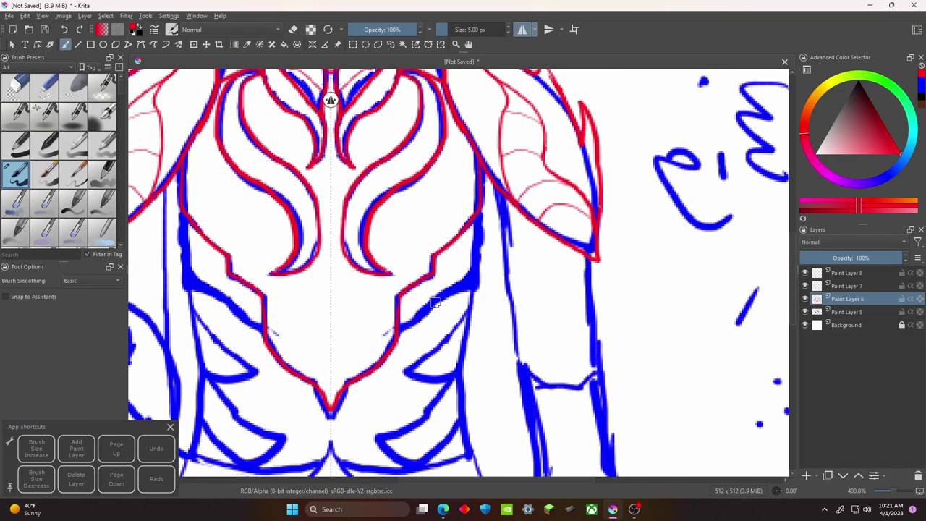
- Trace the sides of the torso in red from the chest plate down to the waist
scroll(476, 249, down, 3)
drag(476, 206, 477, 350)
scroll(477, 350, left, 1)
scroll(477, 350, up, 1)
drag(512, 251, 467, 331)
key(ctrl+z)
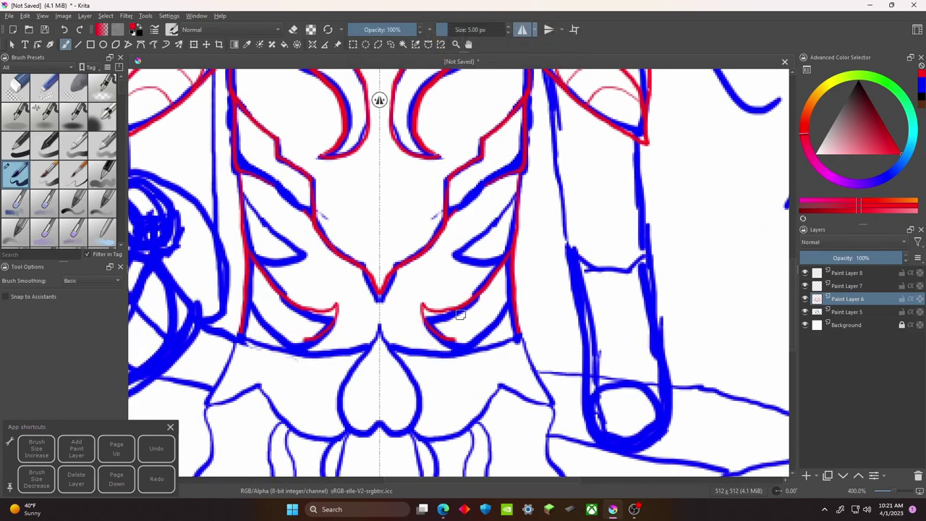
scroll(475, 338, up, 1)
drag(508, 216, 489, 248)
key(ctrl+z)
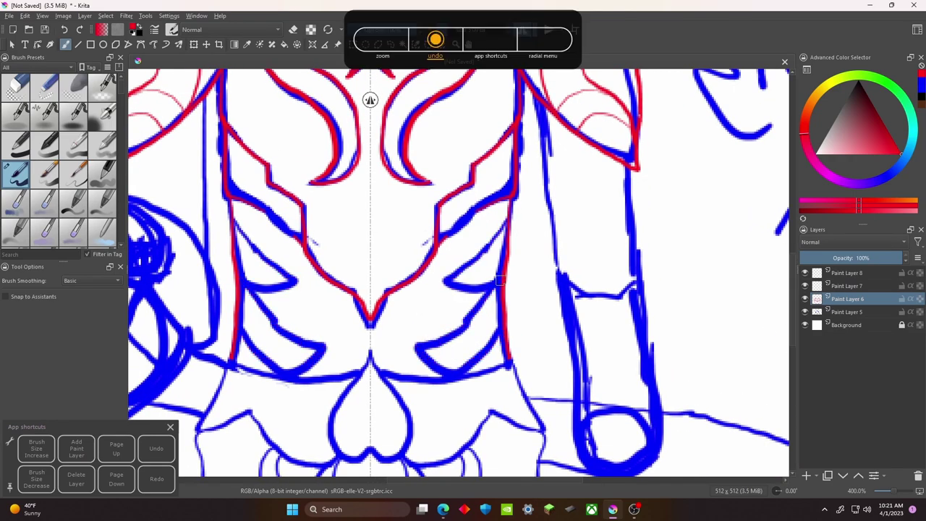
- Trace the upper and lower pointed rib plates on both sides of the abdomen in red
drag(499, 320, 418, 349)
mouse_move(505, 226)
mouse_down()
mouse_move(474, 262)
mouse_move(471, 290)
mouse_up()
key(ctrl+z)
drag(505, 232, 471, 290)
- Trace the rounded waist ornament in red, redrawing it with tips that curl outward at the top
scroll(439, 219, down, 4)
mouse_move(438, 219)
mouse_down()
mouse_move(419, 251)
mouse_move(416, 327)
mouse_up()
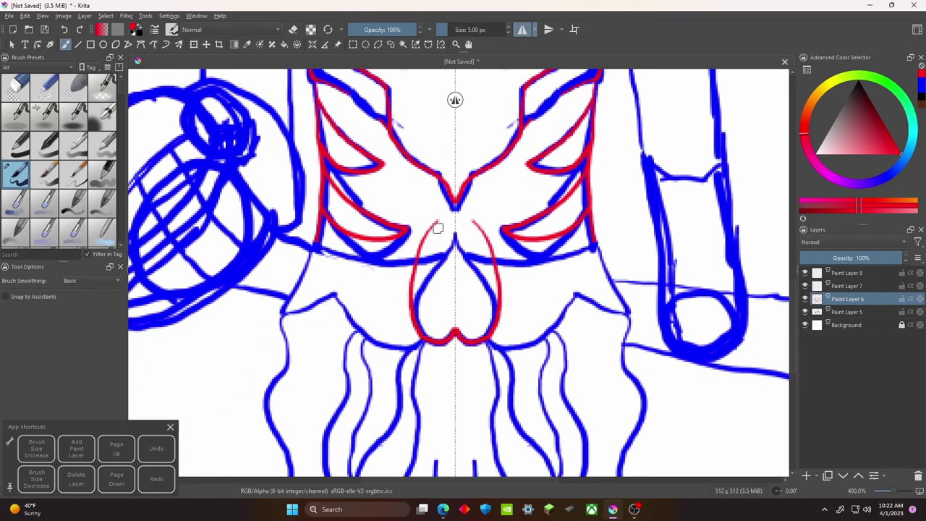
scroll(445, 323, down, 2)
key(ctrl+z)
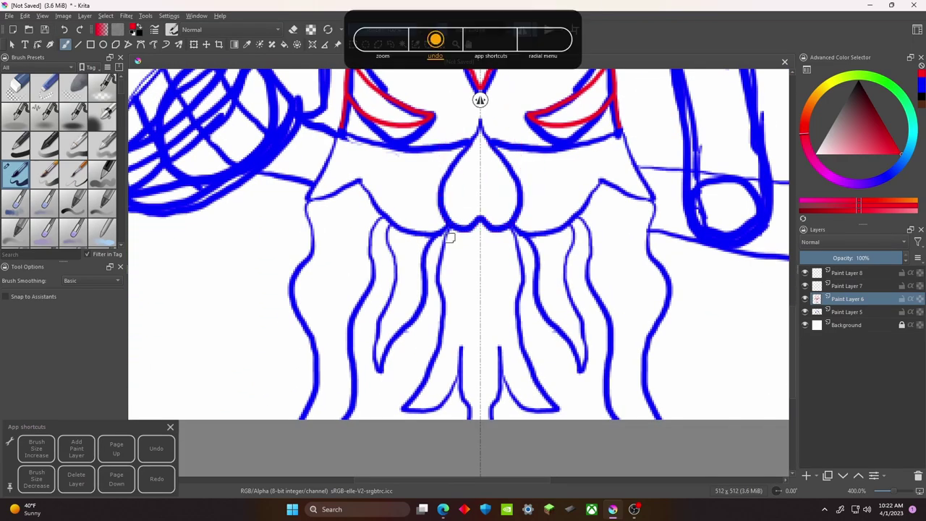
mouse_move(450, 241)
mouse_down()
mouse_move(437, 308)
mouse_move(475, 324)
mouse_up()
scroll(457, 277, up, 3)
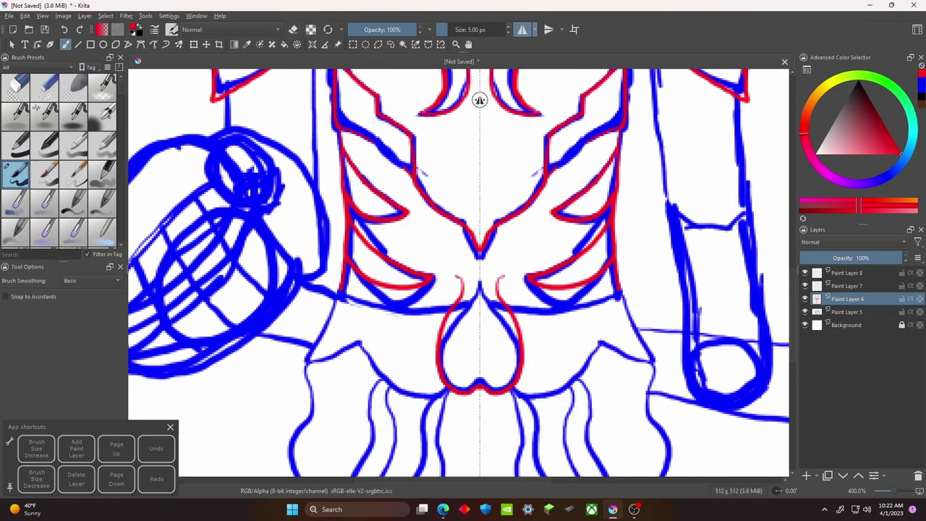
- Trace the central hanging cloth with flared ends in red and add thin fold lines inside it
scroll(465, 326, down, 5)
drag(463, 217, 463, 332)
scroll(459, 258, down, 2)
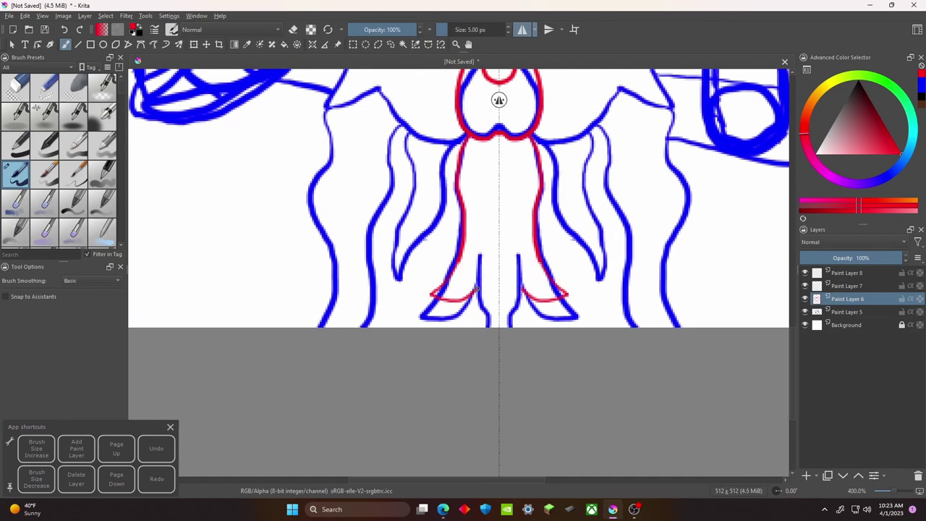
scroll(476, 288, up, 1)
scroll(467, 332, up, 2)
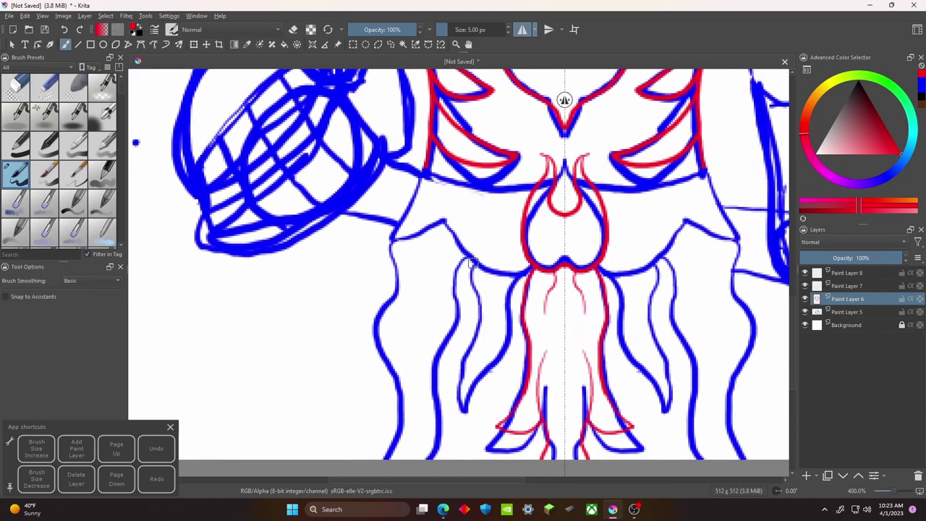
- Trace the hip armor's pointed lower edge in red and try out side strokes, undoing the misplaced ones
scroll(467, 332, up, 1)
drag(401, 301, 443, 307)
scroll(443, 307, left, 4)
mouse_move(476, 187)
mouse_down()
mouse_move(449, 231)
mouse_move(438, 298)
mouse_up()
key(ctrl+z)
scroll(493, 237, right, 3)
key(ctrl+z)
- Trace the wavy outer and inner edges of the skirt's side panels in red
scroll(463, 275, down, 3)
scroll(462, 275, left, 3)
drag(441, 186, 425, 409)
scroll(441, 227, right, 3)
drag(441, 227, 425, 402)
- Trace the narrow wavy cloth strips between the side panels and the central cloth in red
scroll(425, 402, up, 1)
drag(435, 256, 427, 370)
key(ctrl+z)
scroll(405, 252, right, 2)
drag(406, 252, 385, 372)
drag(439, 287, 395, 412)
scroll(441, 304, up, 3)
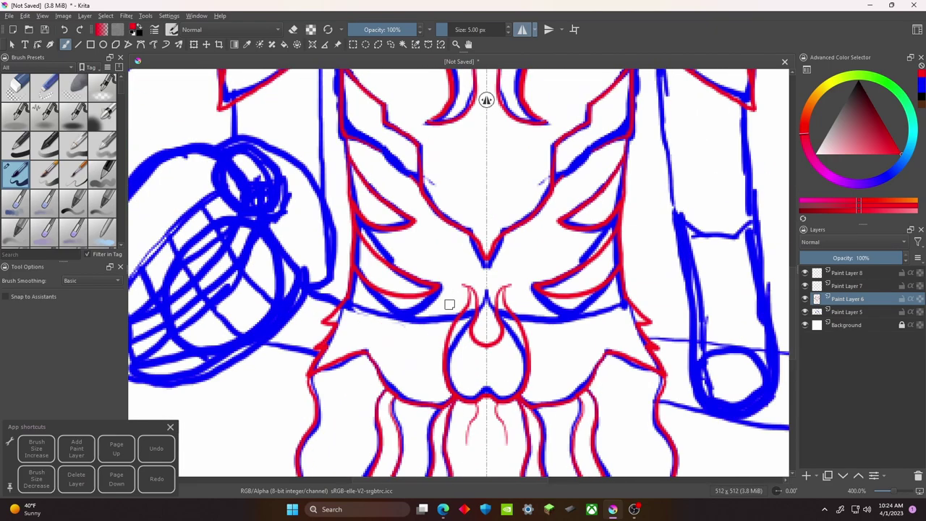
- Draw a double scalloped belt line from the hips to the waist ornament and arcs over the cloth strips
scroll(441, 304, right, 3)
mouse_move(440, 275)
mouse_down()
mouse_move(452, 297)
mouse_move(544, 257)
mouse_up()
scroll(545, 257, down, 2)
scroll(506, 264, right, 1)
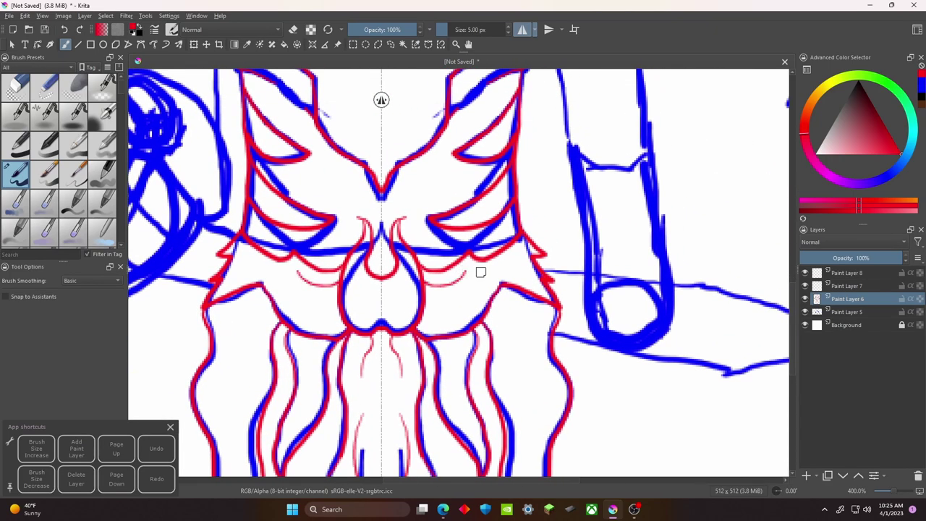
scroll(397, 298, down, 2)
scroll(397, 298, right, 2)
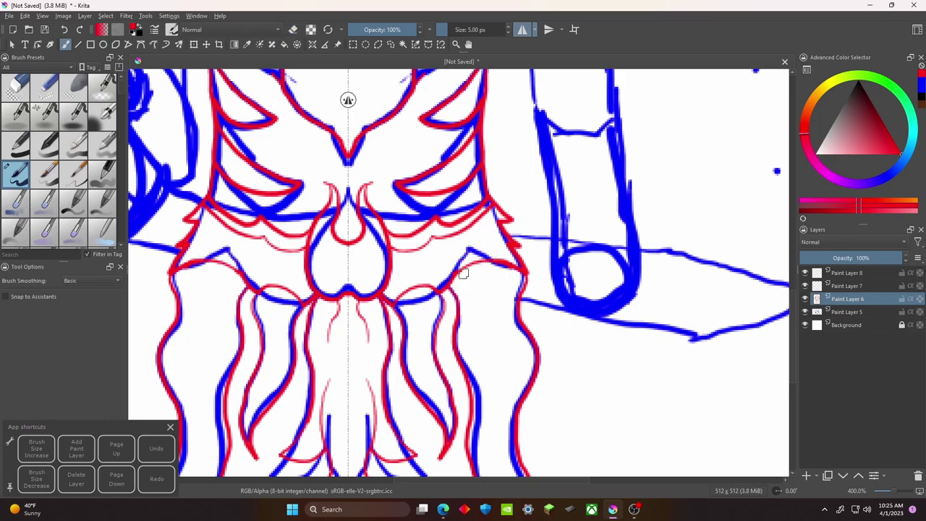
- Add short thin red detail marks to the rib areas, side plates and outer chest
scroll(392, 299, down, 4)
scroll(393, 299, left, 8)
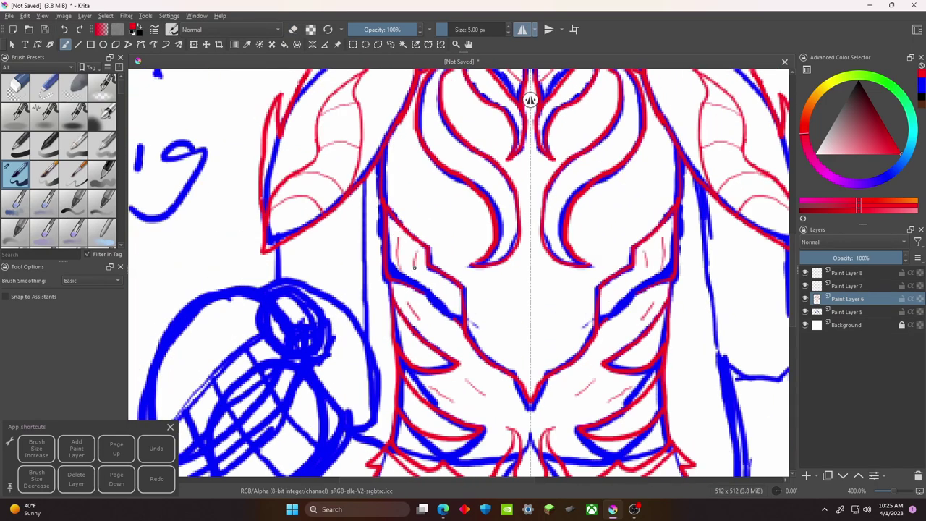
scroll(415, 262, down, 4)
scroll(414, 262, right, 3)
scroll(467, 202, up, 5)
scroll(467, 202, right, 2)
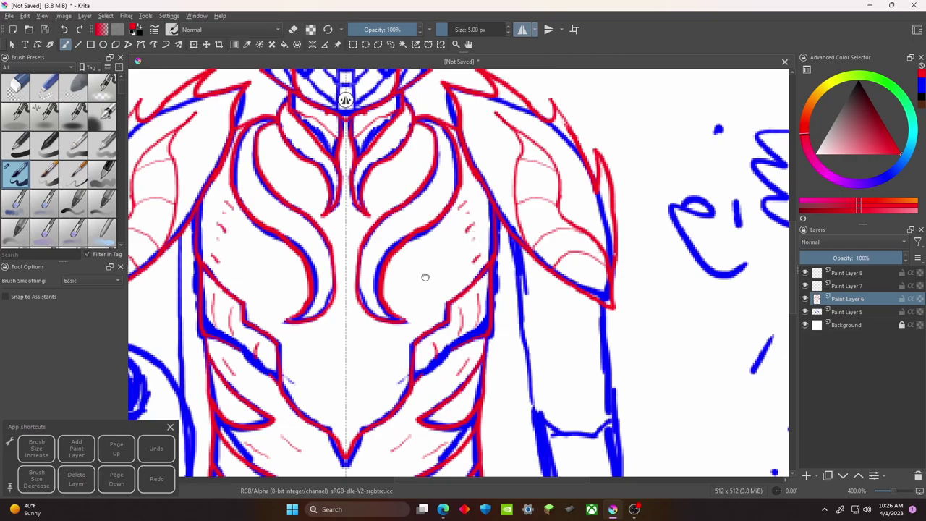
- Add thin red contour curves on the lower chest and mirrored muscle lines down the abdomen's center
scroll(421, 278, down, 3)
scroll(421, 278, left, 3)
scroll(451, 268, left, 4)
scroll(440, 228, right, 2)
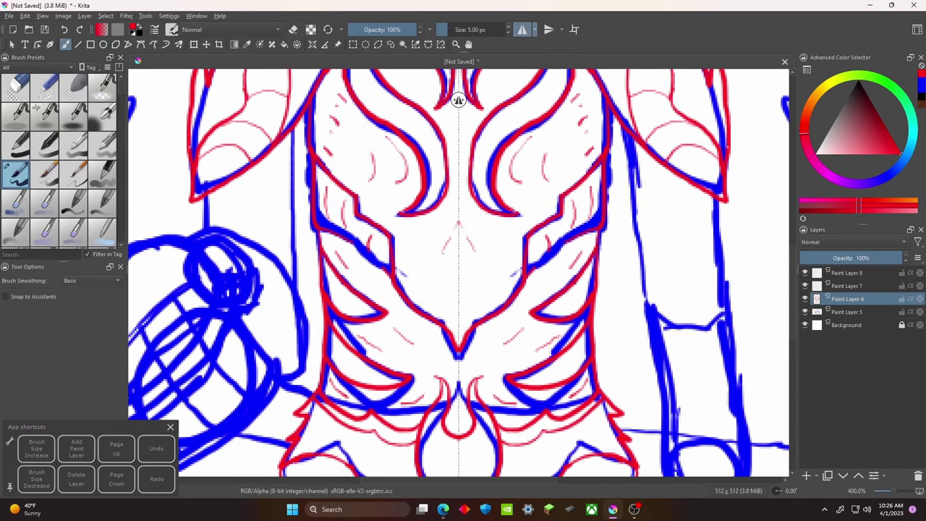
scroll(443, 229, up, 5)
scroll(445, 229, left, 2)
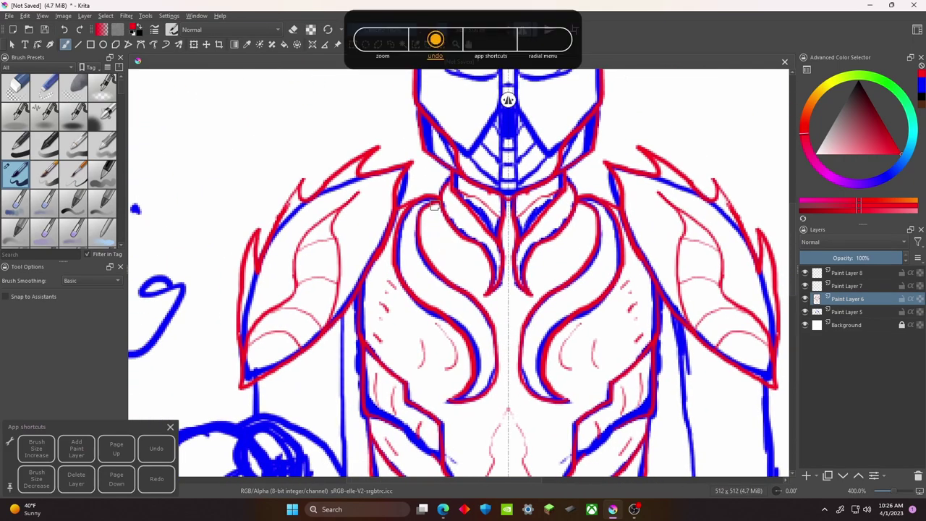
- Add thin red detail lines inside the flame-shaped chest curves, on the sternum and along the shoulder pads
scroll(444, 246, down, 2)
scroll(434, 257, right, 2)
scroll(427, 269, up, 2)
scroll(495, 218, right, 2)
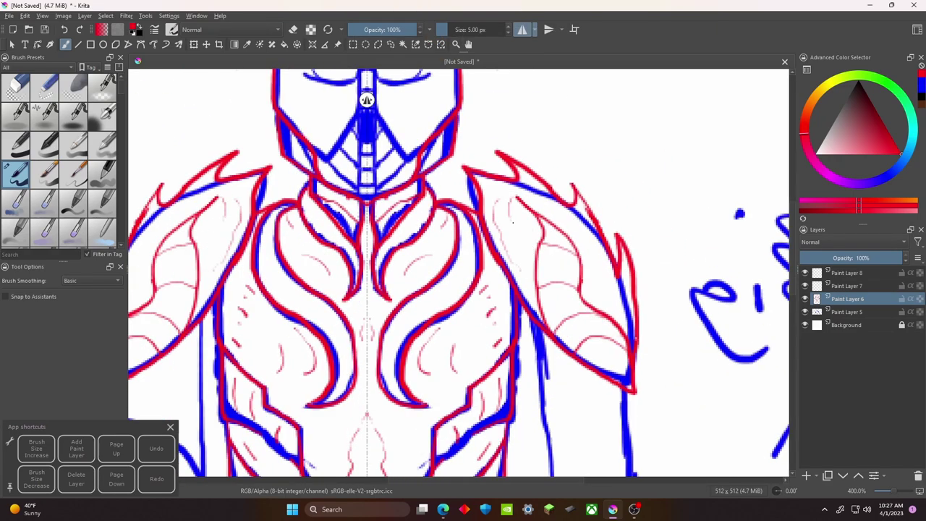
- Draw small red spikes along the edges of the shoulder pads' inner panels
scroll(497, 209, right, 2)
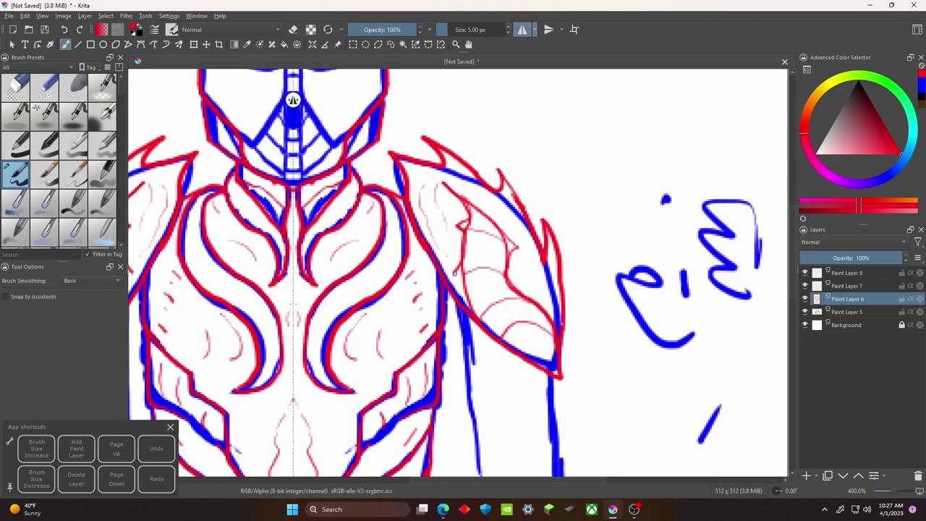
key(e)
scroll(466, 278, down, 1)
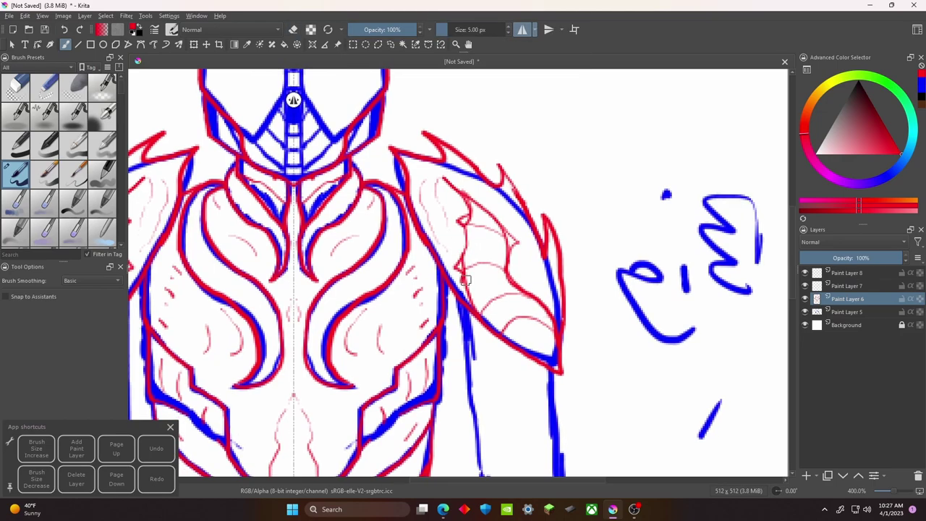
- Add thin red contour marks to the mask's cheeks and the jaw guards
scroll(460, 277, left, 3)
scroll(460, 277, up, 2)
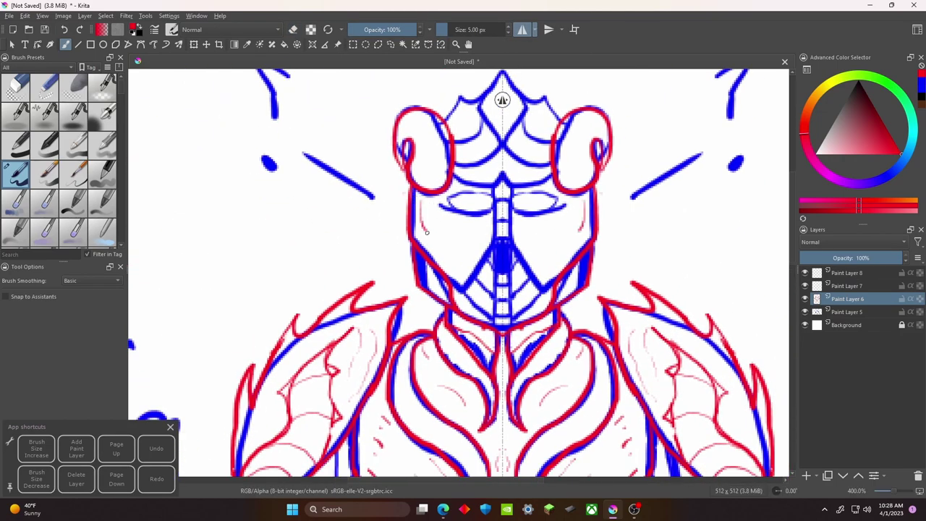
scroll(424, 225, down, 2)
scroll(424, 226, right, 2)
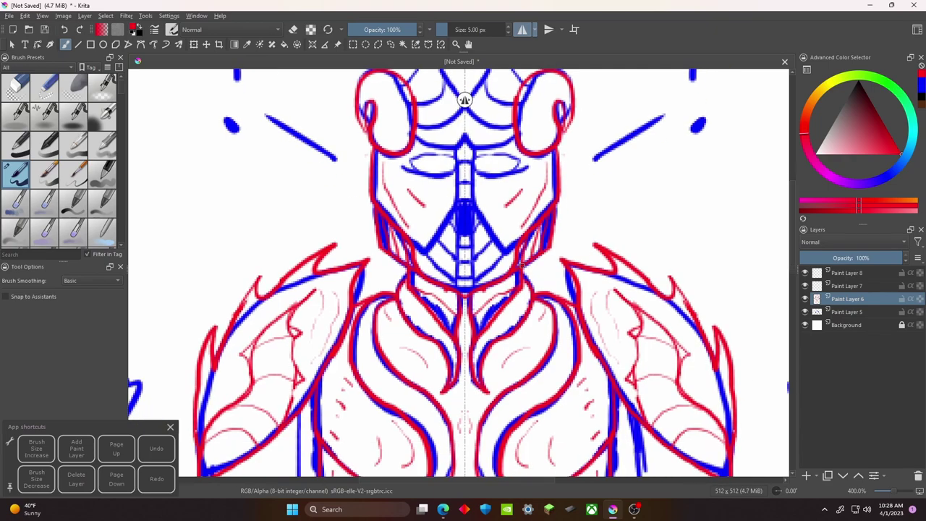
- Draw a red grid of teeth across the mask's mouth and a thin curve across the crown between the horns
scroll(521, 264, up, 1)
mouse_move(434, 276)
mouse_down()
mouse_move(465, 290)
mouse_move(459, 270)
mouse_up()
scroll(459, 273, up, 2)
scroll(460, 271, up, 2)
key(ctrl+z)
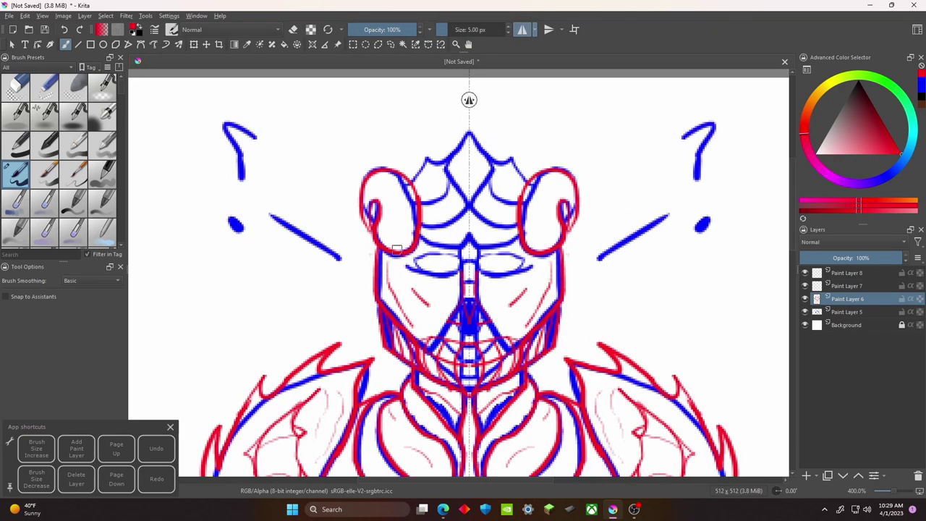
scroll(458, 272, down, 3)
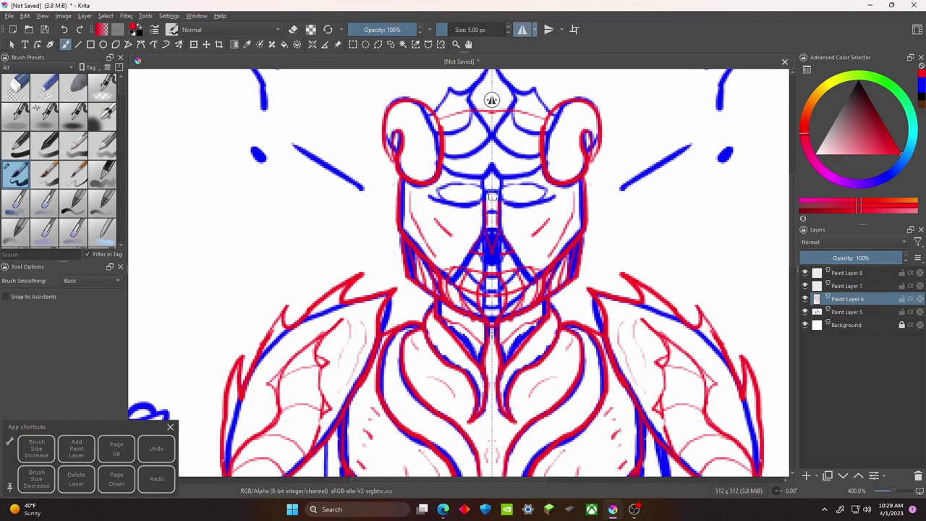
- Draw mirrored red lines for narrow eye openings and a banded visor across the mask
drag(431, 202, 481, 202)
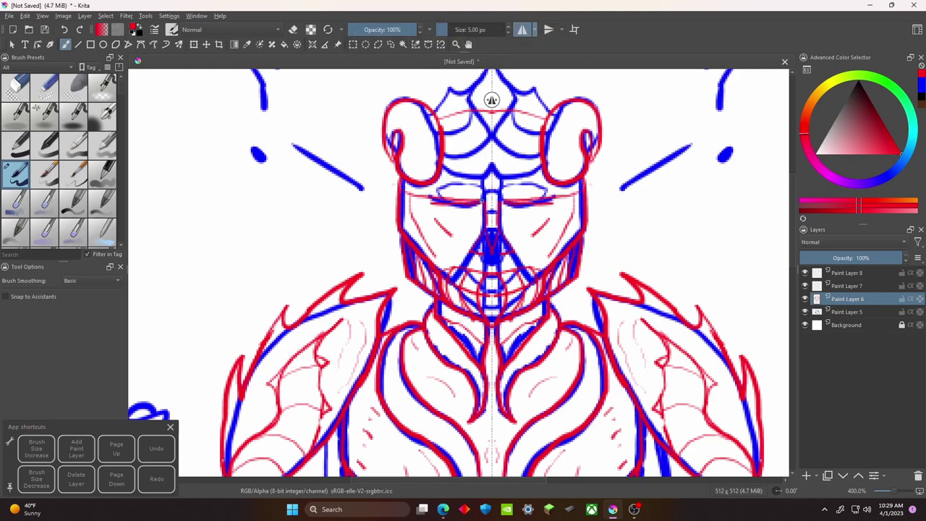
drag(404, 209, 484, 228)
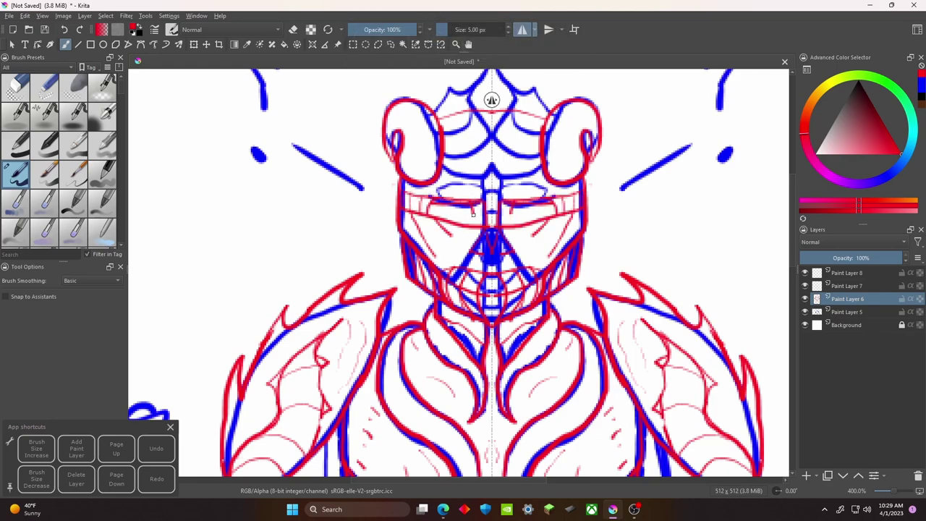
drag(432, 207, 535, 322)
- Write the red note "eyes" beside the head and add flame-shaped spikes to the crown
drag(329, 217, 393, 220)
mouse_move(337, 261)
mouse_down()
mouse_move(199, 283)
mouse_move(193, 263)
mouse_up()
mouse_move(434, 271)
mouse_down()
mouse_move(450, 178)
mouse_move(401, 240)
mouse_move(429, 257)
mouse_move(447, 253)
mouse_up()
mouse_move(434, 238)
mouse_down()
mouse_move(455, 230)
mouse_move(376, 233)
mouse_move(436, 251)
mouse_move(448, 227)
mouse_move(452, 279)
mouse_up()
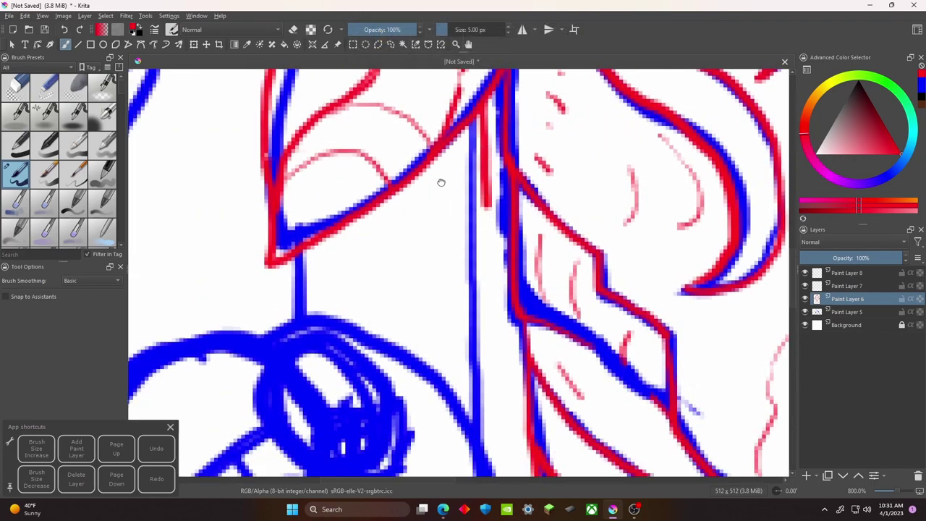
- Trace the left arm's inner edge and outline the rounded fist and its thumb in red, without mirroring
drag(475, 174, 475, 275)
key(minus)
key(minus)
mouse_move(471, 207)
mouse_down()
mouse_move(411, 239)
mouse_move(473, 208)
mouse_up()
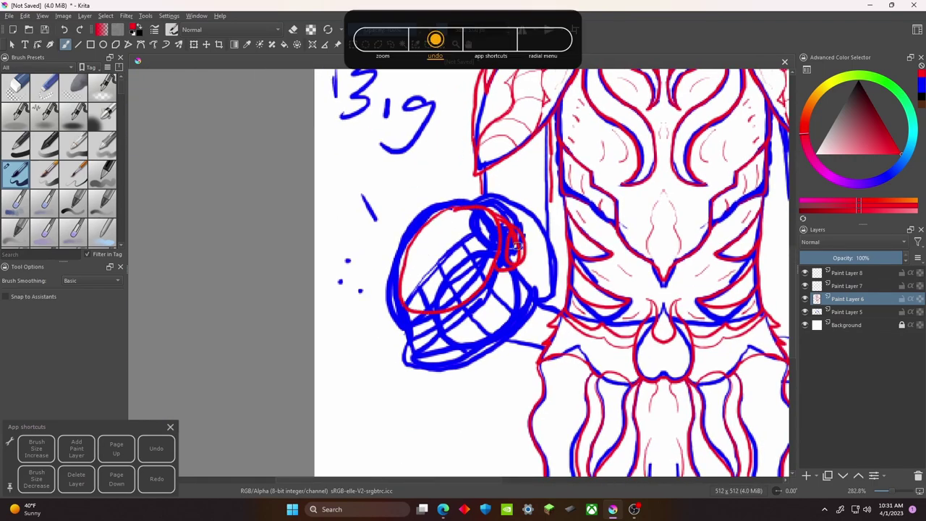
mouse_move(402, 290)
mouse_down()
mouse_move(468, 200)
mouse_move(416, 246)
mouse_up()
- Erase the lower part of the left fist's round outline and draw the segmented fingers in red
key(e)
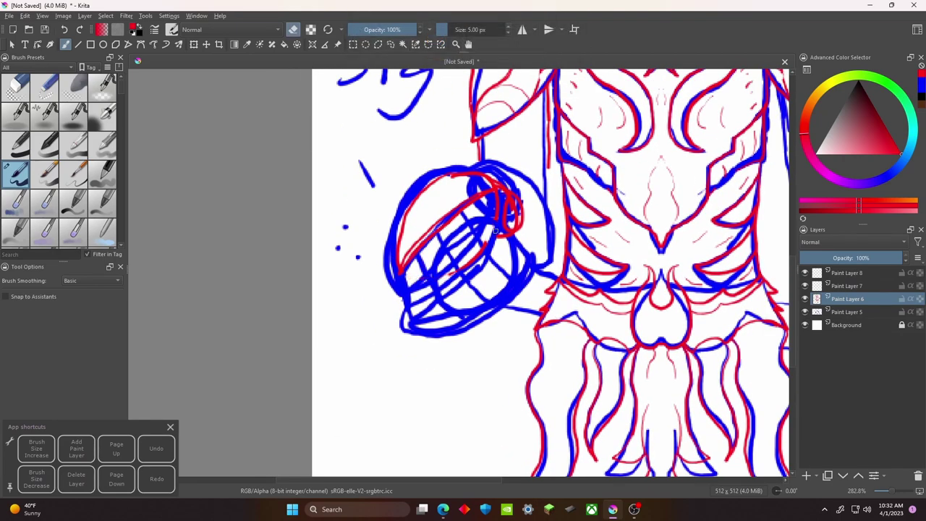
mouse_move(434, 268)
mouse_down()
mouse_move(450, 236)
mouse_move(498, 196)
mouse_up()
drag(513, 247, 498, 231)
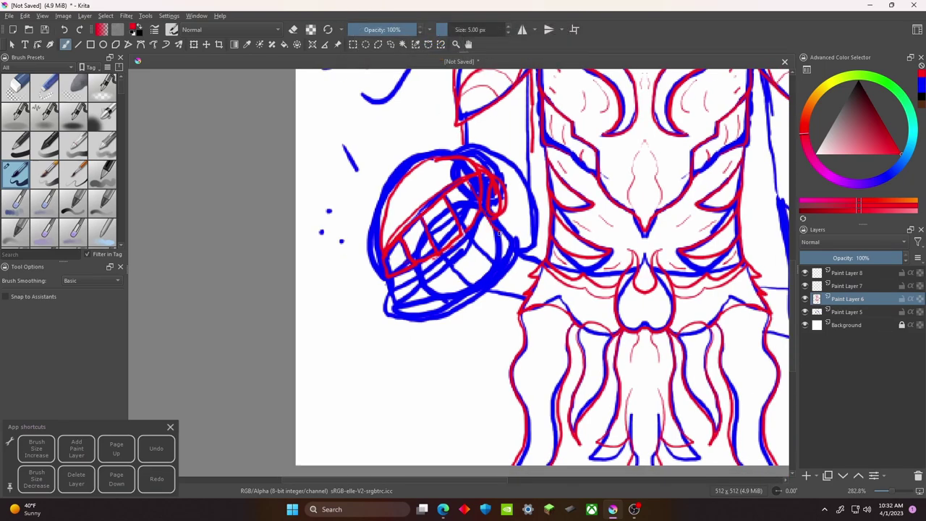
mouse_move(438, 253)
mouse_down()
mouse_move(497, 214)
mouse_move(490, 254)
mouse_move(441, 290)
mouse_move(382, 306)
mouse_up()
- Add a new paint layer directly below Paint Layer 6 and switch to the Line tool
mouse_move(409, 211)
mouse_down()
mouse_move(394, 238)
mouse_move(768, 381)
mouse_up()
key(Insert)
key(v)
drag(622, 268, 592, 246)
key(minus)
key(minus)
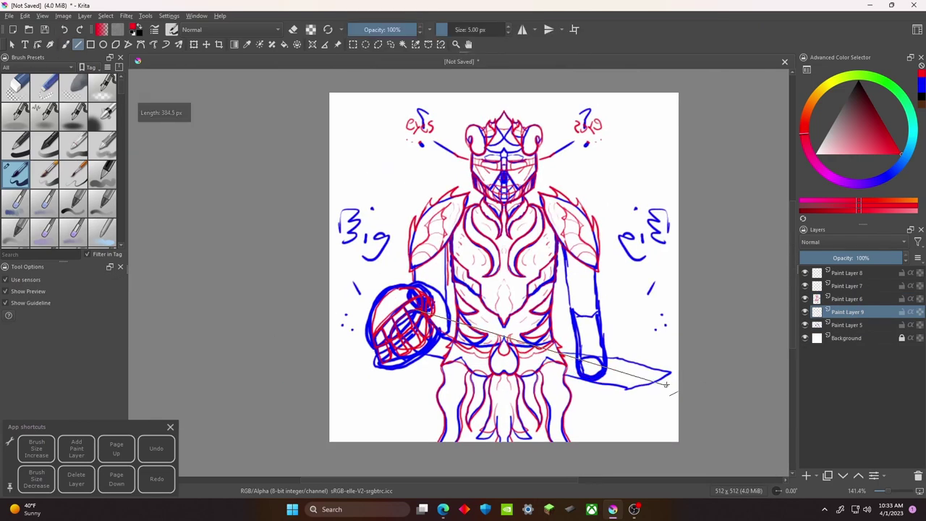
key(ctrl+z)
mouse_move(586, 350)
mouse_down()
mouse_move(557, 340)
mouse_move(497, 362)
mouse_move(396, 362)
mouse_up()
drag(426, 313, 588, 329)
key(ctrl+z)
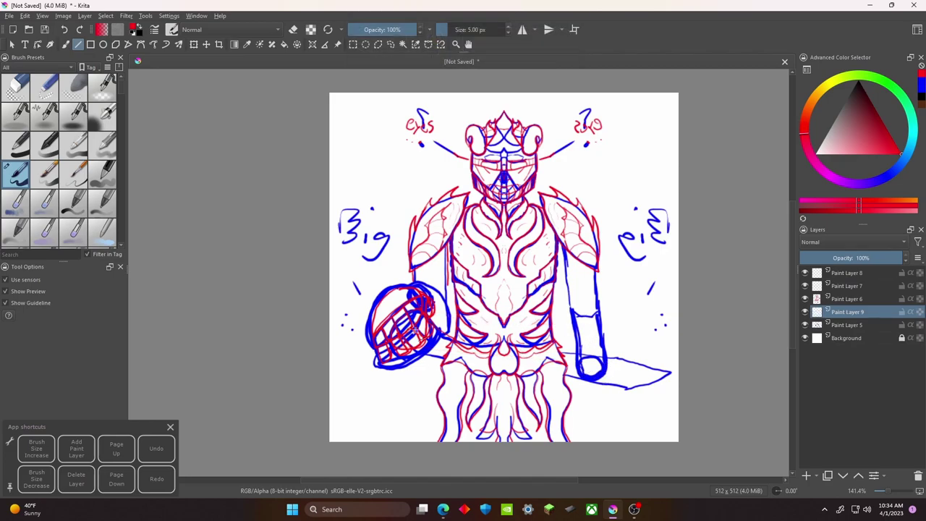
drag(427, 313, 449, 327)
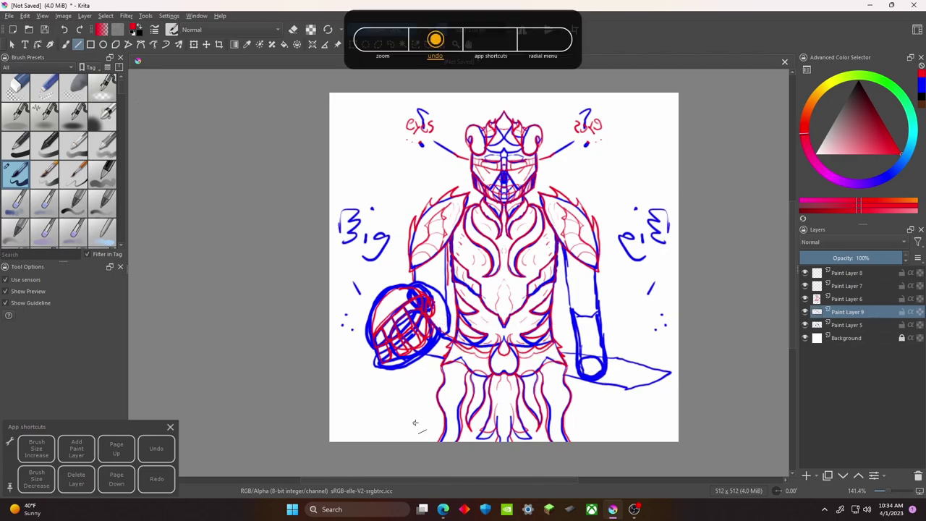
- Thicken the left fist's upper curve with red brush strokes on Paint Layer 6
key(b)
key(ctrl+plus)
key(ctrl+plus)
key(Page_Up)
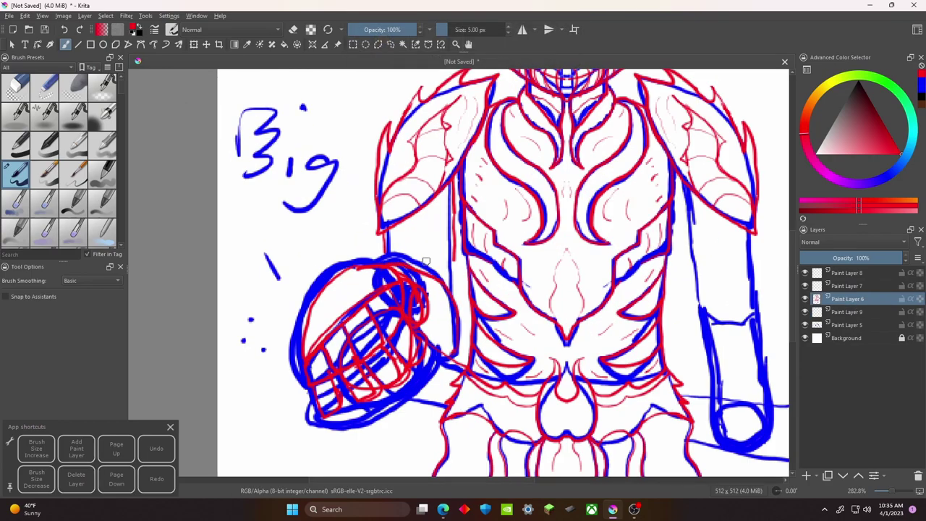
scroll(425, 261, left, 3)
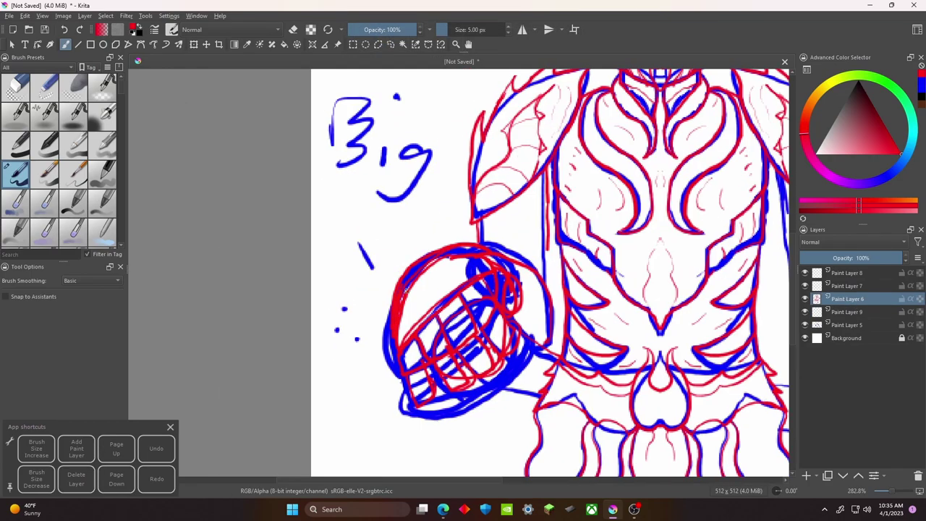
- Trace the right arm in red with a curved elbow line and lengthen the forearm below the blue circle
scroll(421, 279, right, 3)
key(m)
scroll(499, 217, up, 2)
scroll(537, 315, down, 3)
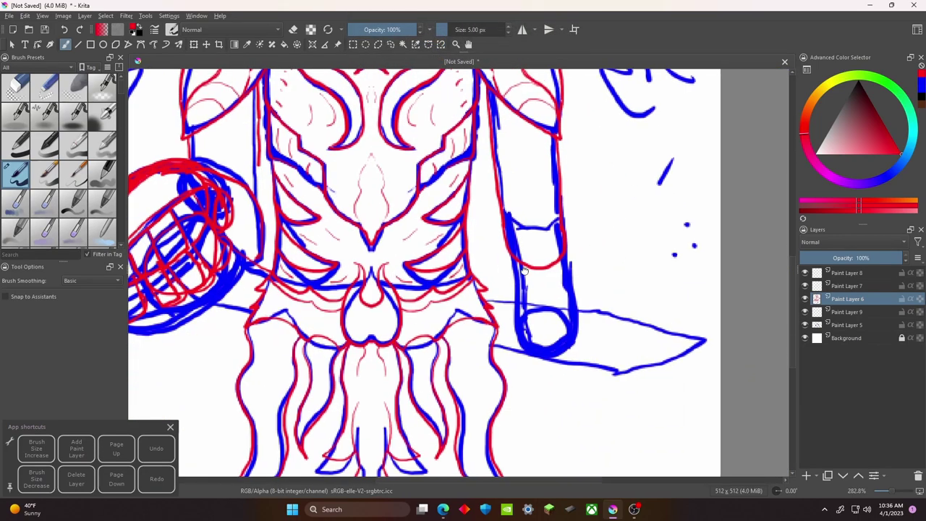
key(ctrl+minus)
drag(545, 345, 514, 361)
scroll(514, 361, down, 2)
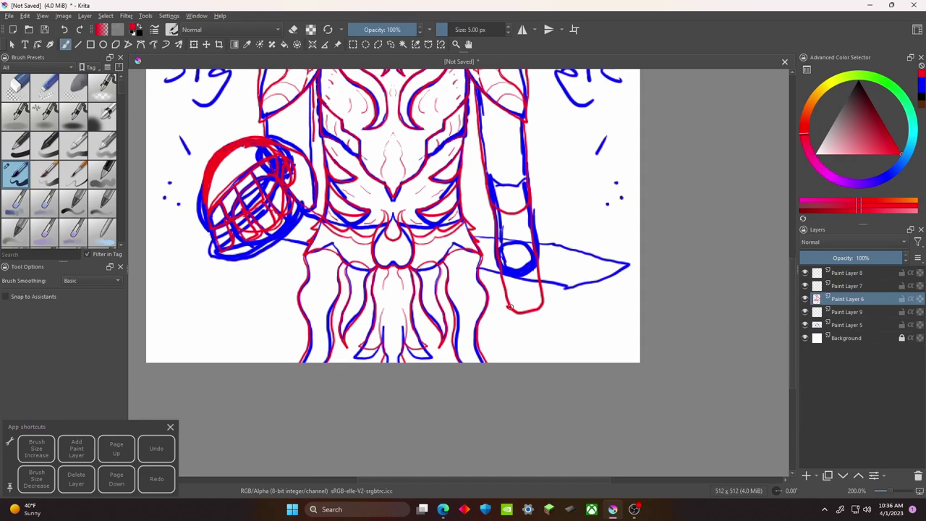
- Draw the right hand in red with a thumb, segmented fingers and a zigzag cuff at the wrist
key(ctrl+plus)
drag(528, 290, 508, 322)
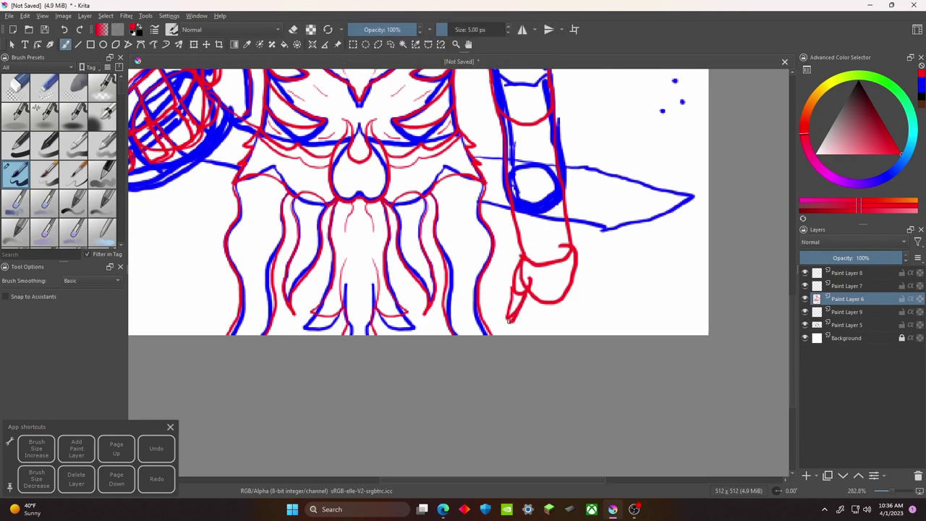
scroll(518, 261, down, 2)
scroll(517, 244, down, 1)
mouse_move(530, 221)
mouse_down()
mouse_move(543, 230)
mouse_move(531, 262)
mouse_move(540, 265)
mouse_up()
scroll(523, 250, up, 1)
drag(557, 228, 547, 249)
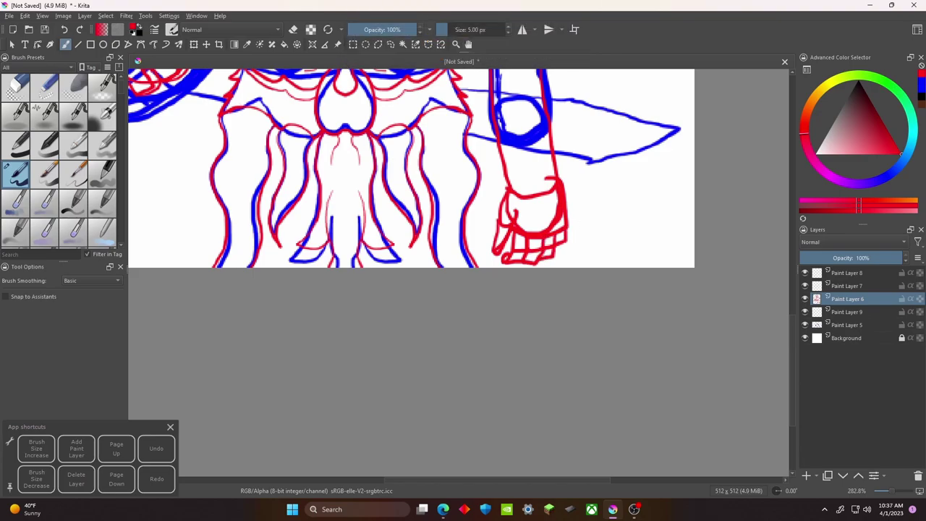
scroll(564, 240, down, 3)
scroll(564, 241, up, 4)
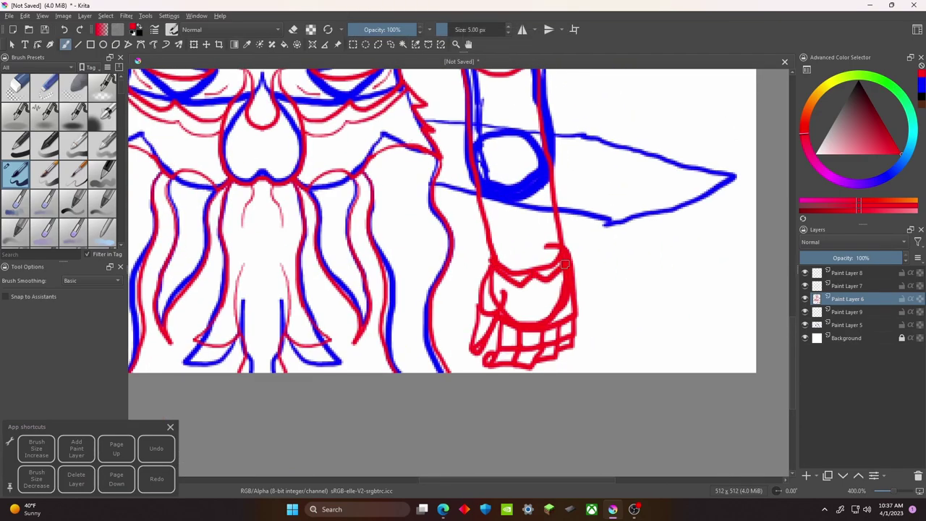
- Delete the blue sketch layer and draw the sword's grip and crossguard in thin red lines beside the left fist
scroll(525, 254, down, 4)
click(162, 448)
scroll(407, 337, up, 4)
drag(287, 321, 372, 357)
mouse_move(404, 270)
mouse_down()
mouse_move(343, 360)
mouse_move(379, 311)
mouse_up()
key(ctrl+z)
drag(342, 358, 377, 406)
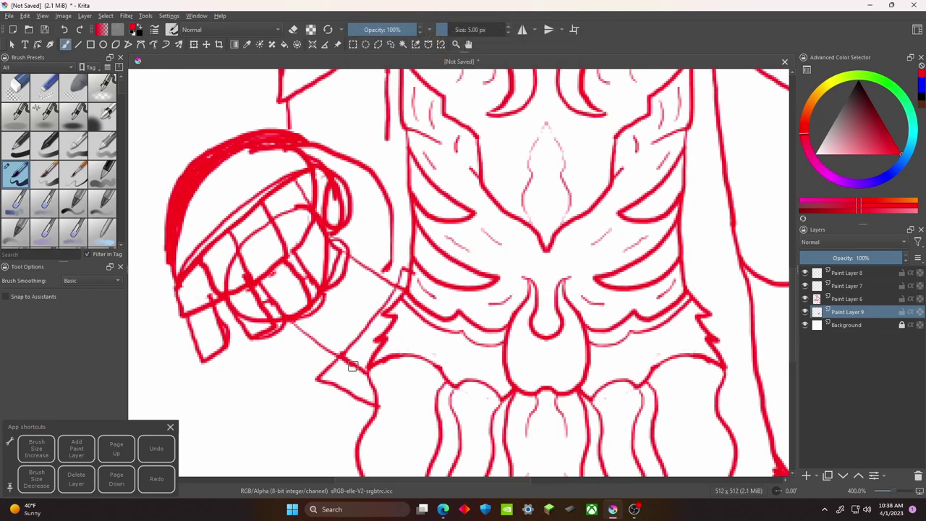
- Write the red note "Hmmm." with a small curved mark below the left fist and reselect Paint Layer 6
key(minus)
drag(205, 303, 252, 302)
click(258, 308)
mouse_move(463, 217)
mouse_down()
mouse_move(447, 362)
mouse_move(484, 239)
mouse_move(453, 181)
mouse_move(497, 87)
mouse_up()
key(Page_Up)
scroll(418, 337, up, 1)
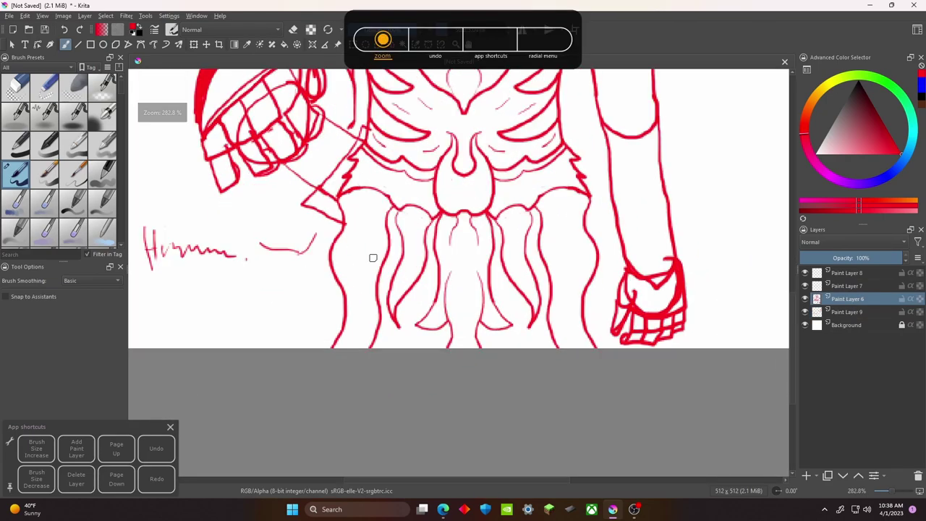
key(minus)
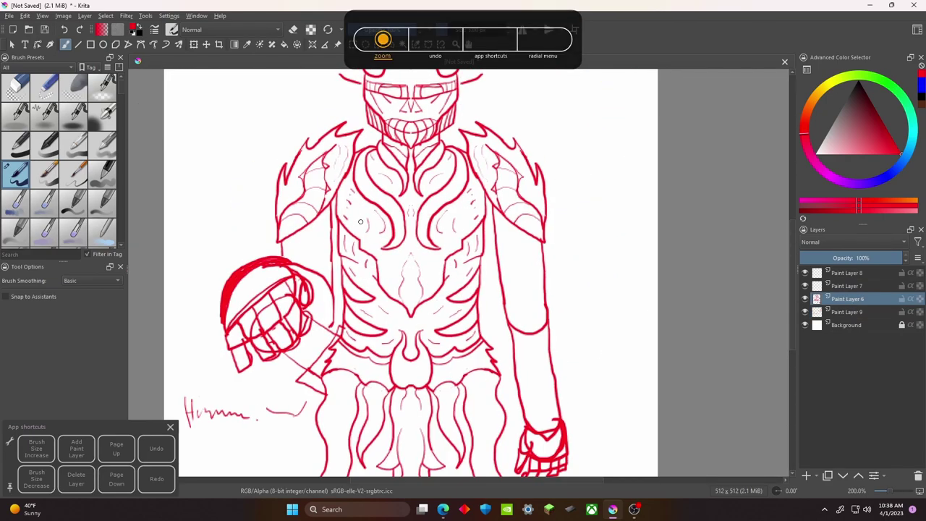
- Hide Paint Layer 6 and, on Paint Layer 9, sketch red circles for the fist with the note "Hilt" beside them
click(847, 313)
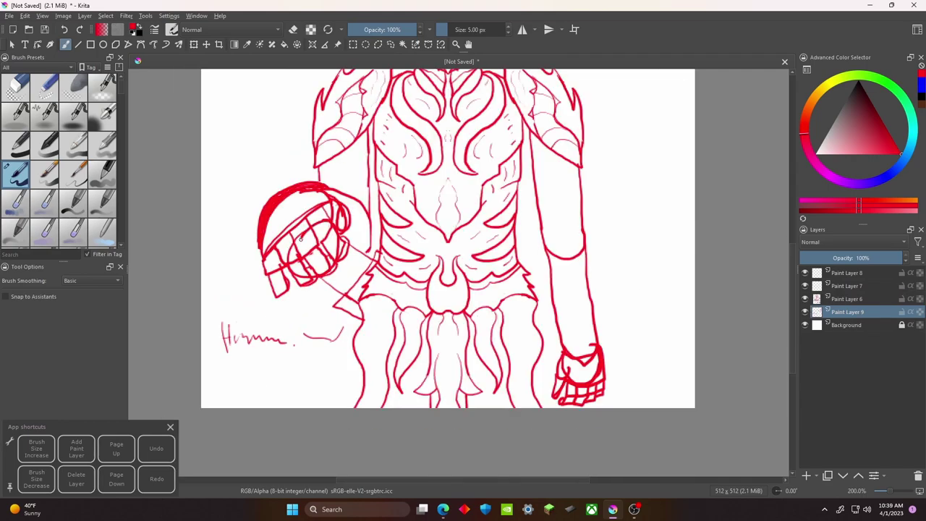
click(805, 298)
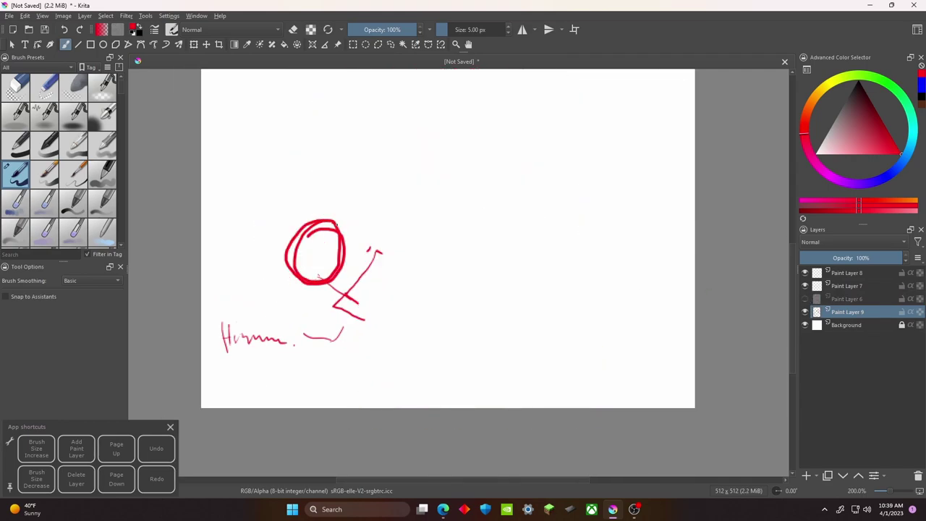
drag(311, 287, 367, 294)
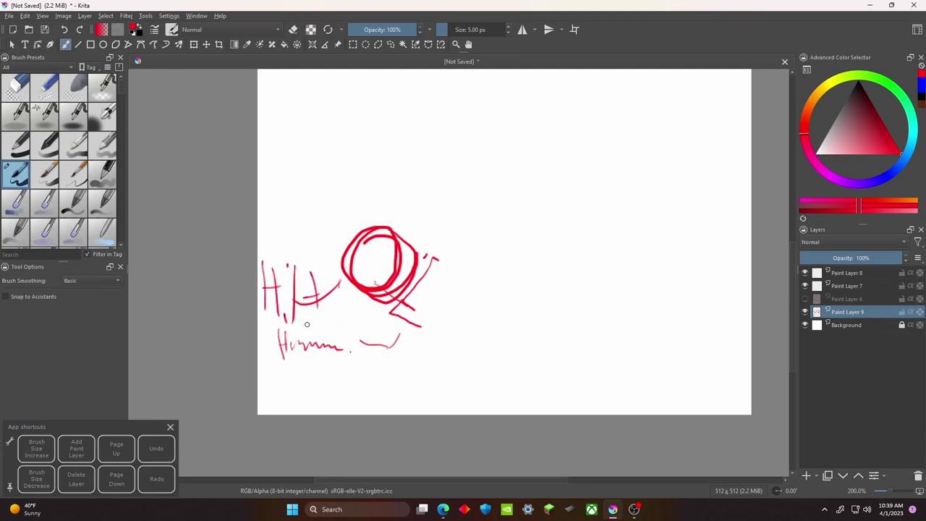
drag(404, 342, 354, 330)
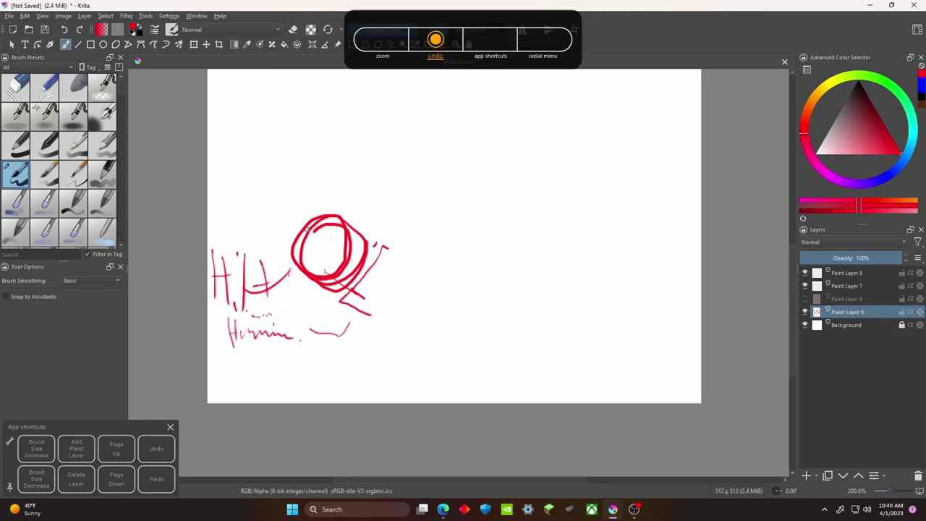
- Draw a long diagonal red guide line for the sword and outline its hilt and crossguard in blue on a new layer
drag(309, 230, 615, 398)
key(Insert)
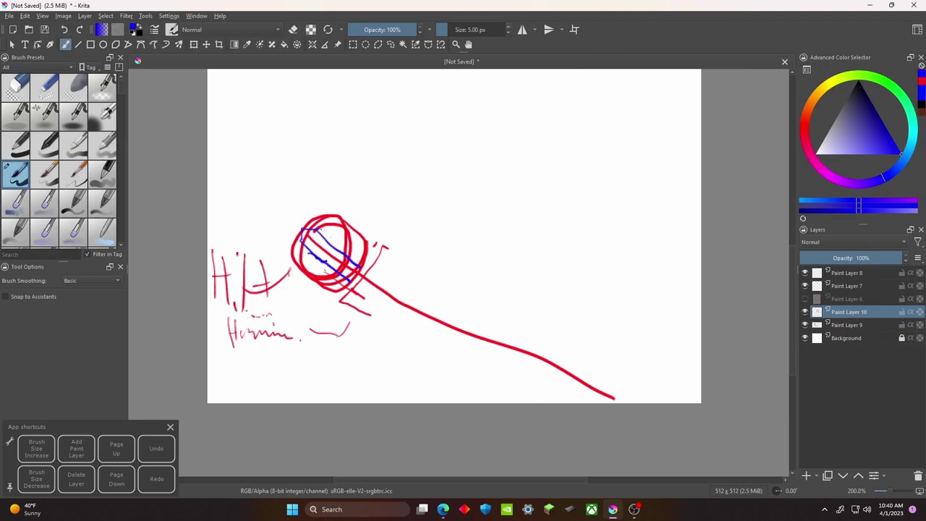
scroll(294, 296, up, 1)
drag(383, 247, 337, 306)
drag(361, 255, 407, 295)
scroll(388, 240, right, 1)
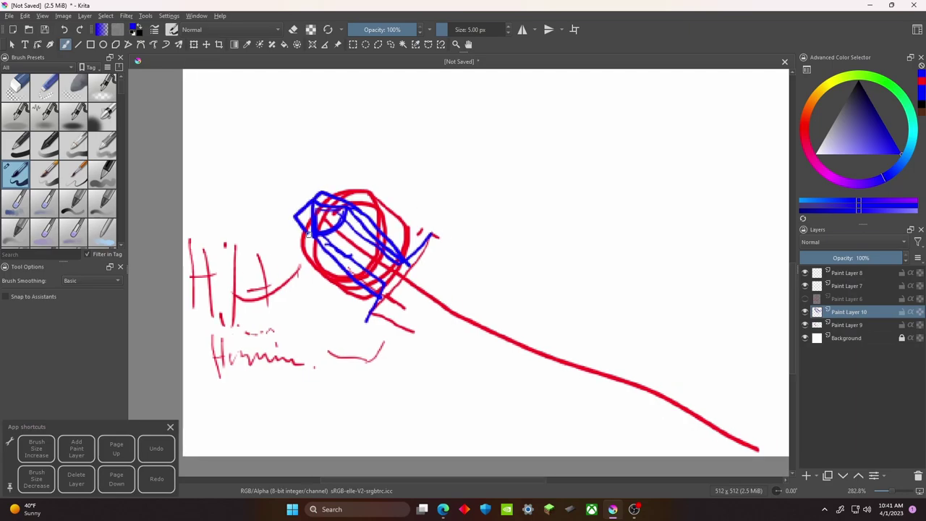
- Outline the sword's tapering blade in blue, delete the red guide layer and show Paint Layer 6 again
scroll(358, 292, down, 3)
drag(346, 286, 427, 316)
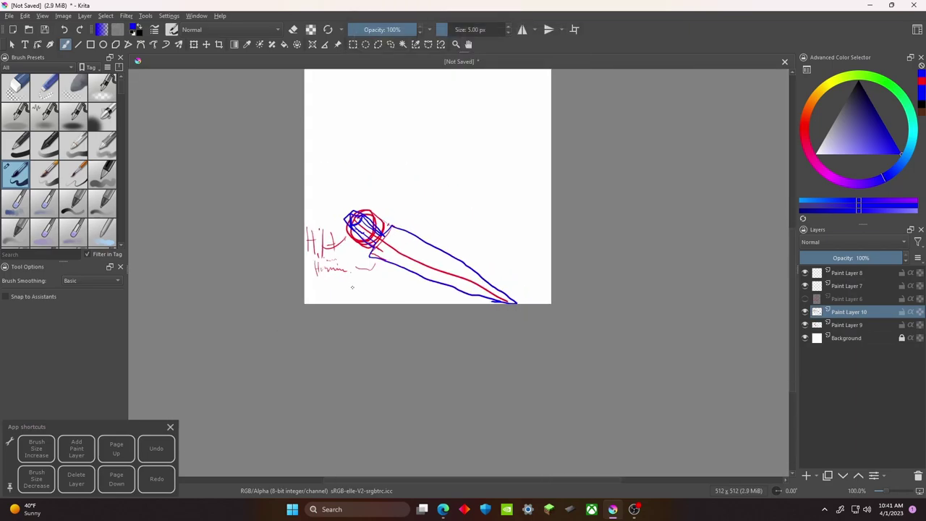
scroll(401, 217, up, 3)
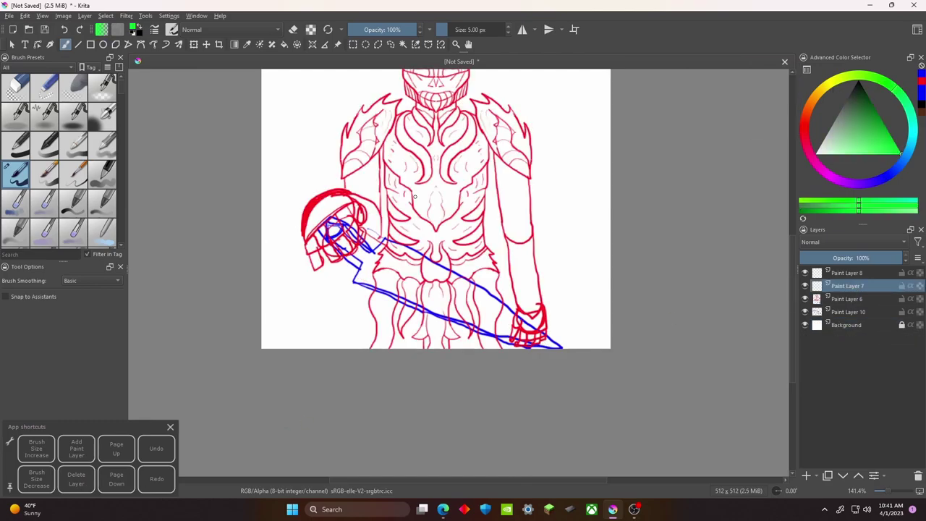
- Redraw the curled horns larger and tilted outward in green on Paint Layer 7 with mirrored strokes
scroll(414, 196, up, 5)
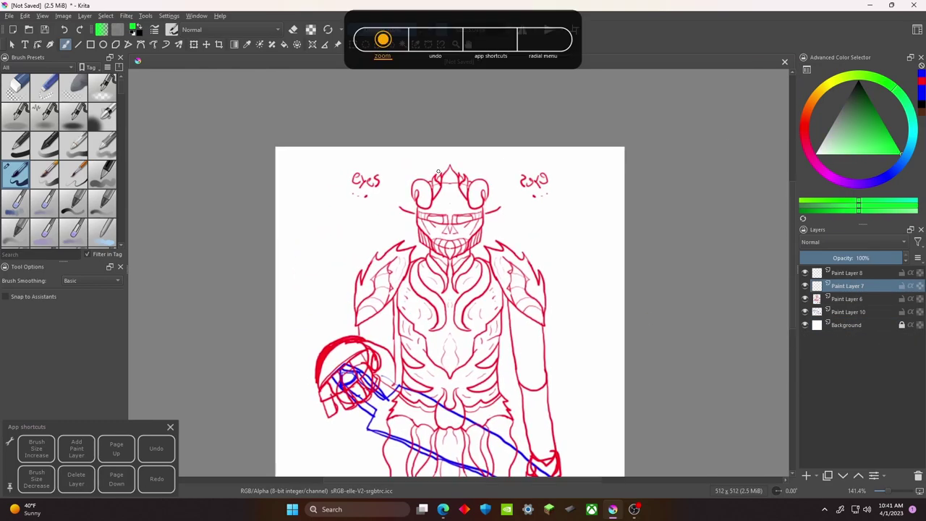
scroll(315, 222, down, 2)
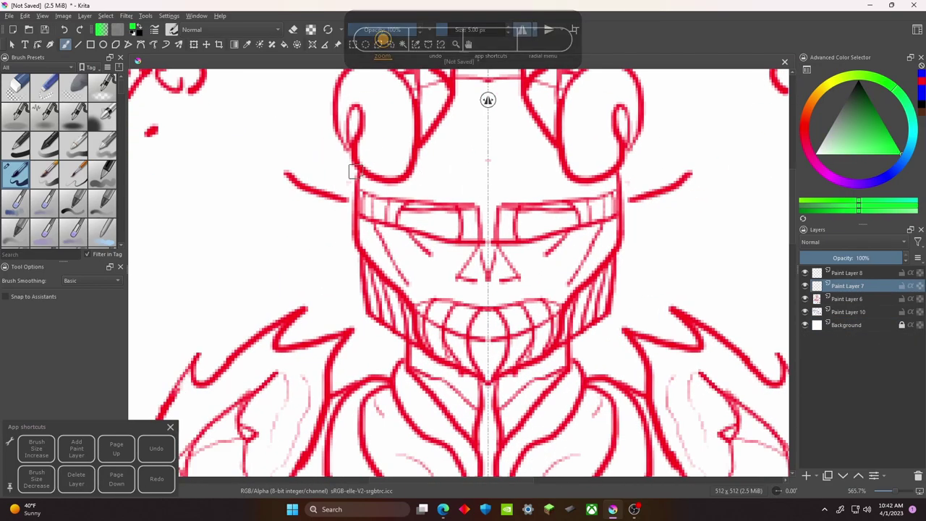
drag(365, 138, 358, 174)
key(ctrl+z)
mouse_move(433, 190)
mouse_down()
mouse_move(471, 207)
mouse_move(440, 120)
mouse_move(396, 172)
mouse_up()
mouse_move(471, 207)
mouse_down()
mouse_move(436, 196)
mouse_move(426, 167)
mouse_up()
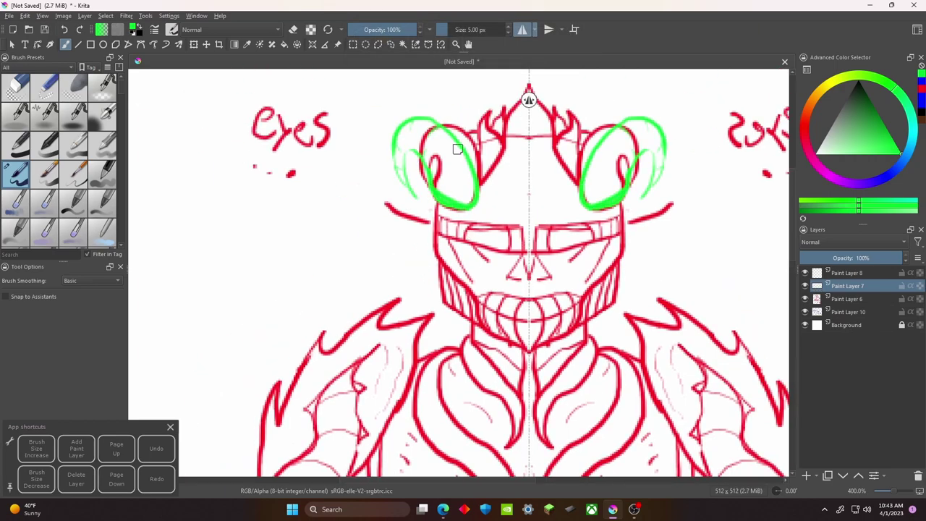
- Trace the green horns in purple with mirrored strokes and add short ridge marks
click(921, 70)
mouse_move(475, 204)
mouse_down()
mouse_move(461, 146)
mouse_move(433, 121)
mouse_move(393, 165)
mouse_move(437, 122)
mouse_move(400, 125)
mouse_move(399, 175)
mouse_move(391, 147)
mouse_move(414, 196)
mouse_move(480, 195)
mouse_move(431, 174)
mouse_move(413, 152)
mouse_up()
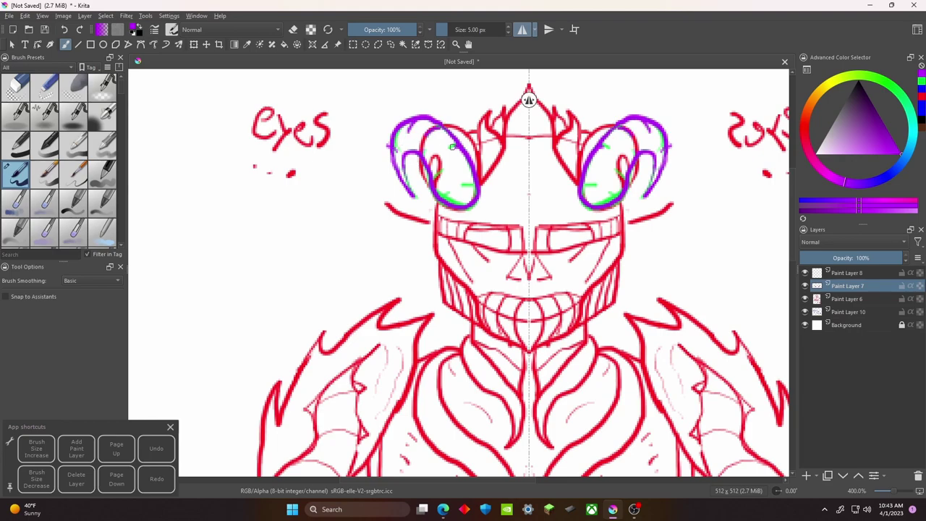
- Trace the crown's central peak and the mask's side and jaw contours down to the chin in purple
key(minus)
key(minus)
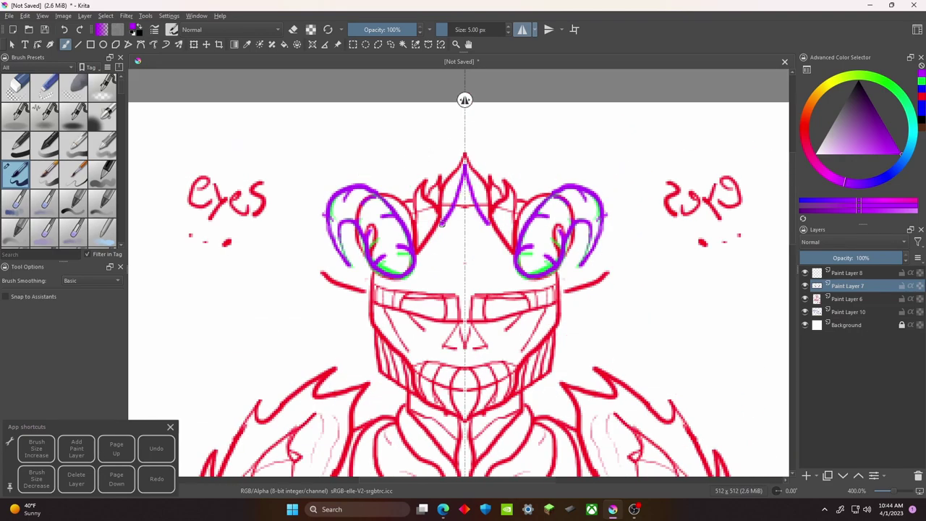
mouse_move(463, 171)
mouse_down()
mouse_move(454, 214)
mouse_move(467, 224)
mouse_up()
mouse_move(478, 130)
mouse_down()
mouse_move(455, 185)
mouse_move(460, 224)
mouse_move(495, 271)
mouse_up()
key(minus)
key(plus)
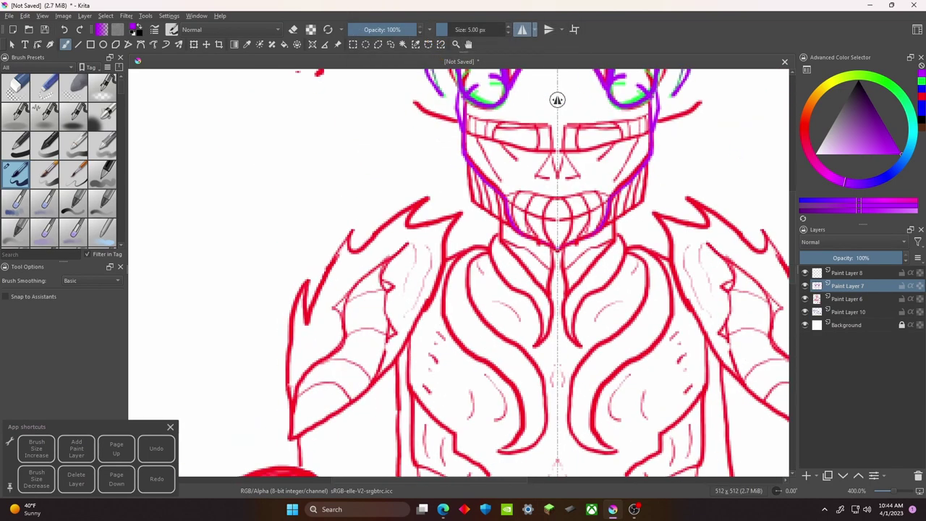
- Outline the mask's lower cheek plates with mirrored purple strokes and fill them solid
drag(559, 250, 529, 286)
mouse_move(449, 217)
mouse_down()
mouse_move(478, 230)
mouse_move(486, 249)
mouse_up()
mouse_move(476, 235)
mouse_down()
mouse_move(499, 245)
mouse_move(459, 268)
mouse_up()
drag(470, 271, 484, 284)
drag(451, 242, 466, 266)
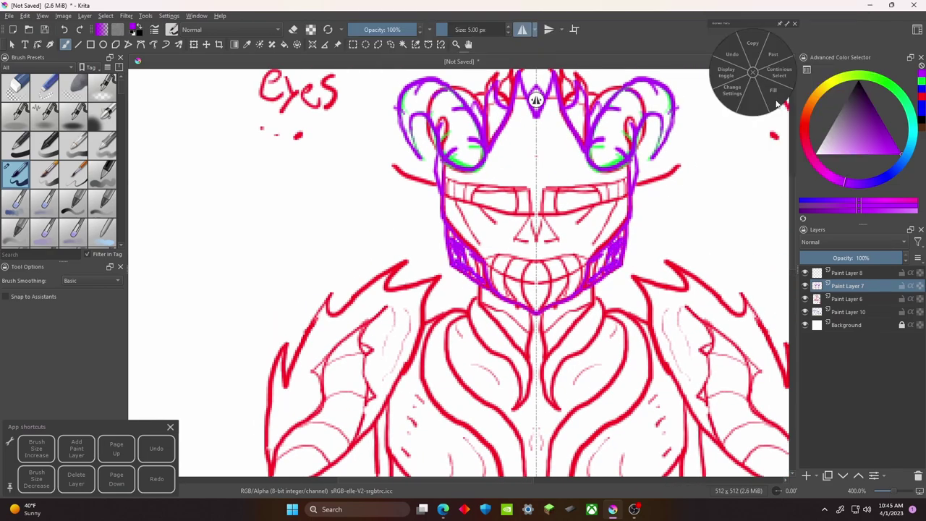
drag(622, 180, 609, 275)
key(ctrl+z)
drag(622, 232, 609, 271)
drag(491, 285, 470, 268)
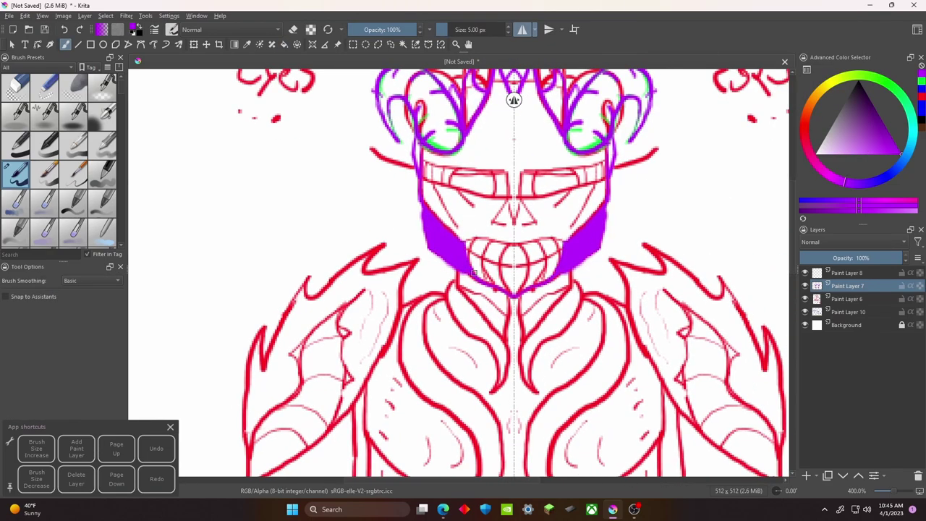
- Draw the visor band, nose bridge and vertical grille bars of the mask in purple with mirrored strokes
drag(488, 188, 508, 212)
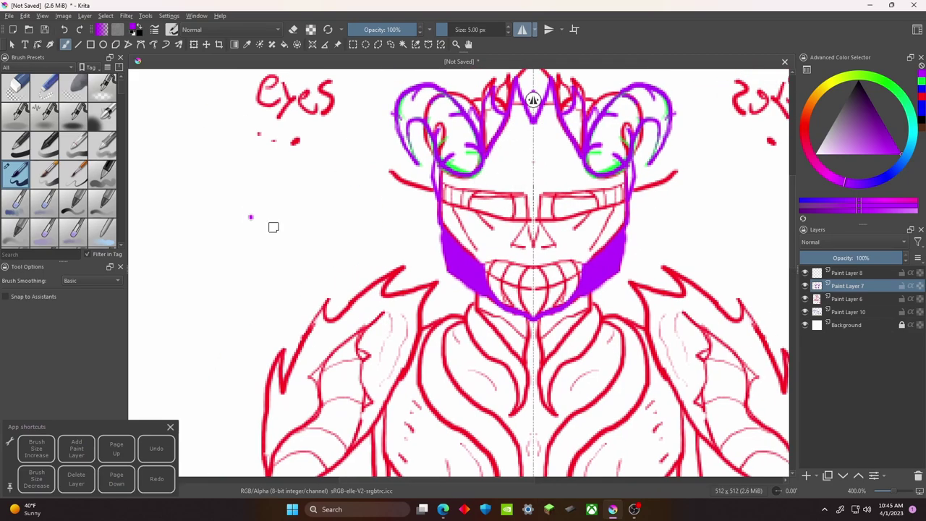
drag(487, 195, 526, 200)
drag(434, 215, 495, 244)
mouse_move(512, 194)
mouse_down()
mouse_move(509, 247)
mouse_move(491, 267)
mouse_up()
mouse_move(482, 188)
mouse_down()
mouse_move(471, 222)
mouse_move(483, 271)
mouse_move(476, 263)
mouse_up()
mouse_move(438, 188)
mouse_down()
mouse_move(426, 227)
mouse_move(406, 214)
mouse_move(496, 217)
mouse_up()
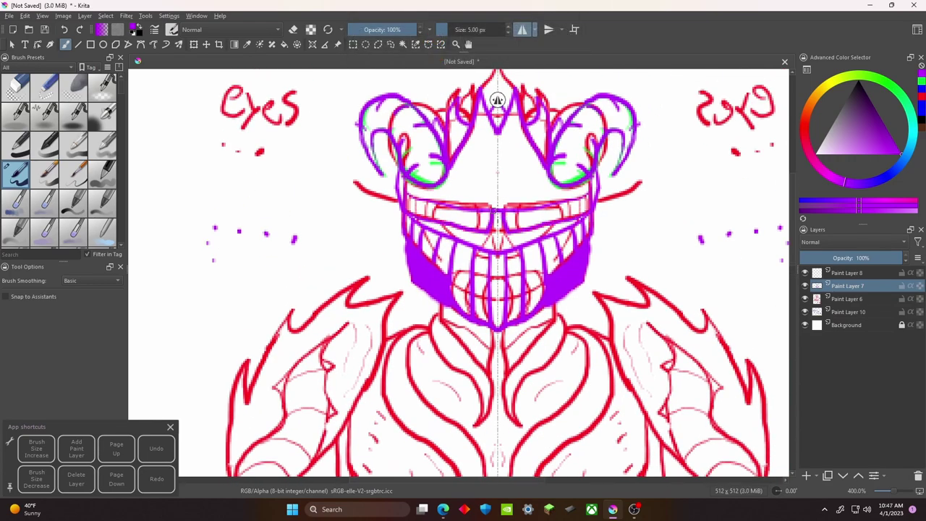
- Fill the mask's nose piece, visor band and brow edges with solid purple
key(f)
drag(620, 78, 652, 56)
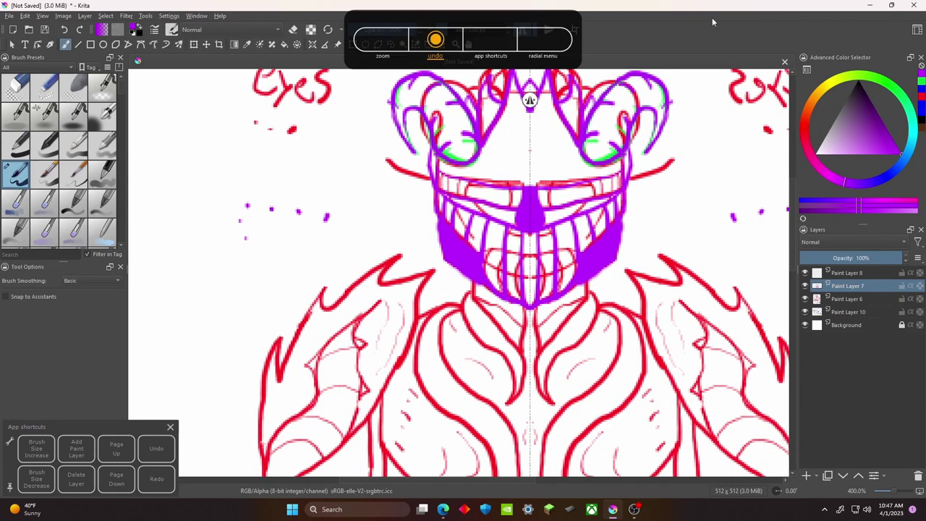
click(575, 212)
key(b)
click(599, 184)
right_click(678, 66)
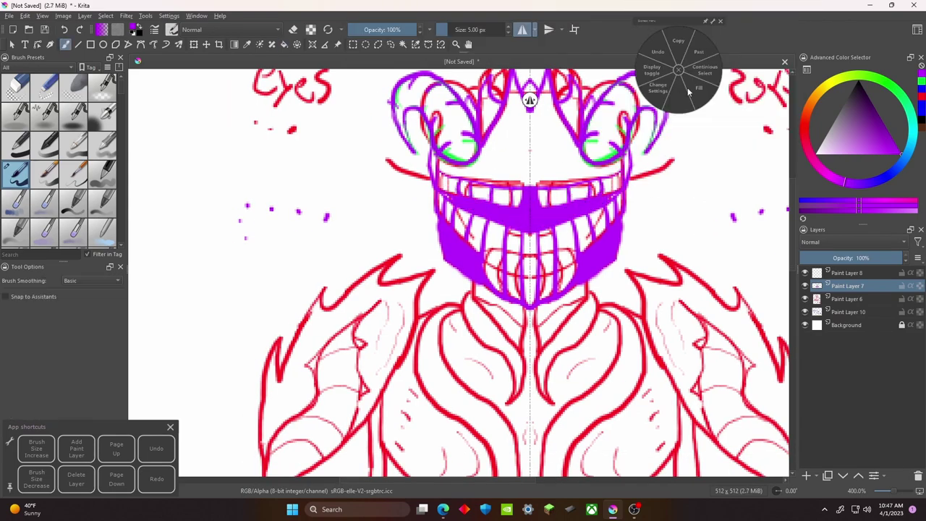
right_click(694, 57)
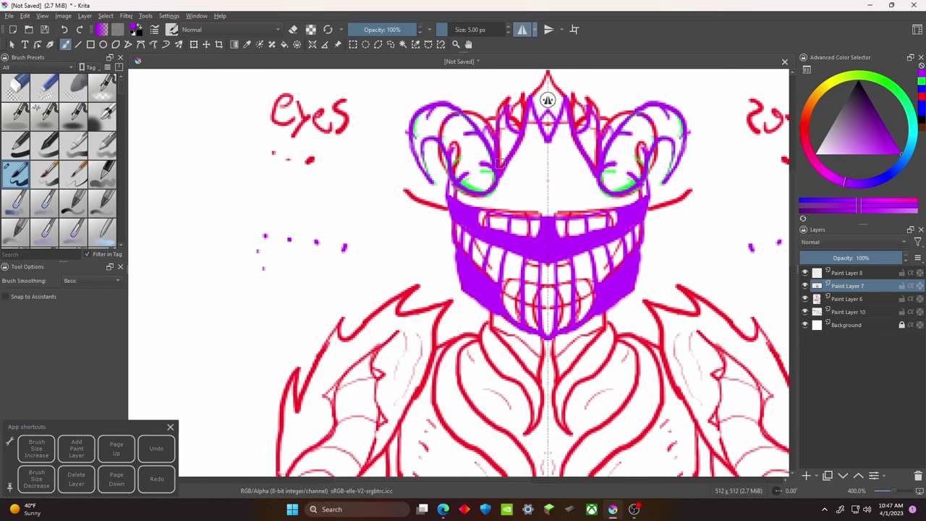
- Undo the last change and draw a mirrored wavy ridge from the crown to the brow, with short forehead marks
key(ctrl+z)
drag(534, 157, 531, 255)
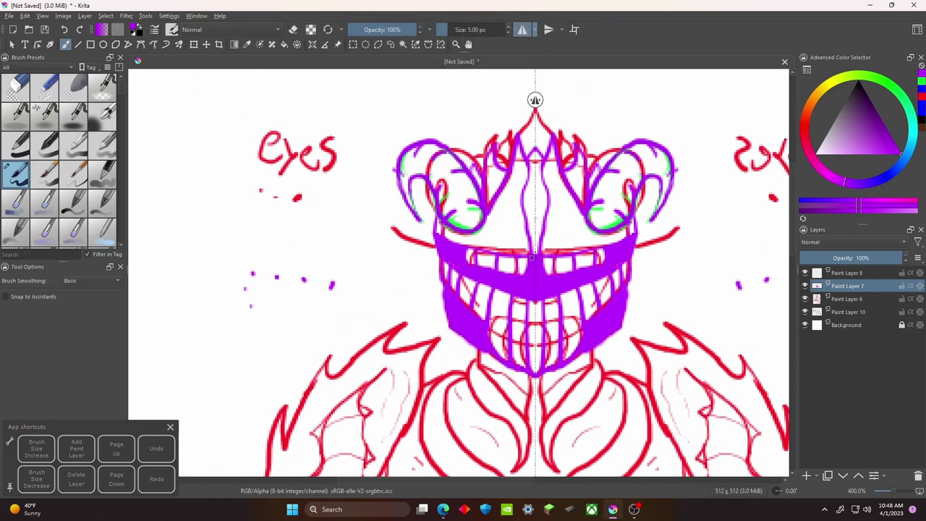
drag(536, 181, 547, 154)
drag(556, 204, 513, 221)
drag(516, 224, 452, 208)
drag(507, 289, 498, 179)
- Trace the neck, the V-shaped collar and the curled chest plates in purple with mirrored strokes
drag(474, 210, 520, 277)
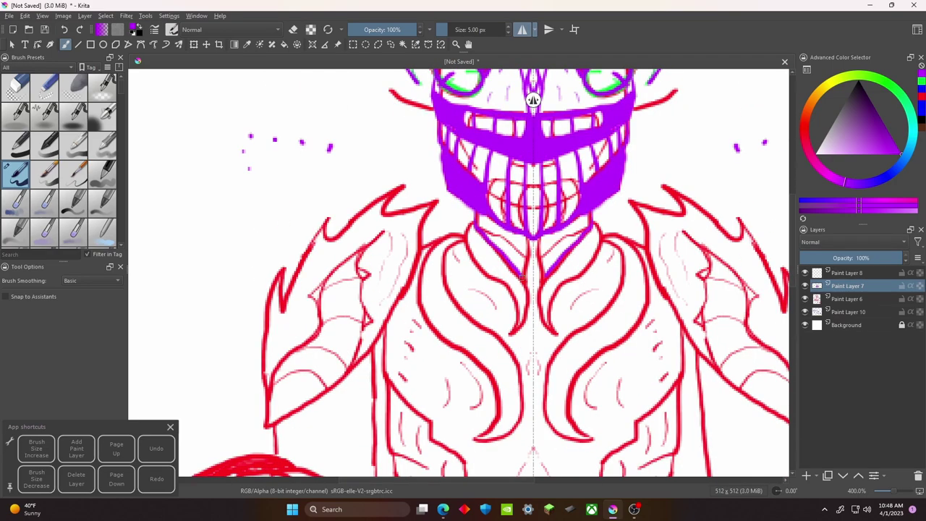
mouse_move(474, 228)
mouse_down()
mouse_move(506, 260)
mouse_move(524, 306)
mouse_up()
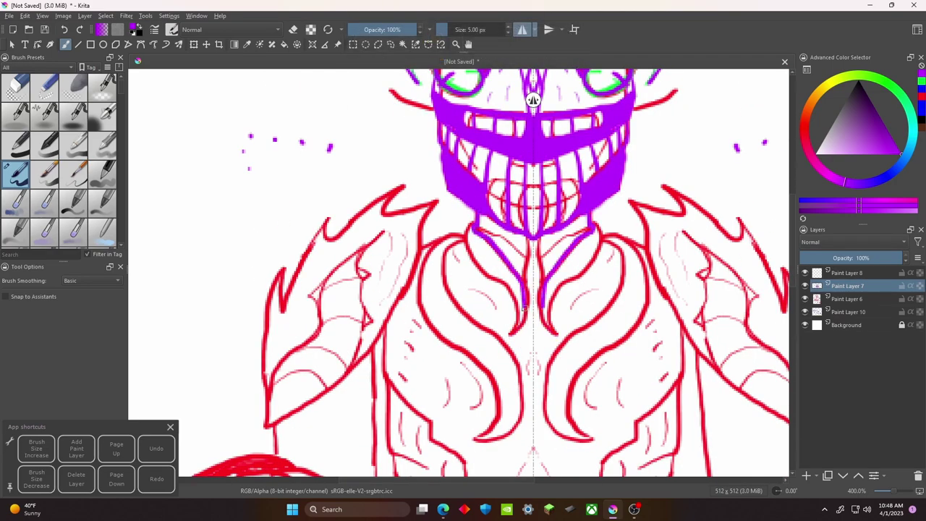
mouse_move(469, 231)
mouse_down()
mouse_move(515, 324)
mouse_move(644, 267)
mouse_up()
mouse_move(592, 175)
mouse_down()
mouse_move(553, 196)
mouse_move(554, 269)
mouse_up()
drag(626, 340, 605, 384)
drag(607, 362, 470, 339)
mouse_move(465, 246)
mouse_down()
mouse_move(510, 316)
mouse_move(477, 362)
mouse_up()
- Trace the spiked shoulder armor's outer outline and jagged inner edge in purple, adding thin detail marks
mouse_move(398, 225)
mouse_down()
mouse_move(509, 219)
mouse_move(560, 262)
mouse_up()
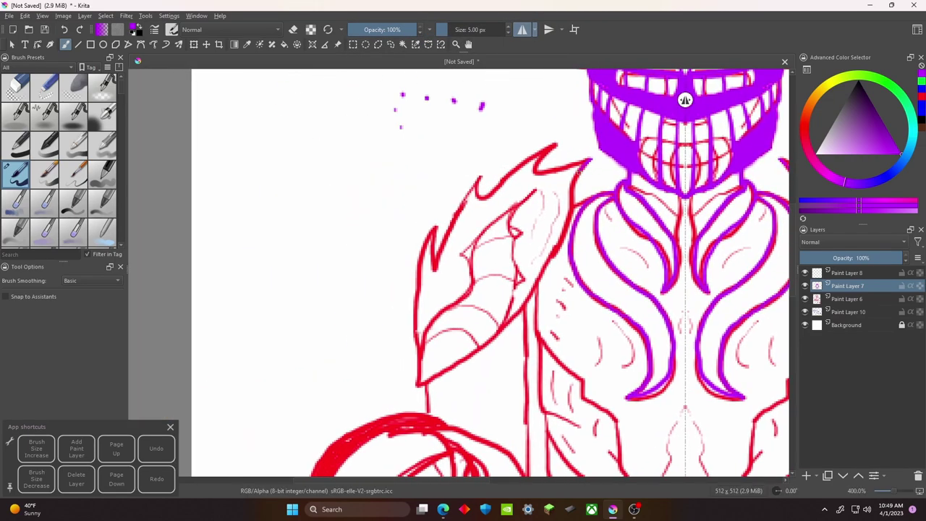
mouse_move(413, 384)
mouse_down()
mouse_move(379, 331)
mouse_move(431, 210)
mouse_move(508, 133)
mouse_up()
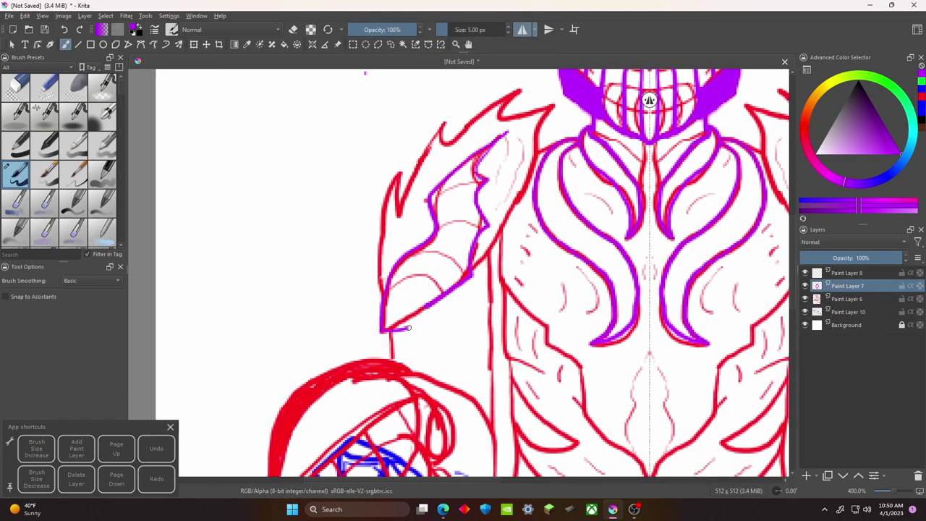
drag(401, 330, 340, 382)
mouse_move(344, 268)
mouse_down()
mouse_move(405, 303)
mouse_move(402, 272)
mouse_up()
mouse_move(377, 362)
mouse_down()
mouse_move(382, 269)
mouse_move(441, 172)
mouse_up()
drag(415, 222, 411, 267)
mouse_move(476, 220)
mouse_down()
mouse_move(520, 189)
mouse_move(552, 211)
mouse_up()
drag(463, 289, 427, 241)
drag(490, 193, 465, 218)
mouse_move(480, 227)
mouse_down()
mouse_move(449, 264)
mouse_move(364, 290)
mouse_up()
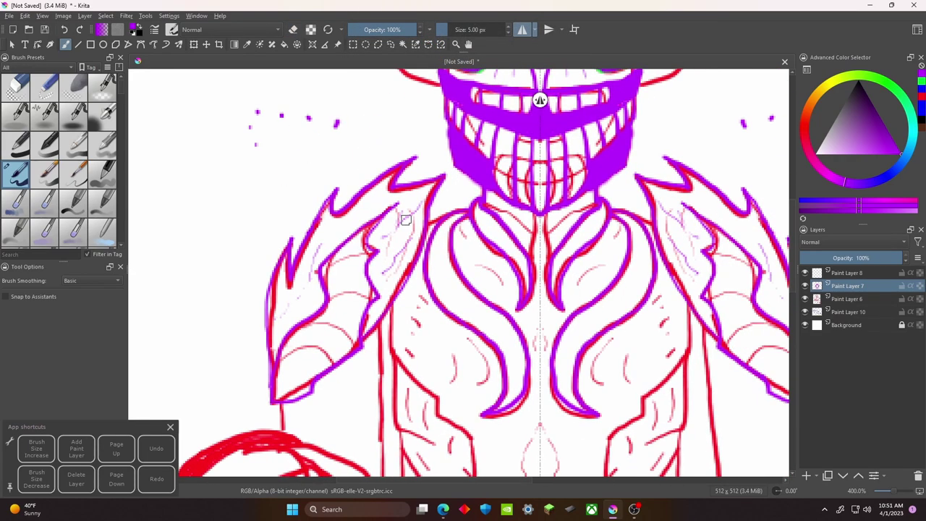
- Trace the torso's sides, stepped abdominal plates, rib spikes and central emblem in purple down to the hips
drag(405, 361, 460, 241)
drag(446, 178, 447, 210)
mouse_move(450, 229)
mouse_down()
mouse_move(496, 273)
mouse_move(443, 248)
mouse_up()
mouse_move(434, 234)
mouse_down()
mouse_move(441, 257)
mouse_move(410, 193)
mouse_up()
mouse_move(402, 202)
mouse_down()
mouse_move(446, 235)
mouse_move(508, 343)
mouse_move(501, 318)
mouse_up()
drag(483, 187, 483, 293)
mouse_move(398, 209)
mouse_down()
mouse_move(514, 209)
mouse_move(515, 292)
mouse_move(510, 256)
mouse_up()
drag(476, 240, 525, 321)
mouse_move(478, 230)
mouse_down()
mouse_move(460, 193)
mouse_move(550, 276)
mouse_move(551, 240)
mouse_up()
mouse_move(467, 210)
mouse_down()
mouse_move(470, 267)
mouse_move(552, 291)
mouse_move(471, 228)
mouse_up()
drag(453, 308, 536, 196)
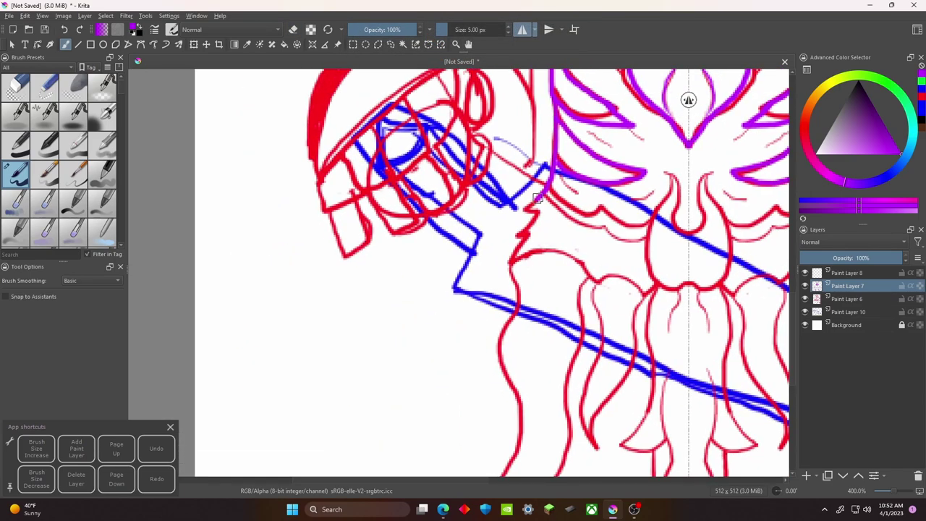
- Trace the jagged hip spikes and the scalloped upper edge of the skirt armor in purple
mouse_move(524, 236)
mouse_down()
mouse_move(582, 275)
mouse_move(500, 267)
mouse_up()
mouse_move(452, 201)
mouse_down()
mouse_move(424, 255)
mouse_move(387, 214)
mouse_up()
drag(427, 250, 484, 274)
drag(340, 224, 441, 196)
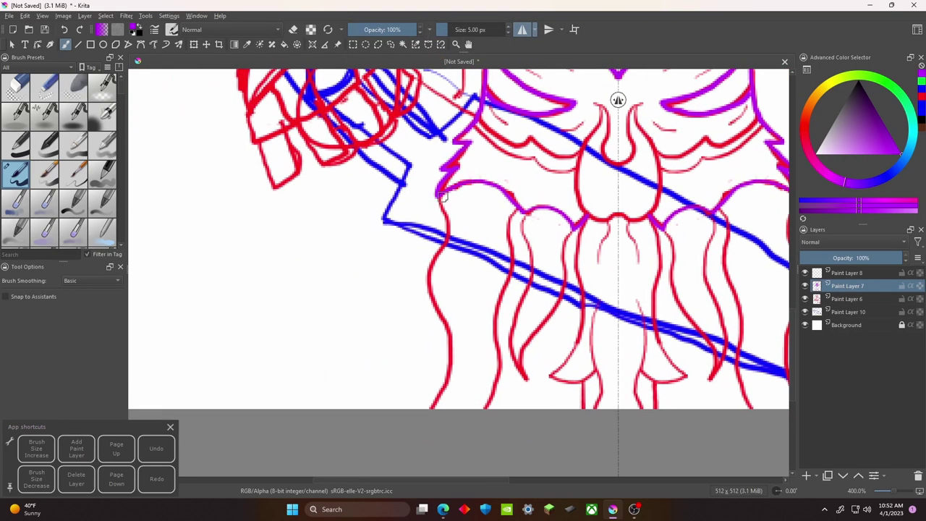
- Trace the wavy outer leg contours and hanging skirt panels in purple with mirrored strokes
drag(437, 308, 444, 396)
drag(445, 397, 387, 412)
mouse_move(467, 228)
mouse_down()
mouse_move(428, 430)
mouse_move(385, 415)
mouse_up()
drag(506, 217, 497, 260)
mouse_move(501, 148)
mouse_down()
mouse_move(492, 161)
mouse_move(506, 215)
mouse_up()
- Trace the belt ornament and waist folds in purple, and add short detail marks across the chest and ribs
drag(507, 217, 528, 239)
mouse_move(506, 177)
mouse_down()
mouse_move(488, 275)
mouse_move(455, 218)
mouse_up()
mouse_move(486, 255)
mouse_down()
mouse_move(492, 266)
mouse_move(498, 217)
mouse_up()
mouse_move(498, 210)
mouse_down()
mouse_move(489, 249)
mouse_move(483, 217)
mouse_up()
drag(483, 239, 483, 332)
drag(483, 329, 482, 282)
mouse_move(481, 149)
mouse_down()
mouse_move(479, 202)
mouse_move(456, 289)
mouse_move(489, 282)
mouse_move(484, 308)
mouse_up()
drag(443, 207, 471, 293)
drag(460, 219, 442, 366)
mouse_move(501, 233)
mouse_down()
mouse_move(455, 367)
mouse_move(443, 498)
mouse_up()
mouse_move(422, 281)
mouse_down()
mouse_move(434, 234)
mouse_move(507, 260)
mouse_move(456, 247)
mouse_move(456, 369)
mouse_move(442, 405)
mouse_move(445, 385)
mouse_up()
mouse_move(478, 246)
mouse_down()
mouse_move(424, 283)
mouse_move(507, 303)
mouse_move(475, 195)
mouse_up()
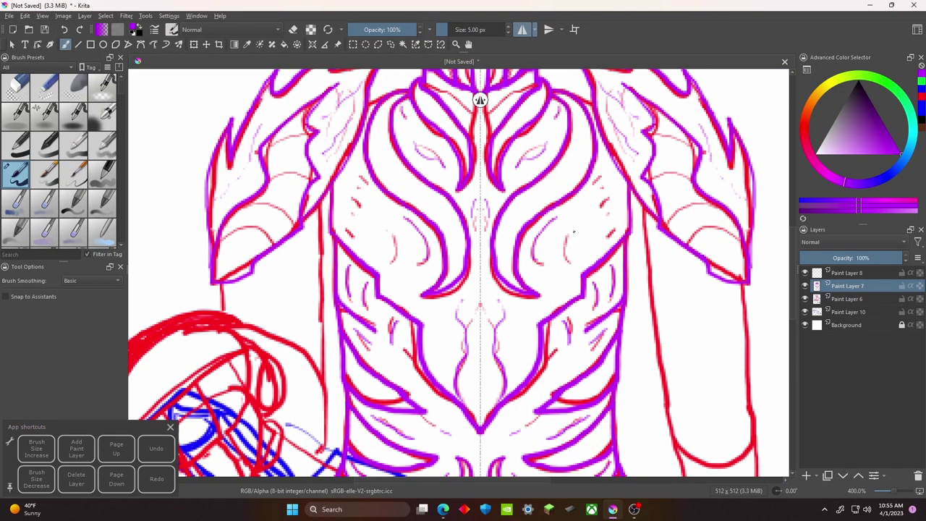
- Add purple collar lines beneath the chin and thin shading lines beside the abdomen's central emblem
drag(394, 282, 472, 227)
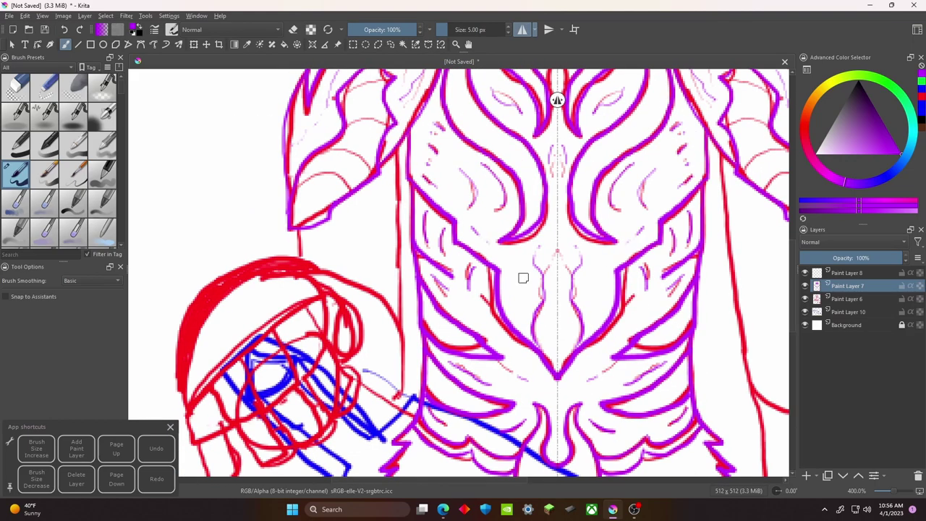
mouse_move(614, 270)
mouse_down()
mouse_move(577, 235)
mouse_move(586, 421)
mouse_up()
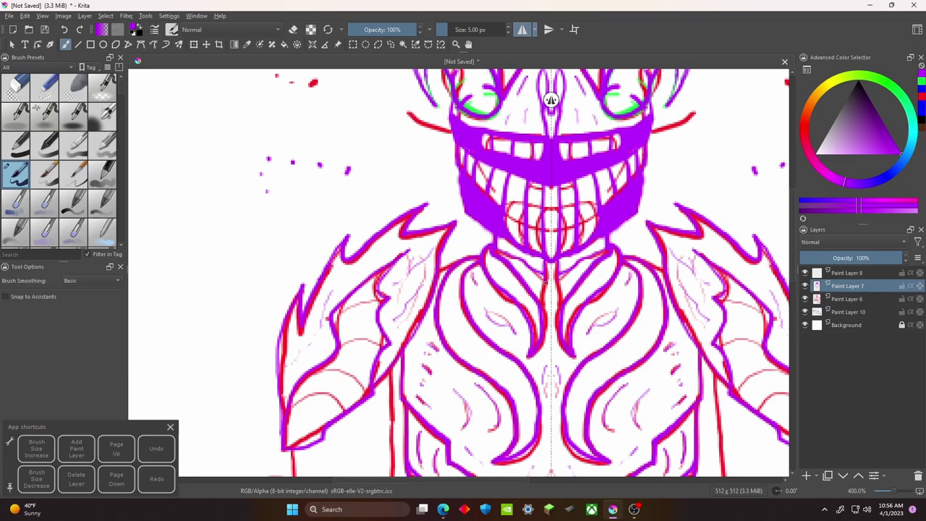
drag(548, 361, 545, 268)
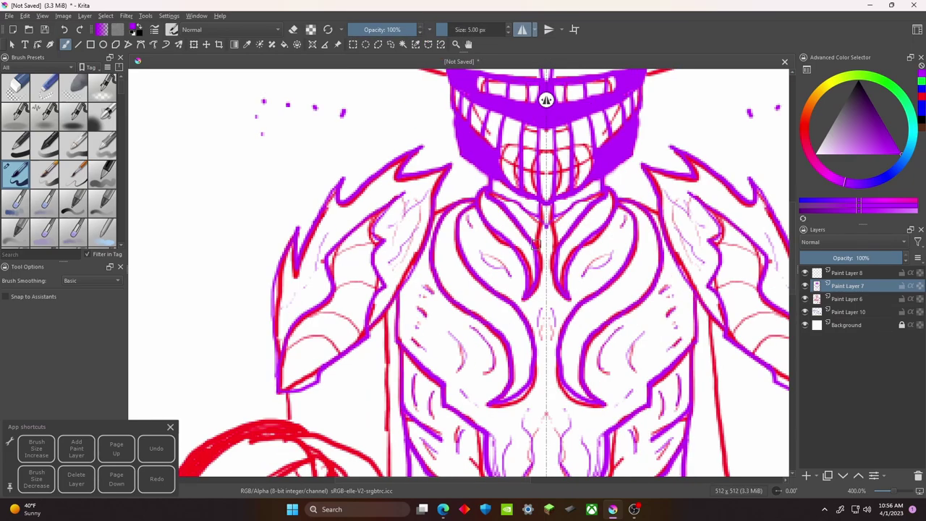
drag(547, 225, 472, 392)
scroll(473, 99, down, 2)
scroll(537, 97, down, 4)
scroll(502, 97, up, 4)
- Rotate and reposition the red sword hand on Paint Layer 6 closer to the torso
click(849, 299)
key(ctrl+t)
mouse_move(447, 314)
mouse_down()
mouse_move(476, 343)
mouse_move(461, 366)
mouse_move(486, 316)
mouse_up()
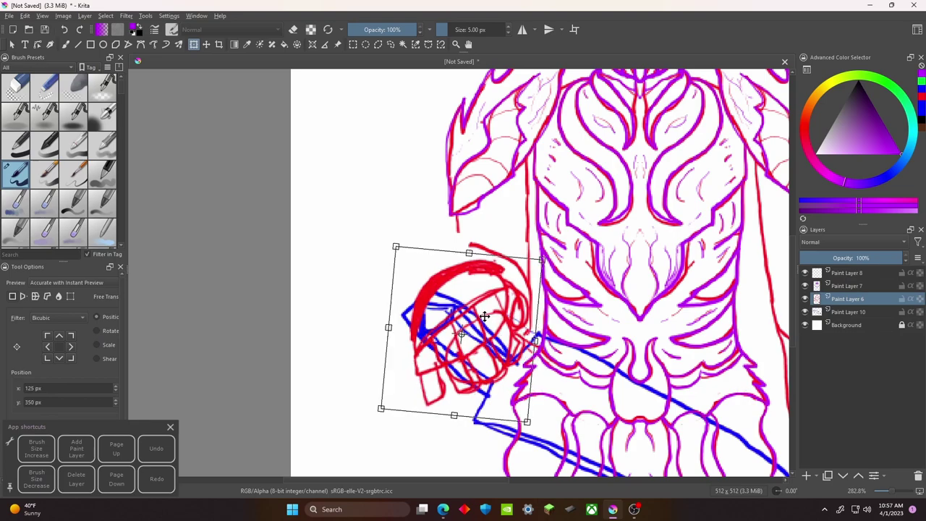
key(b)
- Add a paint layer above Paint Layer 10, choose bright green and undo the first strokes over the hand
click(829, 312)
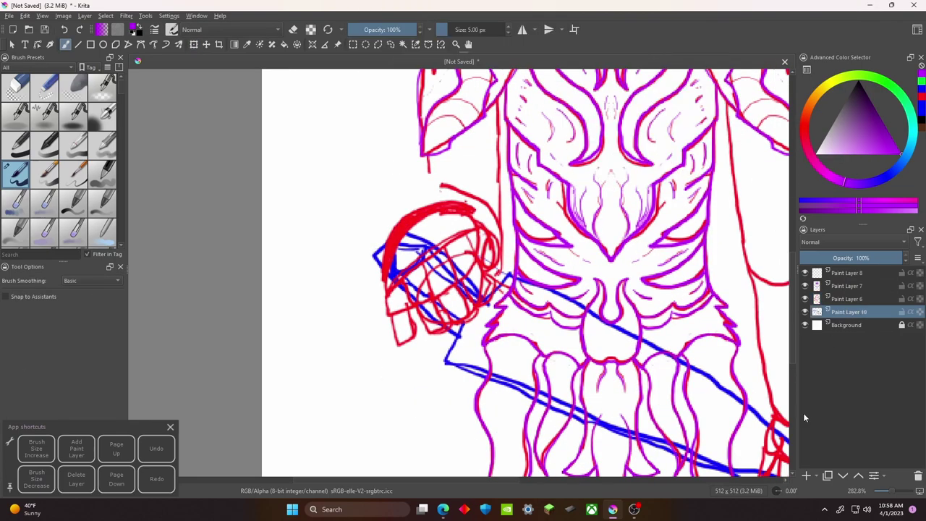
key(Insert)
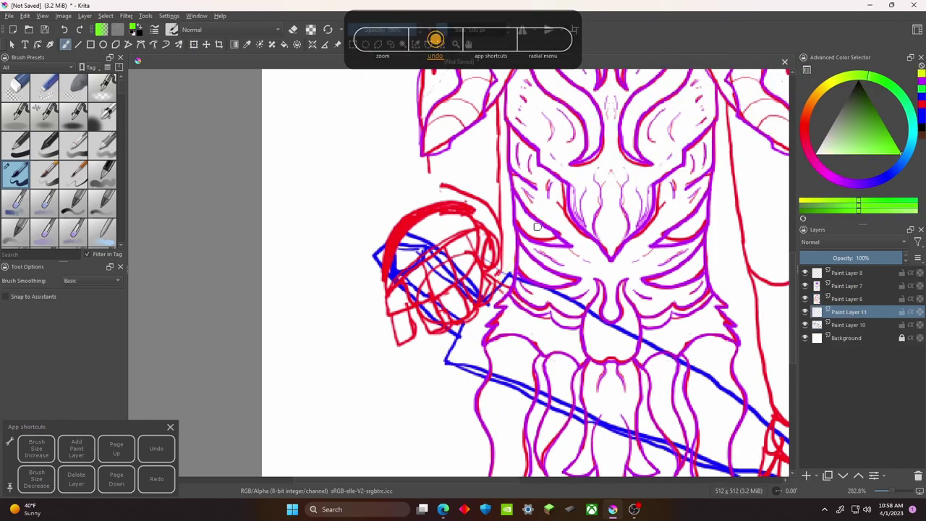
drag(462, 262, 452, 280)
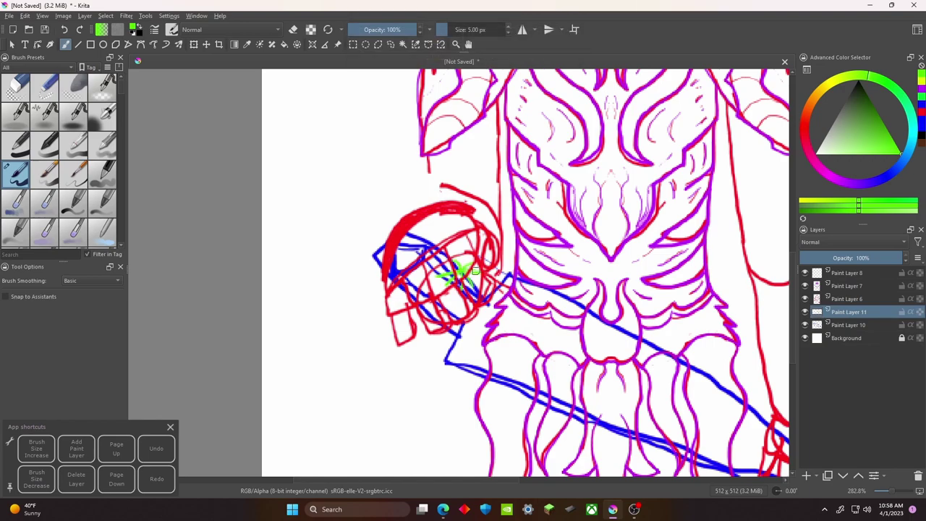
key(ctrl+z)
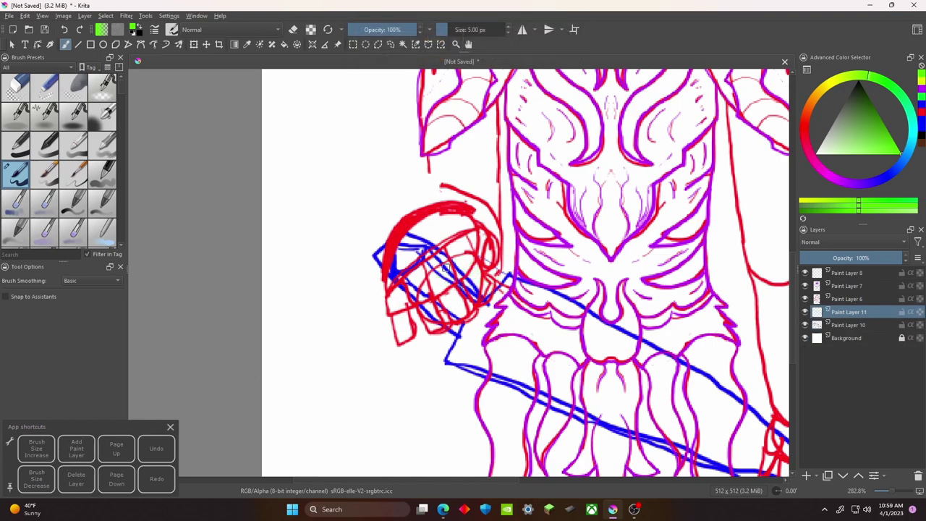
- Hide Paint Layer 6 and rough in a green sword guard and grip over the blue hilt
mouse_move(463, 274)
mouse_down()
mouse_move(507, 247)
mouse_move(512, 278)
mouse_up()
key(ctrl+h)
drag(467, 339, 451, 286)
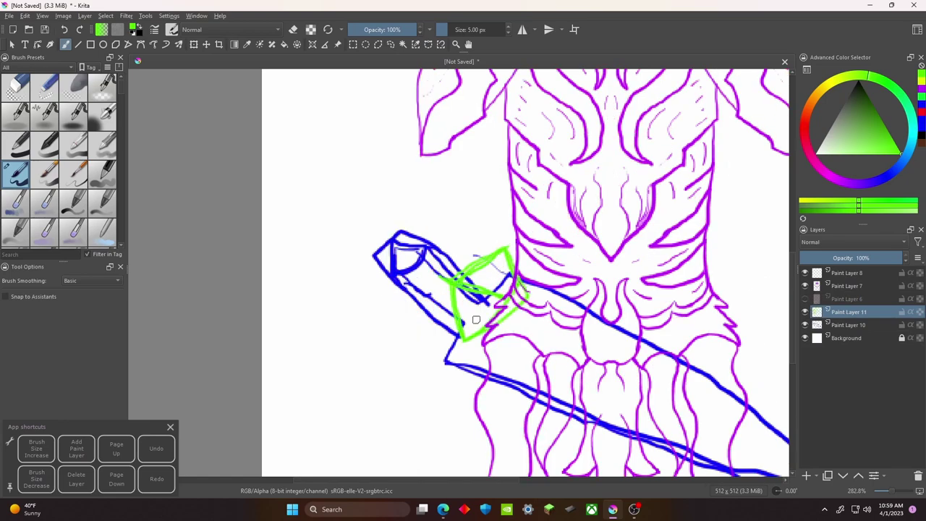
drag(547, 295, 525, 295)
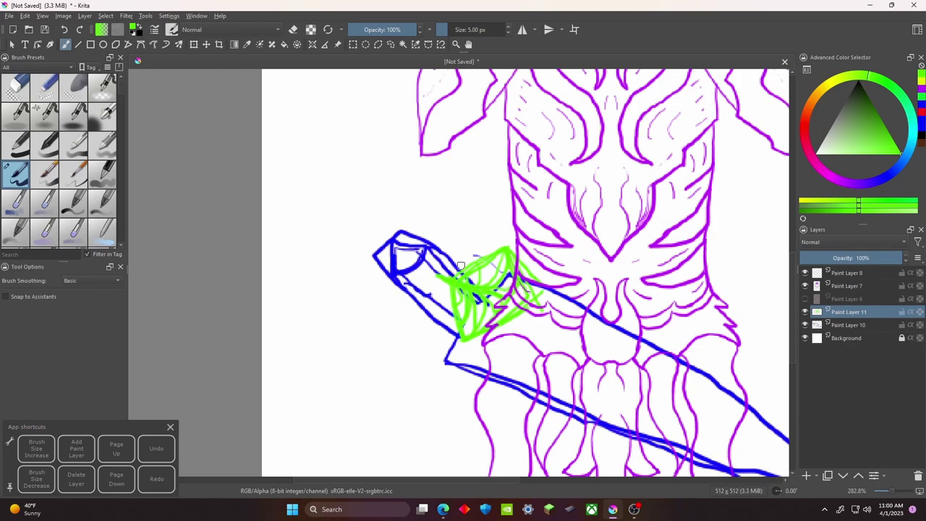
mouse_move(458, 267)
mouse_down()
mouse_move(443, 258)
mouse_move(450, 304)
mouse_move(432, 307)
mouse_up()
key(e)
mouse_move(466, 340)
mouse_down()
mouse_move(619, 275)
mouse_move(530, 269)
mouse_up()
scroll(526, 272, down, 1)
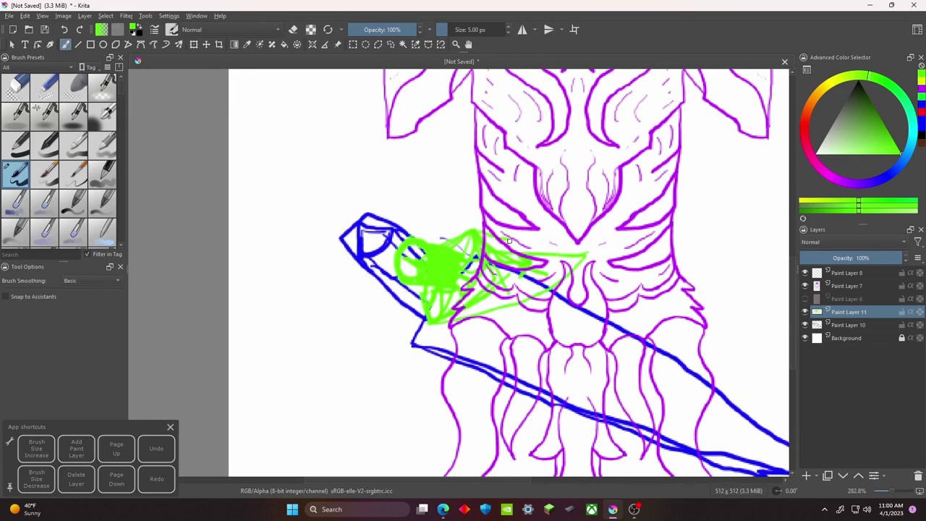
- Hide Paint Layer 7 and sketch a long faceted green blade extending from the guard to a pointed tip
click(804, 286)
drag(478, 237, 626, 262)
drag(434, 323, 666, 342)
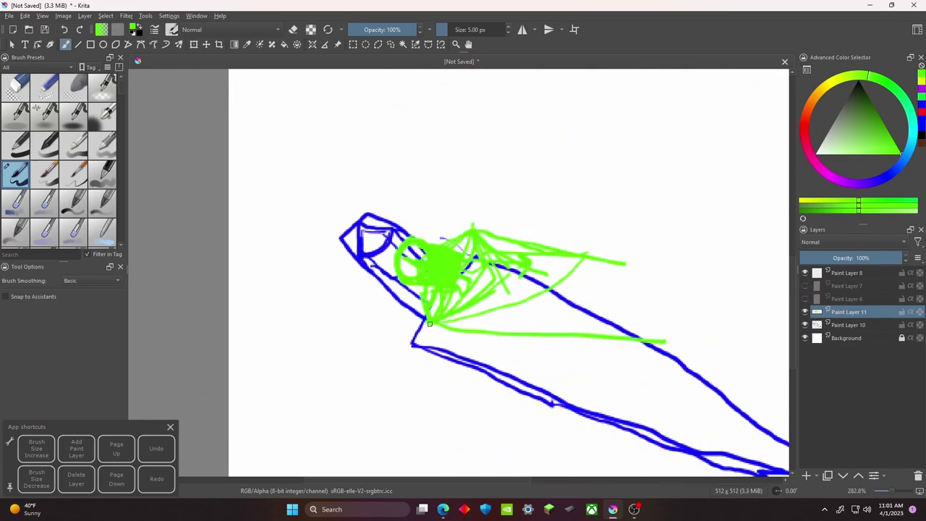
scroll(507, 275, right, 1)
drag(463, 268, 667, 293)
drag(639, 265, 627, 340)
scroll(617, 340, right, 2)
scroll(617, 341, down, 1)
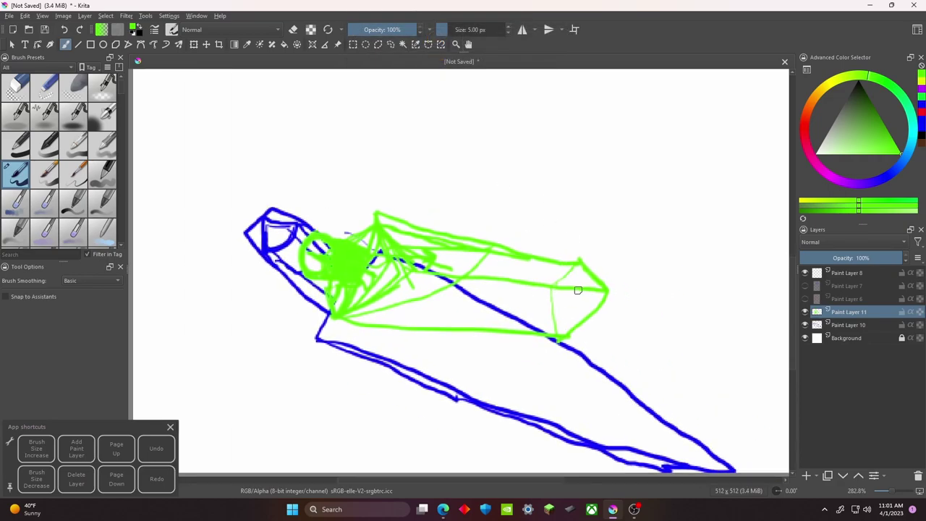
mouse_move(341, 284)
mouse_down()
mouse_move(557, 284)
mouse_move(548, 284)
mouse_up()
scroll(463, 274, up, 2)
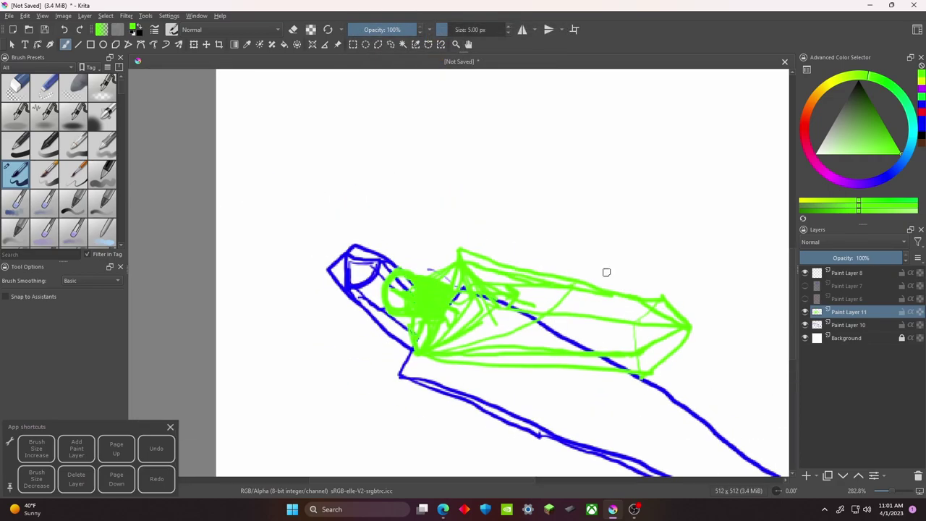
- Show Paint Layers 7 and 6 again and trace the arched back of the sword hand in purple on Paint Layer 7
click(804, 286)
click(846, 286)
scroll(481, 246, up, 1)
scroll(479, 246, up, 1)
mouse_move(493, 194)
mouse_down()
mouse_move(411, 219)
mouse_move(377, 297)
mouse_move(496, 181)
mouse_move(533, 248)
mouse_up()
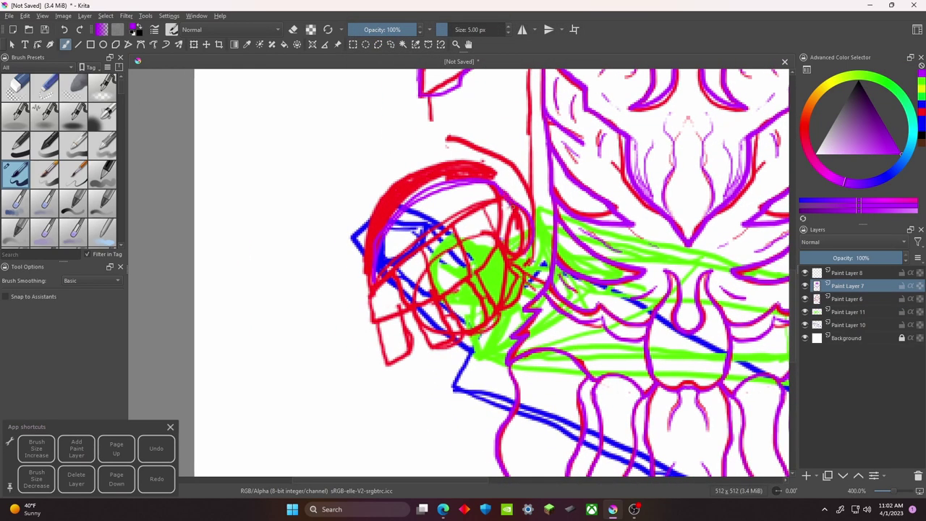
- Lower the opacity of Paint Layer 6 so the red sketch serves as a faint guide
key(F3)
drag(463, 197, 419, 197)
key(Return)
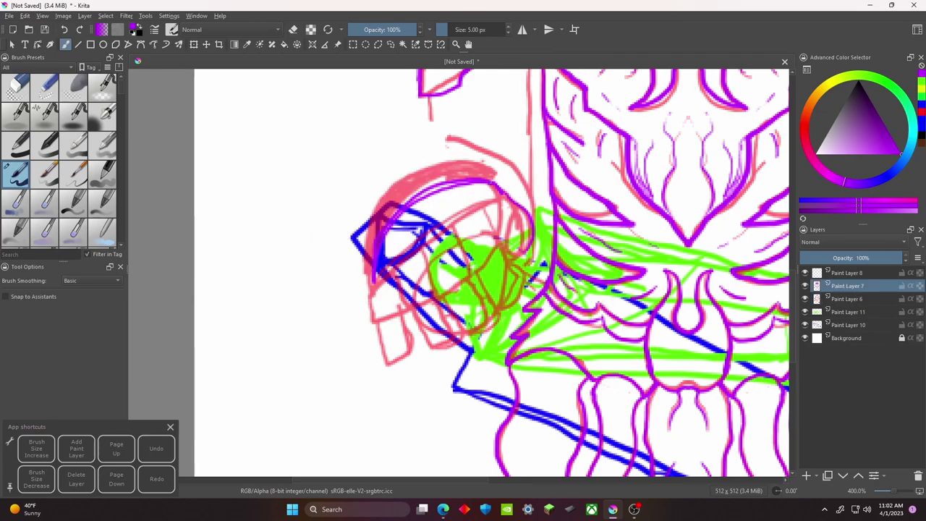
- Sketch the curled fingers of the sword hand in purple on Paint Layer 7, gripping across the hilt
mouse_move(489, 183)
mouse_down()
mouse_move(516, 179)
mouse_move(400, 278)
mouse_move(406, 297)
mouse_move(433, 289)
mouse_move(441, 326)
mouse_move(416, 279)
mouse_move(434, 283)
mouse_move(426, 291)
mouse_move(443, 294)
mouse_move(456, 313)
mouse_up()
key(ctrl+z)
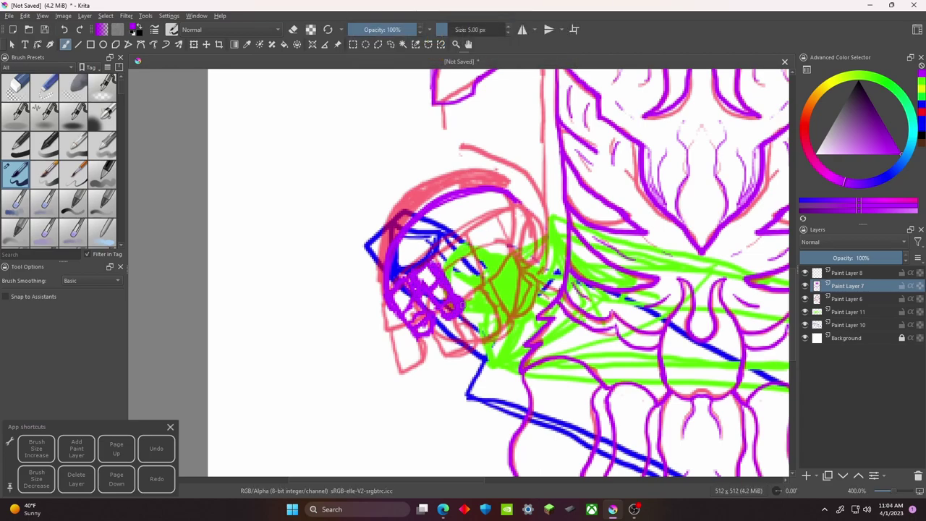
drag(434, 238, 454, 302)
drag(455, 262, 415, 285)
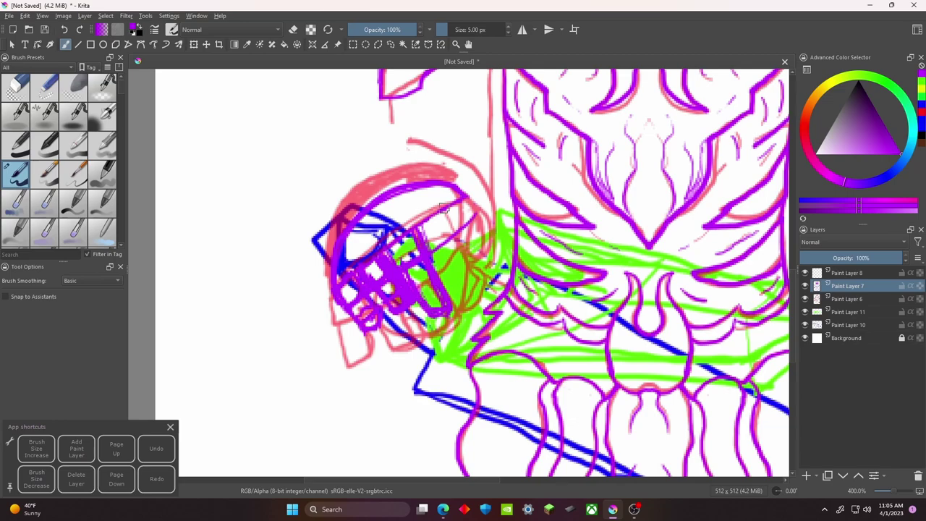
drag(447, 211, 471, 266)
drag(456, 222, 419, 281)
drag(483, 229, 468, 271)
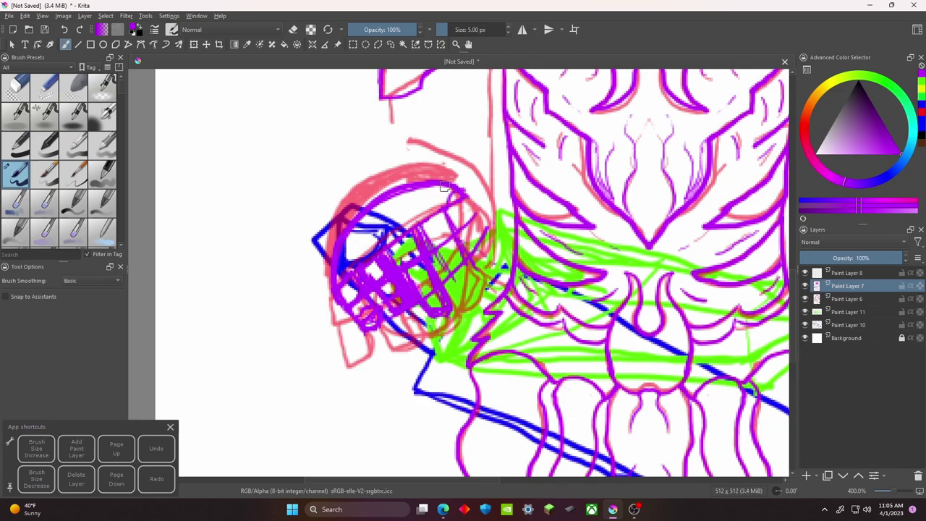
- Add the thumb and its rounded knuckle in purple at the body side of the sword hand
drag(444, 202, 448, 189)
drag(449, 228, 439, 293)
drag(469, 262, 475, 295)
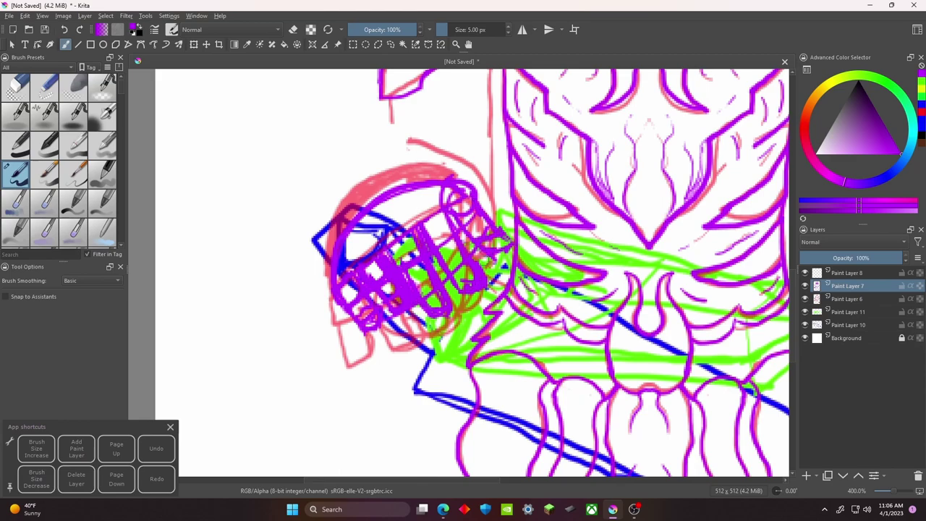
- Switch to cyan and draw the curved sword guard with its cross strokes between the hand and the waist
drag(453, 338, 433, 360)
drag(480, 278, 439, 353)
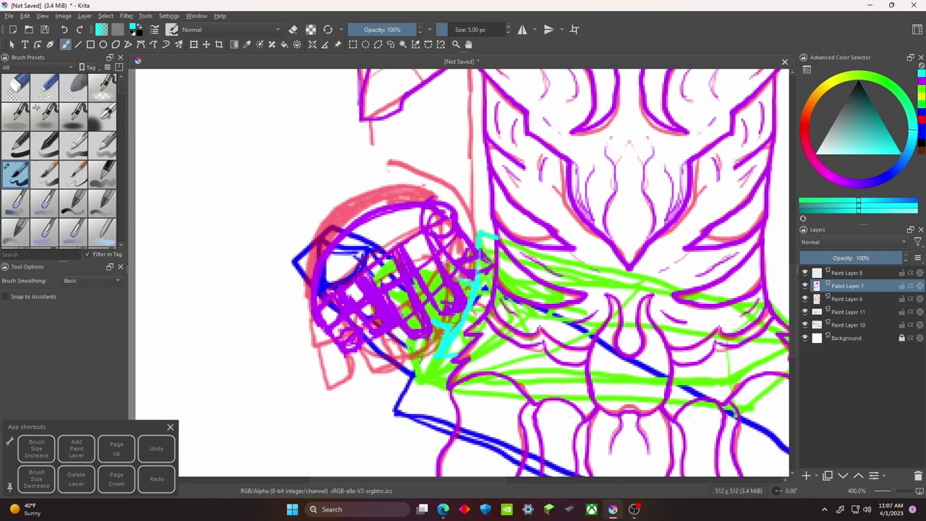
drag(460, 331, 425, 332)
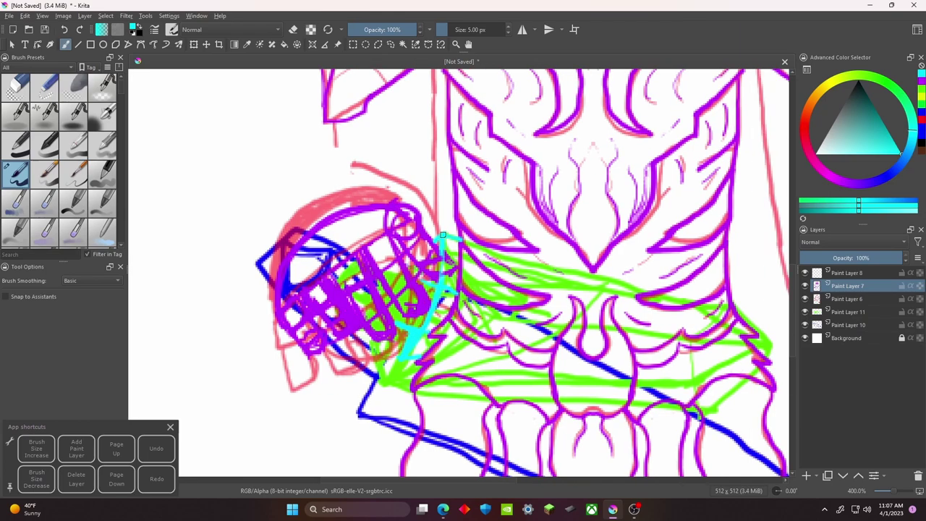
scroll(402, 344, down, 5)
scroll(463, 275, up, 5)
- Switch back to purple and trace the straight upper-arm outlines over the red sketch, closing the hanging arm at the elbow
click(874, 475)
click(544, 294)
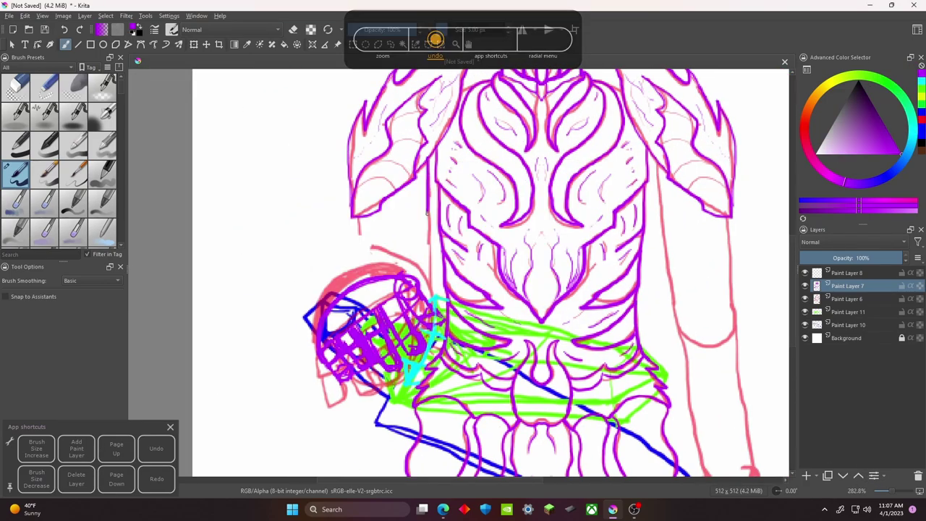
scroll(398, 248, up, 1)
mouse_move(408, 282)
mouse_down()
mouse_move(300, 272)
mouse_move(413, 283)
mouse_move(445, 319)
mouse_up()
drag(435, 261, 448, 307)
drag(724, 304, 423, 326)
drag(463, 142, 488, 359)
drag(565, 226, 571, 358)
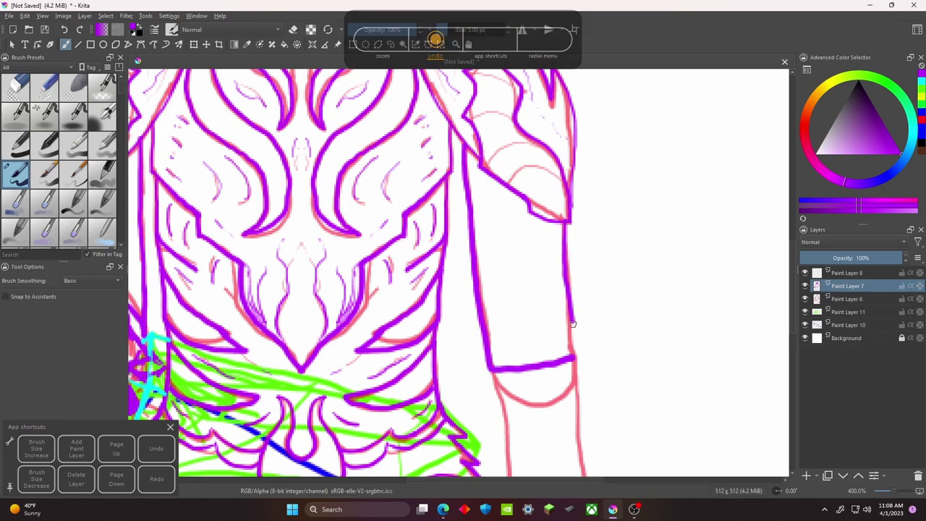
- Draw the hanging arm's elbow band, forearm and pointed wrist cuff in purple
key(minus)
mouse_move(457, 119)
mouse_down()
mouse_move(463, 154)
mouse_move(540, 297)
mouse_move(503, 376)
mouse_up()
scroll(478, 246, down, 2)
key(ctrl+z)
drag(485, 243, 560, 355)
mouse_move(546, 242)
mouse_down()
mouse_move(543, 338)
mouse_move(512, 291)
mouse_up()
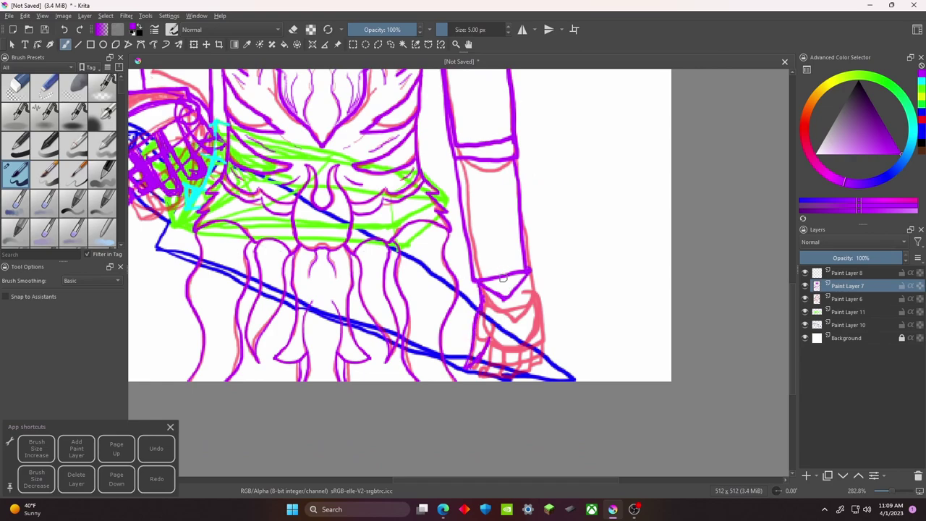
- Sketch the hanging hand with its thumb and long fingers in purple, and delete the blue sword on Paint Layer 10
drag(480, 304, 476, 328)
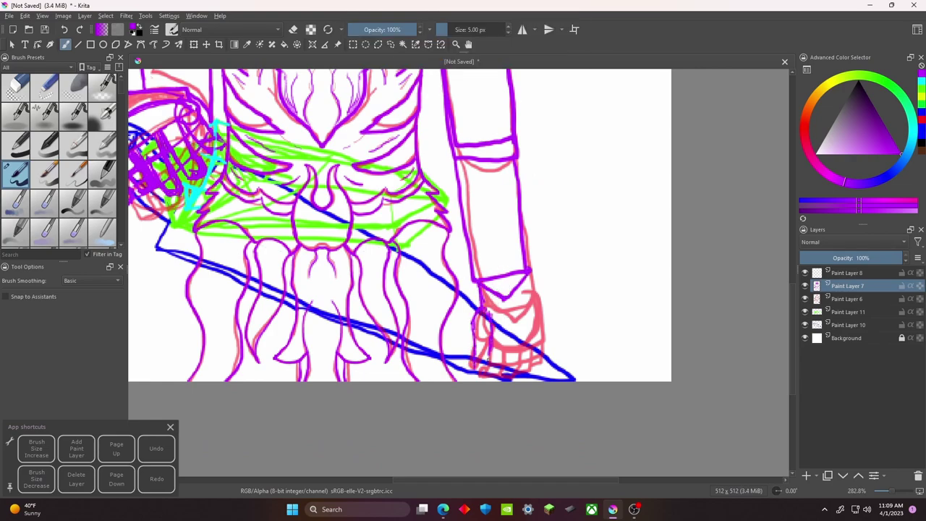
scroll(492, 289, down, 1)
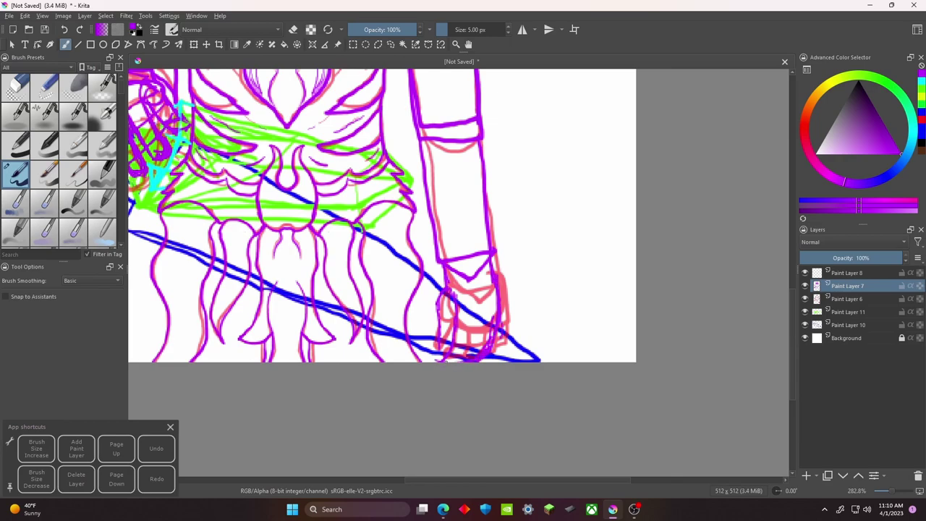
key(ctrl+z)
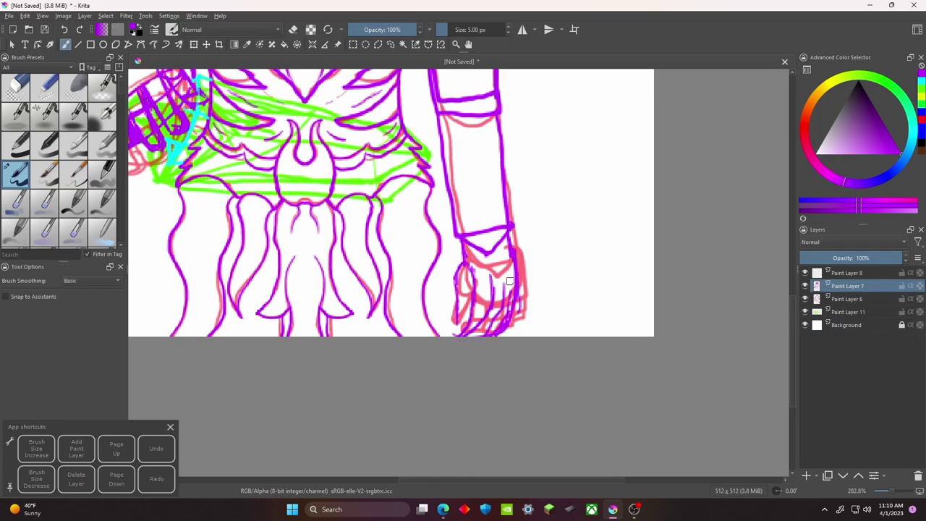
- Delete Paint Layer 11 with the green sword and Paint Layer 6 with the red sketch
scroll(508, 286, up, 1)
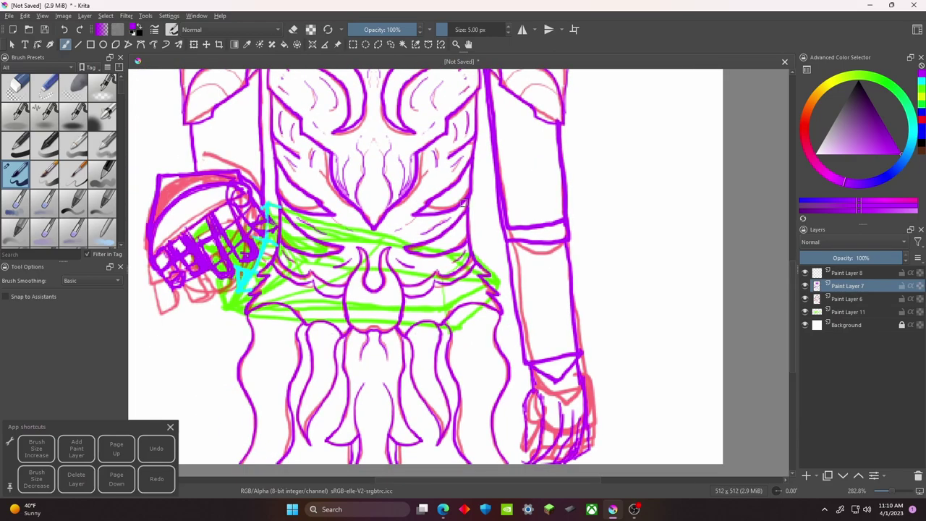
click(76, 478)
click(76, 478)
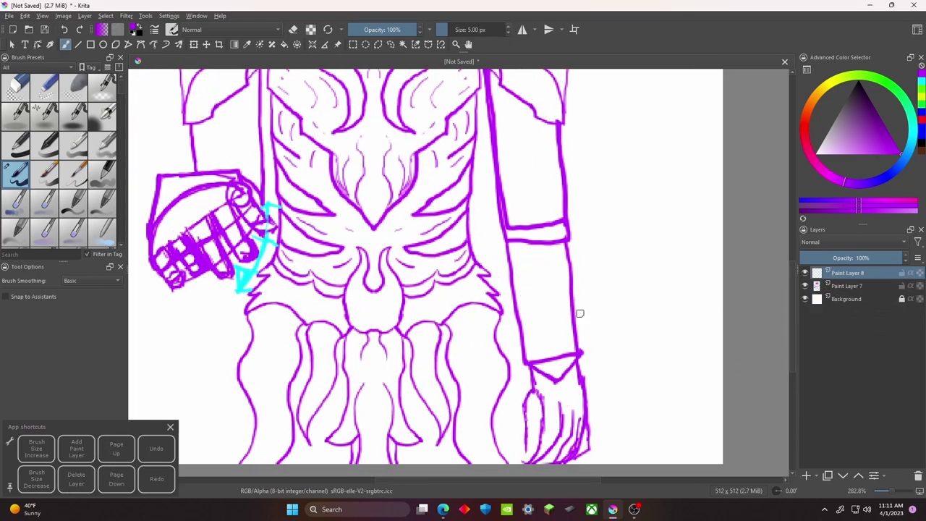
- Reinforce the thumb of the hanging hand in purple on Paint Layer 7
scroll(578, 258, down, 4)
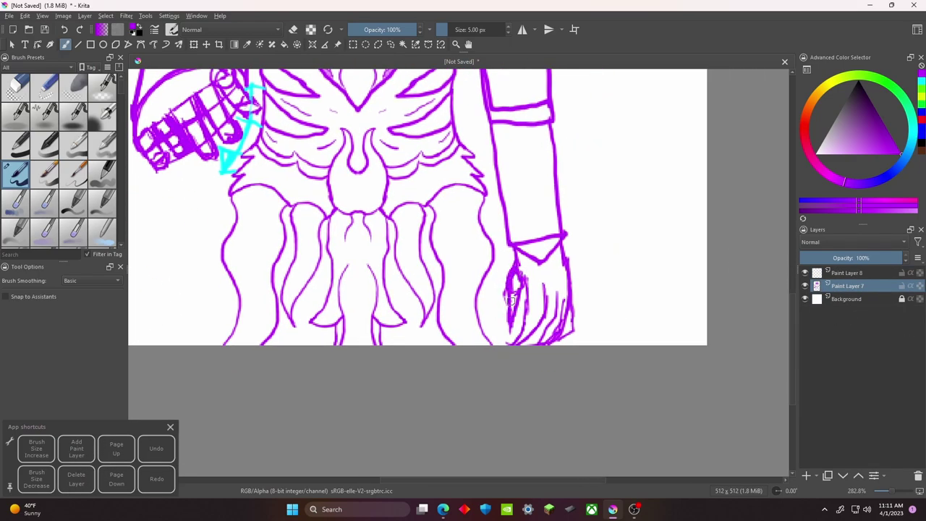
scroll(528, 278, up, 3)
mouse_move(582, 333)
mouse_down()
mouse_move(624, 347)
mouse_move(622, 369)
mouse_up()
- Select Paint Layer 8, choose red, turn on horizontal mirroring and trace the curled horns on both sides of the helmet
key(minus)
key(minus)
click(846, 272)
click(806, 143)
scroll(554, 151, up, 4)
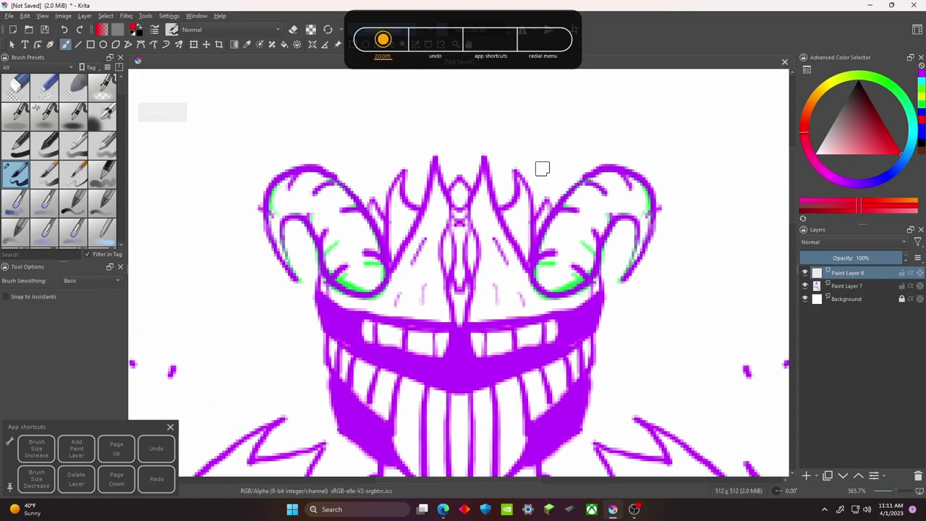
drag(485, 230, 509, 261)
key(ctrl+z)
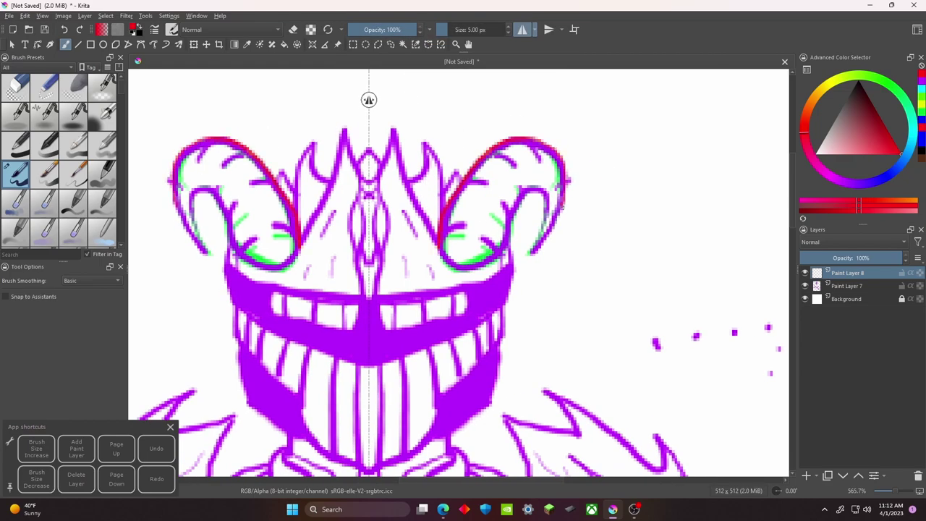
mouse_move(443, 243)
mouse_down()
mouse_move(470, 270)
mouse_move(528, 202)
mouse_up()
key(ctrl+z)
mouse_move(533, 252)
mouse_down()
mouse_move(407, 291)
mouse_move(490, 221)
mouse_up()
- Draw the pointed central crest ornament of the helmet in red along the mirror axis
mouse_move(319, 175)
mouse_down()
mouse_move(435, 143)
mouse_move(450, 153)
mouse_move(440, 196)
mouse_up()
key(ctrl+z)
key(ctrl+z)
key(ctrl+z)
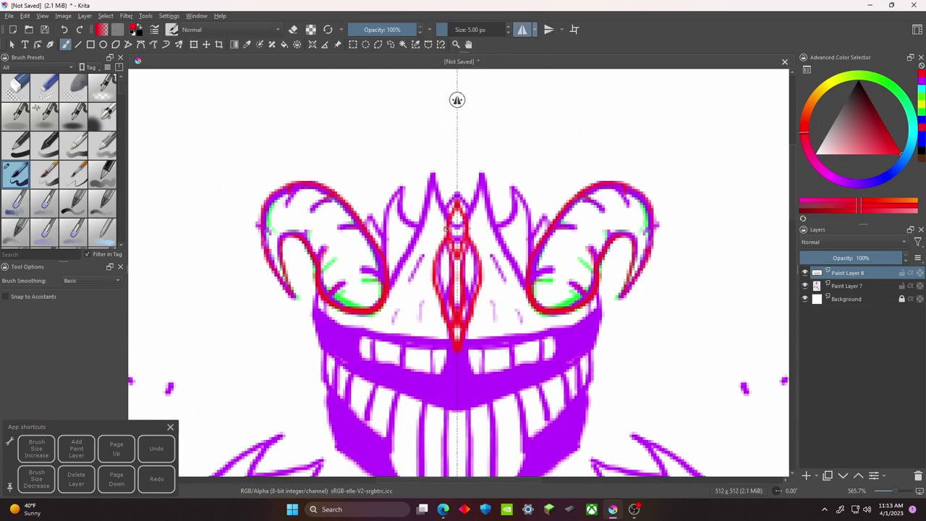
key(ctrl+z)
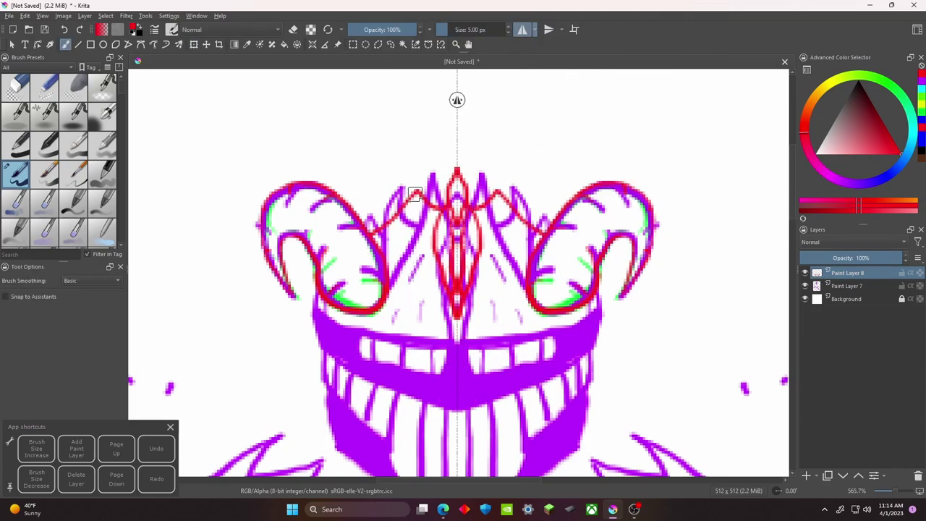
- Draw the crown points between crest and horns in red, with lines running down the forehead
key(ctrl+z)
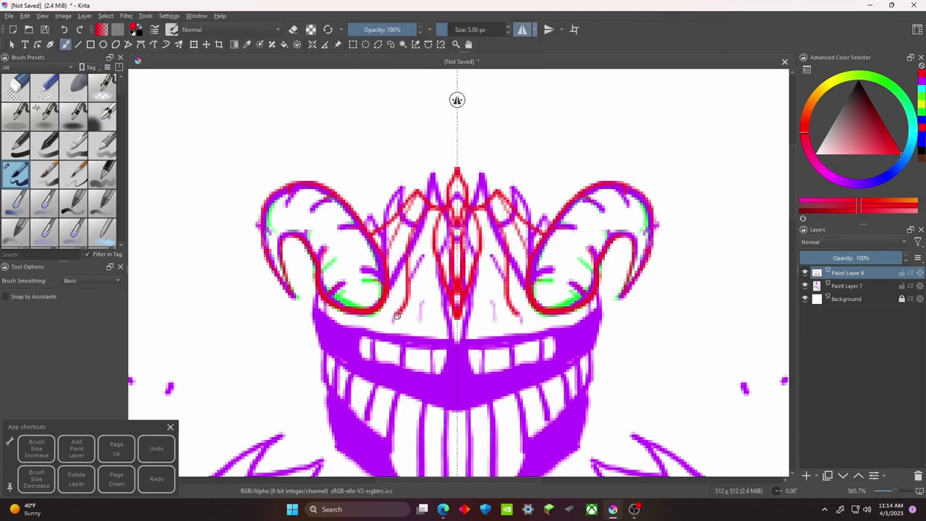
drag(401, 309, 401, 238)
key(ctrl+z)
key(ctrl+z)
- Outline the helmet's nose ridge and the rounded faceplate down to the chin in red
drag(464, 92, 468, 158)
drag(455, 328, 421, 214)
drag(411, 282, 494, 363)
drag(426, 371, 401, 276)
key(e)
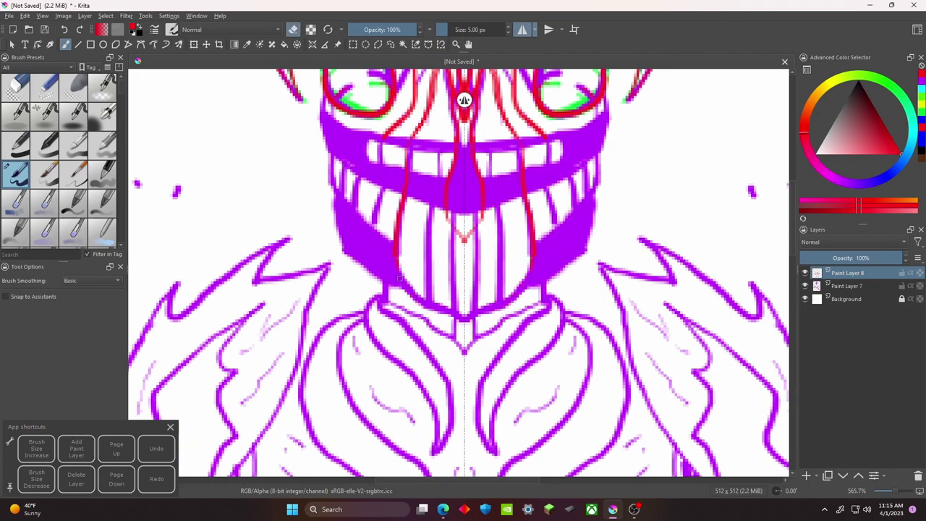
drag(437, 312, 499, 374)
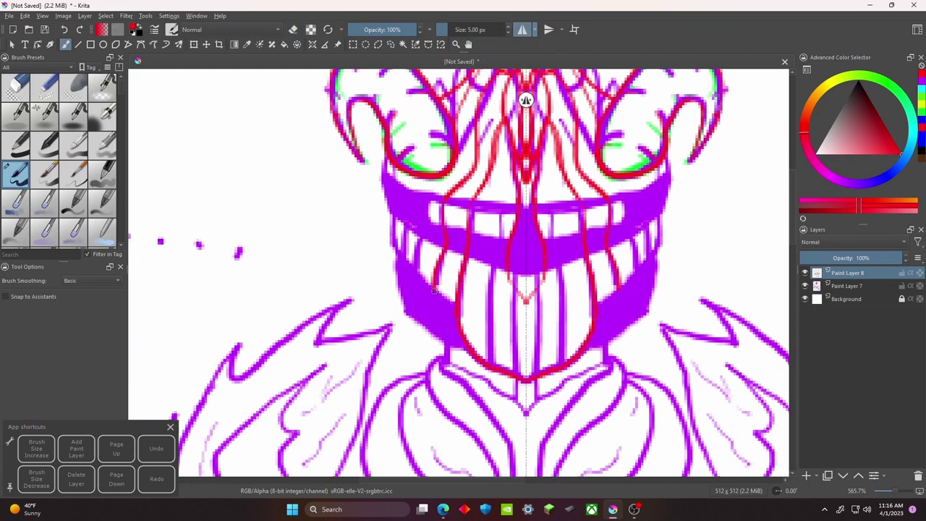
- Trace the helmet's curved side bars and outer edges in red, along with the visor band and eye slits
drag(434, 288, 474, 298)
drag(439, 228, 478, 268)
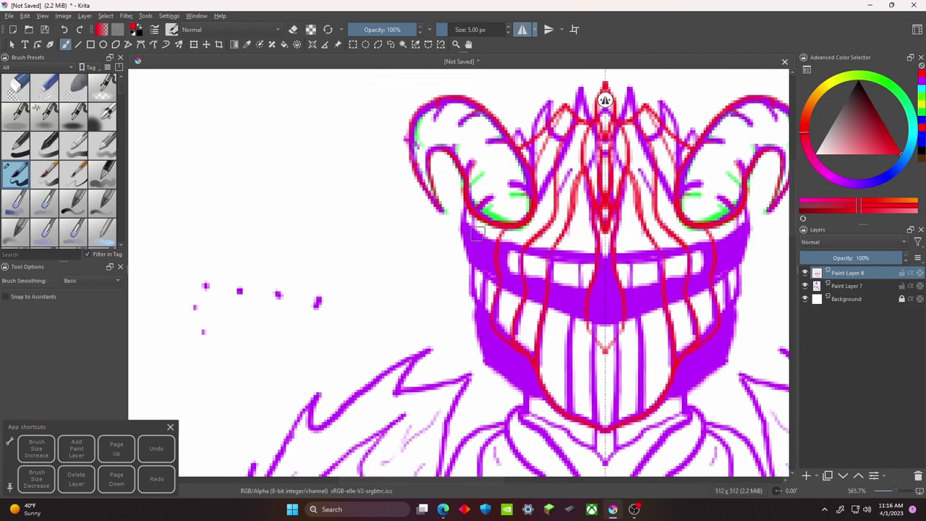
drag(470, 219, 356, 102)
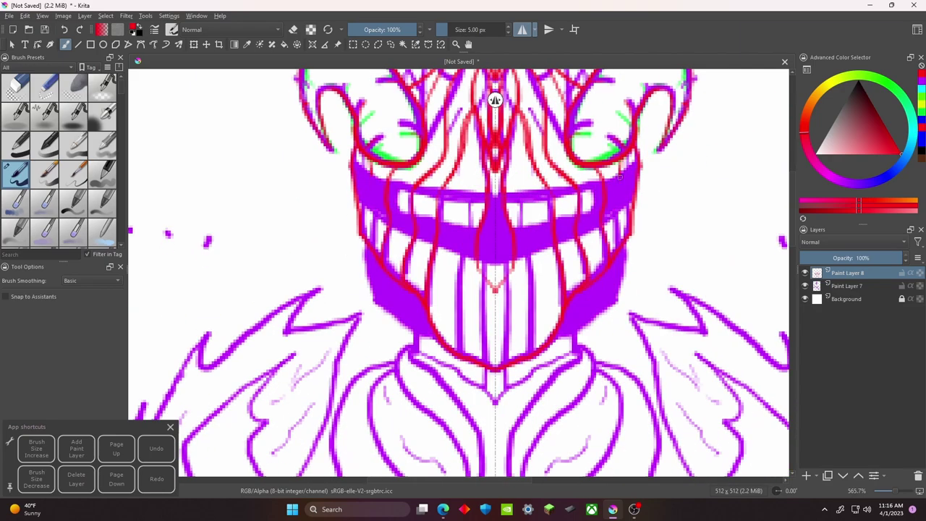
drag(463, 122, 490, 226)
drag(492, 259, 487, 238)
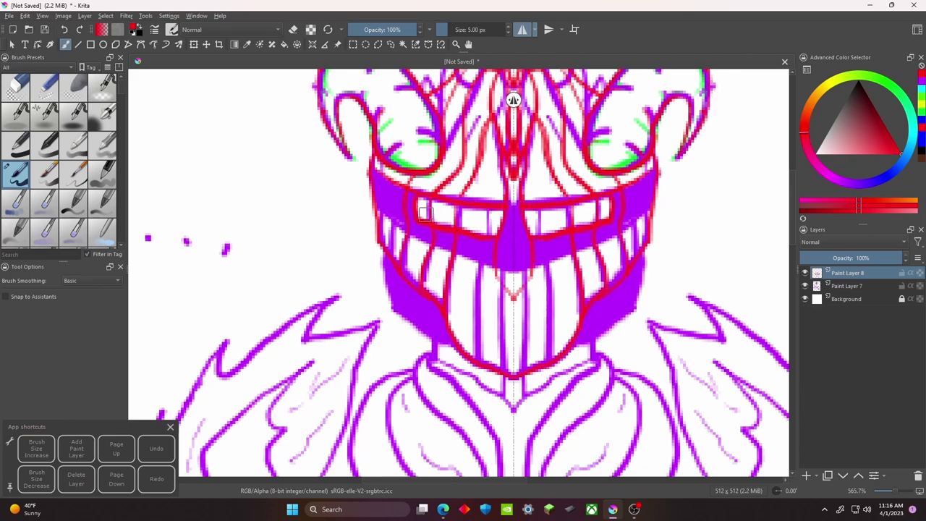
- Trace the helmet's jaw plates and vertical grille bars in red, together with the neck and pointed collar
drag(612, 239, 467, 239)
mouse_move(398, 111)
mouse_down()
mouse_move(444, 90)
mouse_move(452, 48)
mouse_up()
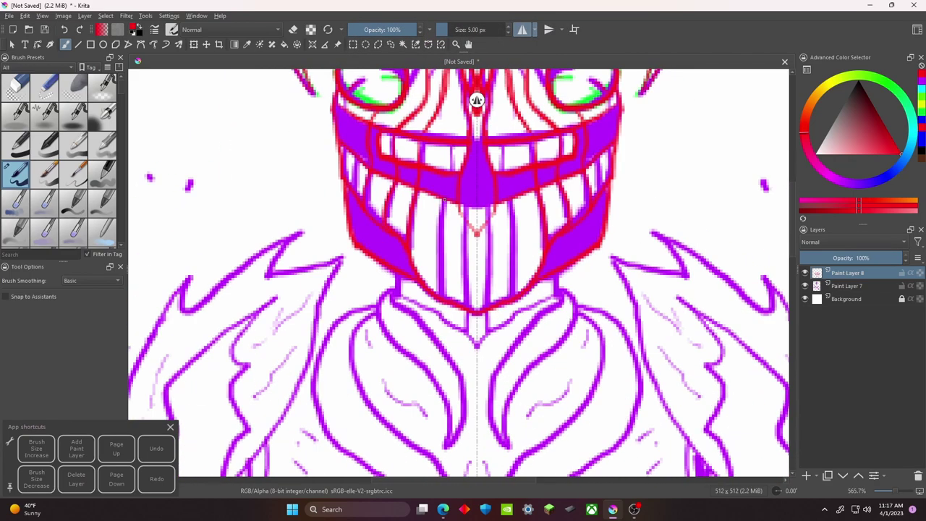
drag(466, 270, 467, 264)
mouse_move(452, 323)
mouse_down()
mouse_move(407, 182)
mouse_move(428, 211)
mouse_up()
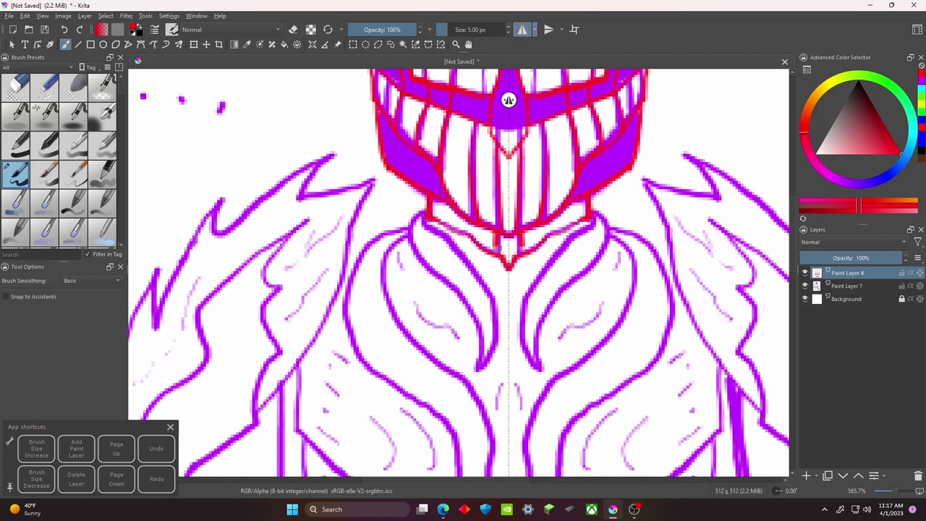
- Trace the curved blade shapes below the collar and the long sweeping crescents of the breastplate in red
mouse_move(592, 208)
mouse_down()
mouse_move(556, 189)
mouse_move(486, 205)
mouse_up()
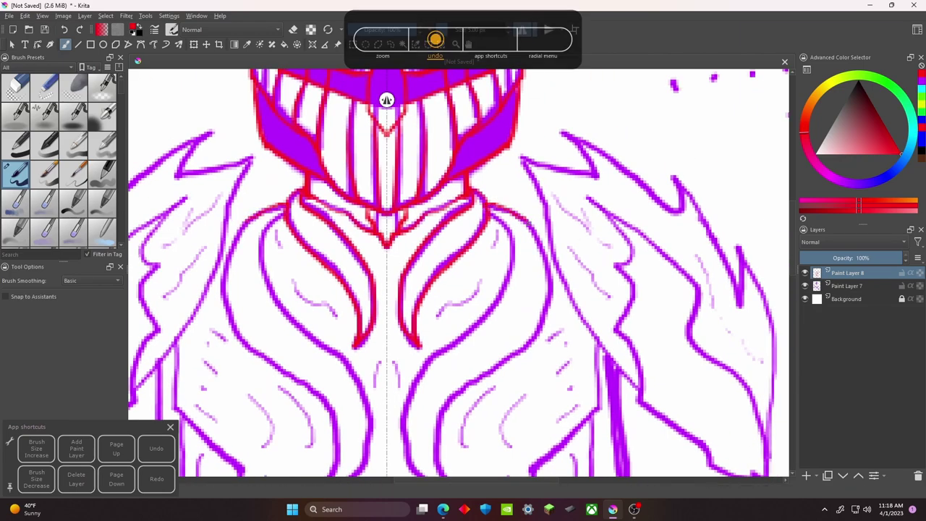
drag(543, 343, 604, 190)
mouse_move(603, 190)
mouse_down()
mouse_move(568, 200)
mouse_move(515, 330)
mouse_move(532, 377)
mouse_up()
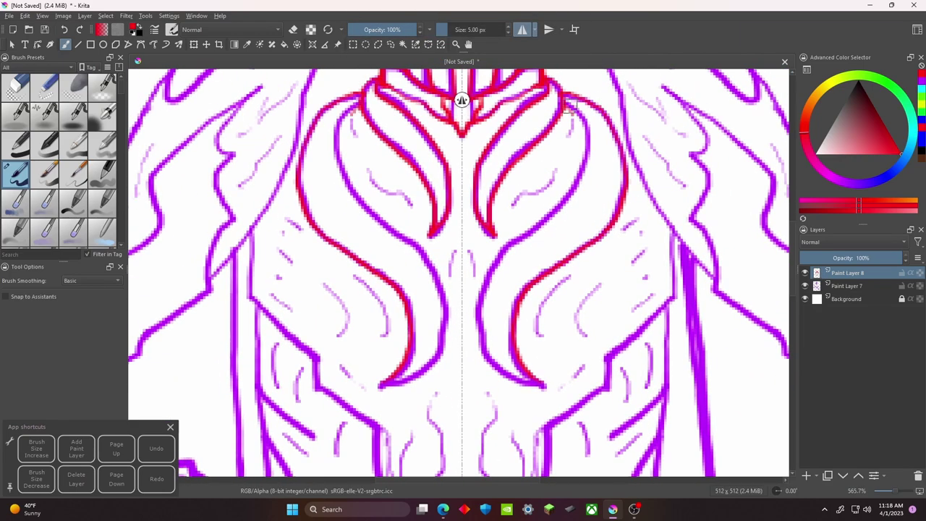
mouse_move(631, 152)
mouse_down()
mouse_move(479, 213)
mouse_move(494, 229)
mouse_move(498, 201)
mouse_move(378, 36)
mouse_move(366, 265)
mouse_move(382, 39)
mouse_up()
- Outline the lowest shoulder plate in red, following its stepped bottom edge and outer side
mouse_move(367, 252)
mouse_down()
mouse_move(346, 350)
mouse_move(388, 359)
mouse_move(444, 304)
mouse_move(468, 264)
mouse_move(367, 286)
mouse_move(347, 334)
mouse_up()
key(ctrl+z)
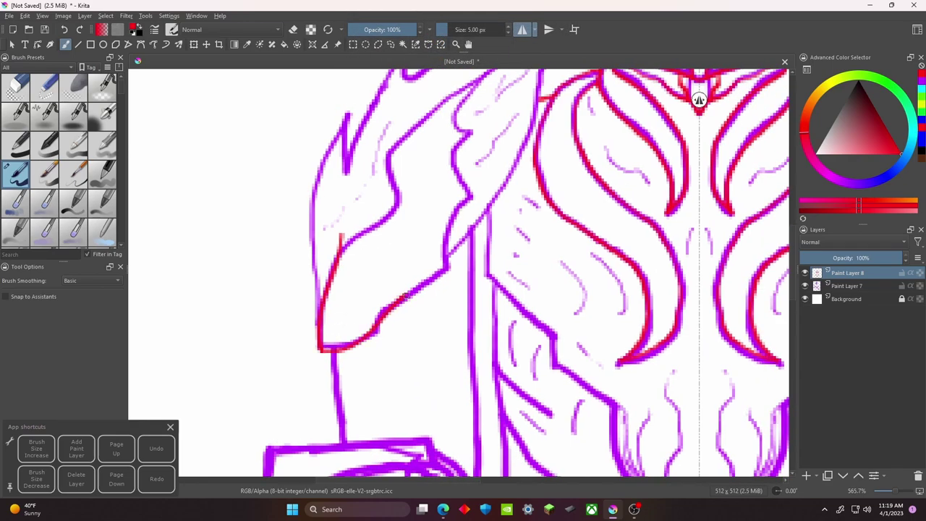
key(minus)
mouse_move(434, 217)
mouse_down()
mouse_move(441, 311)
mouse_move(464, 223)
mouse_up()
key(plus)
- Trace the jagged inner contours of the shoulder armor in red and link them with thin plate-dividing curves
drag(411, 310, 506, 338)
drag(507, 339, 453, 376)
drag(485, 300, 417, 298)
drag(413, 259, 427, 287)
mouse_move(494, 384)
mouse_down()
mouse_move(457, 319)
mouse_move(453, 262)
mouse_up()
mouse_move(516, 152)
mouse_down()
mouse_move(509, 325)
mouse_move(450, 319)
mouse_up()
- Trace the spiked outer edge of the shoulder armor in red from the top point down to the lowest plate
drag(451, 171, 507, 184)
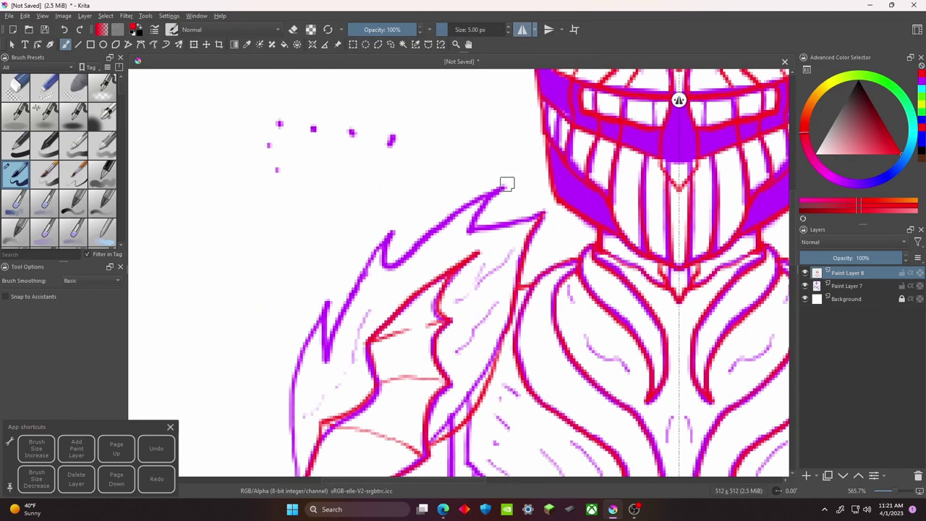
drag(510, 222, 717, 113)
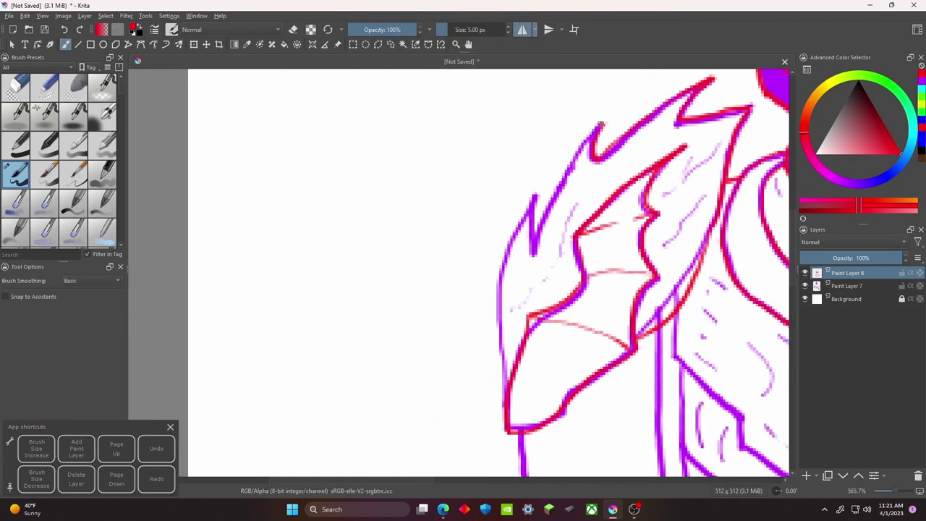
drag(499, 322, 427, 455)
- Trace the stepped V-shaped lower border of the breastplate in red
mouse_move(425, 200)
mouse_down()
mouse_move(367, 121)
mouse_move(296, 128)
mouse_move(270, 110)
mouse_up()
drag(418, 295, 405, 293)
drag(453, 215, 442, 226)
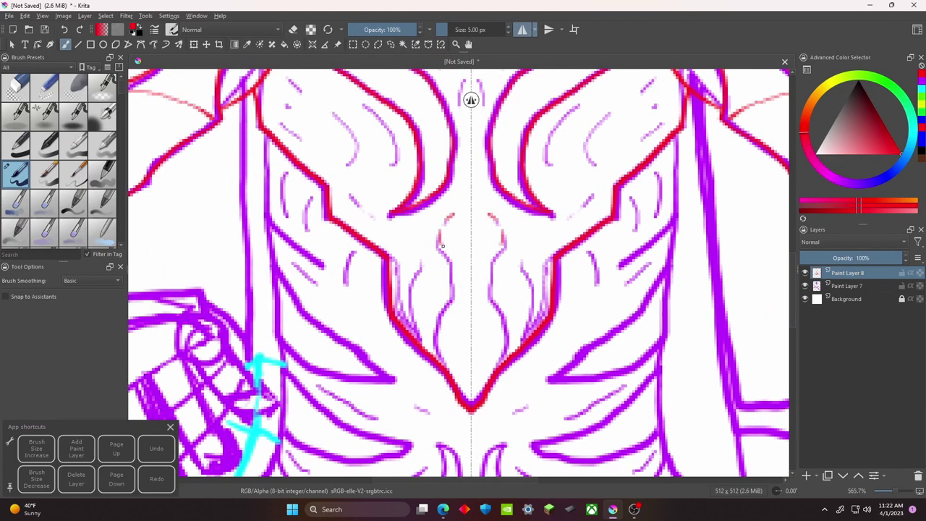
- Trace the wavy center lines inside the V and the short accent strokes across the breastplate in red
drag(448, 367, 521, 346)
mouse_move(503, 239)
mouse_down()
mouse_move(494, 332)
mouse_move(475, 271)
mouse_up()
drag(474, 270, 527, 391)
drag(524, 217, 510, 262)
drag(484, 210, 463, 252)
mouse_move(466, 250)
mouse_down()
mouse_move(438, 206)
mouse_move(510, 290)
mouse_up()
drag(454, 185, 372, 282)
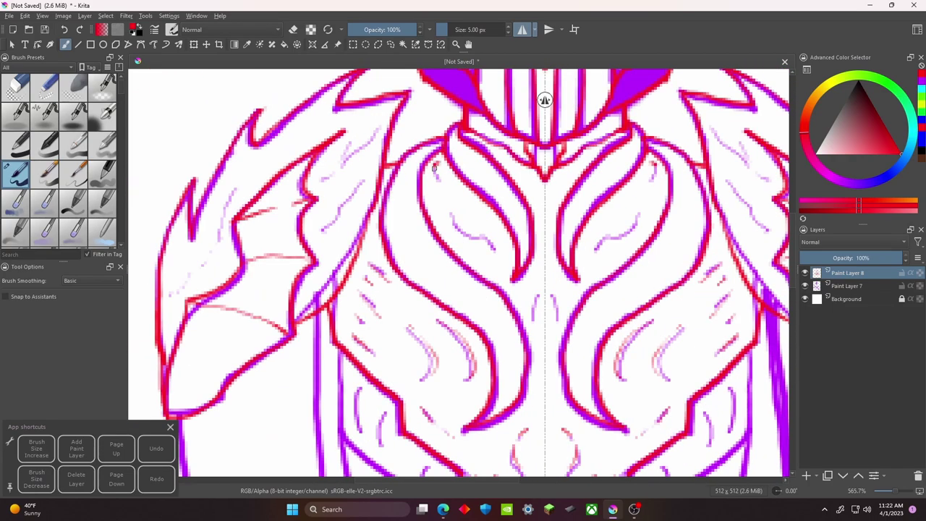
mouse_move(465, 235)
mouse_down()
mouse_move(482, 205)
mouse_move(434, 225)
mouse_move(463, 135)
mouse_up()
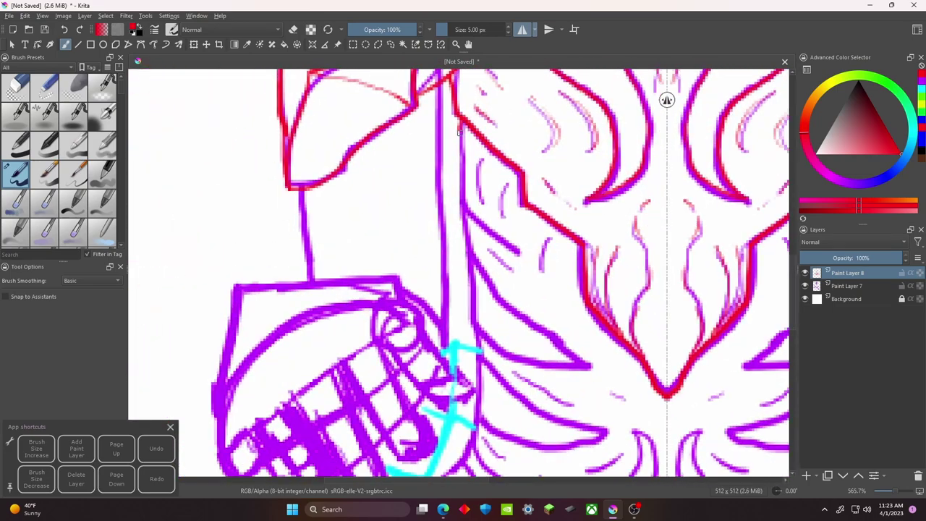
- Trace the upper side edge of the torso and the topmost pointed rib plate beside the breastplate in red
drag(493, 235, 387, 210)
scroll(382, 210, down, 1)
scroll(405, 217, up, 1)
scroll(434, 226, down, 1)
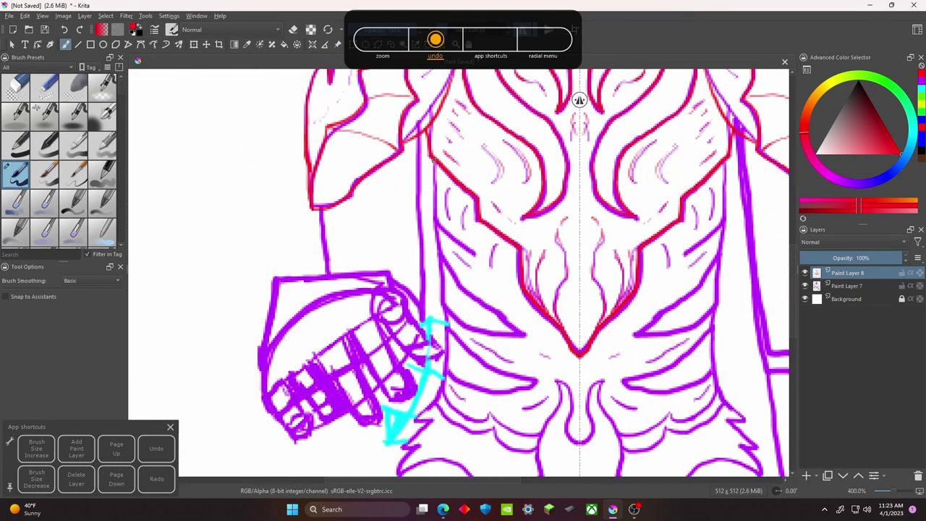
scroll(457, 233, up, 1)
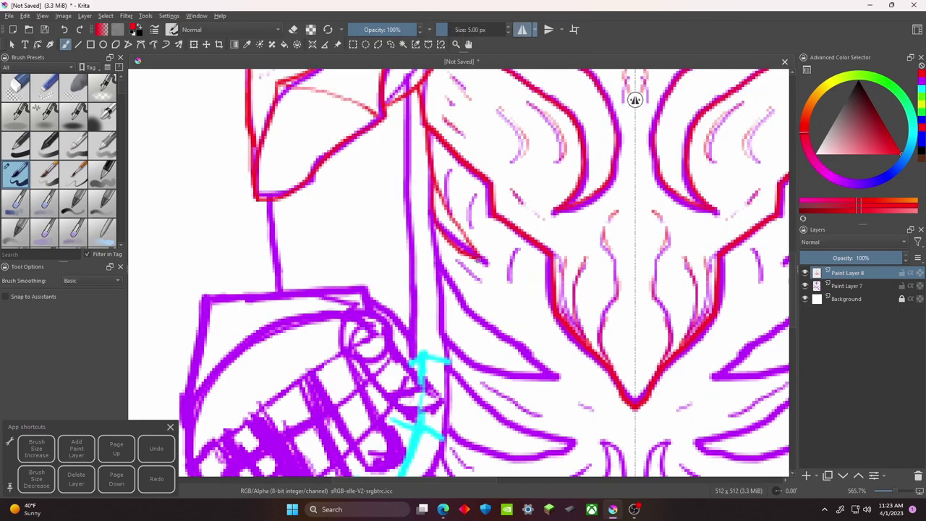
- Trace the lower pointed rib plates of the abdomen and the torso's side contour down toward the waist in red
drag(536, 301, 523, 258)
drag(441, 260, 494, 199)
drag(600, 261, 560, 251)
key(ctrl+z)
mouse_move(477, 217)
mouse_down()
mouse_move(466, 177)
mouse_move(462, 208)
mouse_up()
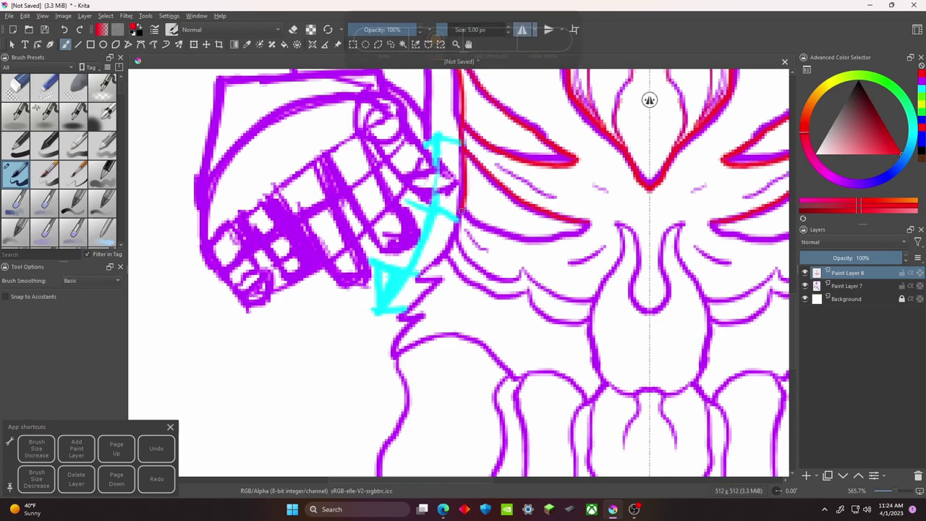
- Trace the jagged hip fringe and the scalloped upper edge of the skirt in red
mouse_move(578, 228)
mouse_down()
mouse_move(619, 146)
mouse_move(627, 173)
mouse_up()
drag(507, 178, 478, 214)
mouse_move(462, 289)
mouse_down()
mouse_move(513, 224)
mouse_move(416, 256)
mouse_up()
key(e)
mouse_move(511, 241)
mouse_down()
mouse_move(444, 237)
mouse_move(526, 237)
mouse_move(564, 262)
mouse_up()
drag(506, 290, 378, 293)
drag(442, 278, 483, 272)
- Trace the hooked folds under the waist ornament and the curved inner edges of the central skirt opening in red
mouse_move(463, 290)
mouse_down()
mouse_move(457, 217)
mouse_move(454, 255)
mouse_move(486, 225)
mouse_up()
drag(470, 350, 464, 396)
mouse_move(490, 240)
mouse_down()
mouse_move(489, 196)
mouse_move(463, 260)
mouse_up()
drag(535, 253, 547, 313)
drag(485, 306, 469, 356)
drag(463, 238, 500, 329)
drag(496, 169, 478, 237)
key(ctrl+z)
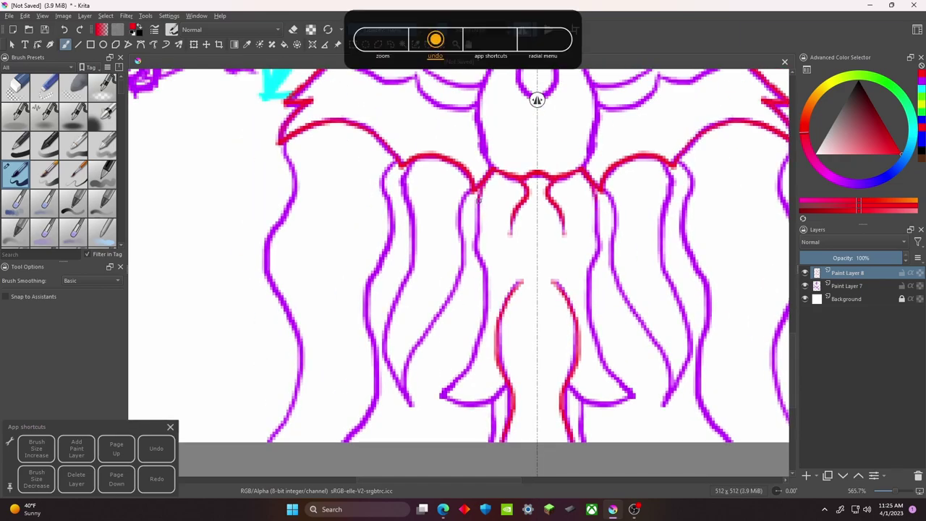
- Trace the flared central skirt flap and the pointed wavy strip beside it in red
drag(477, 194, 469, 353)
drag(410, 161, 485, 200)
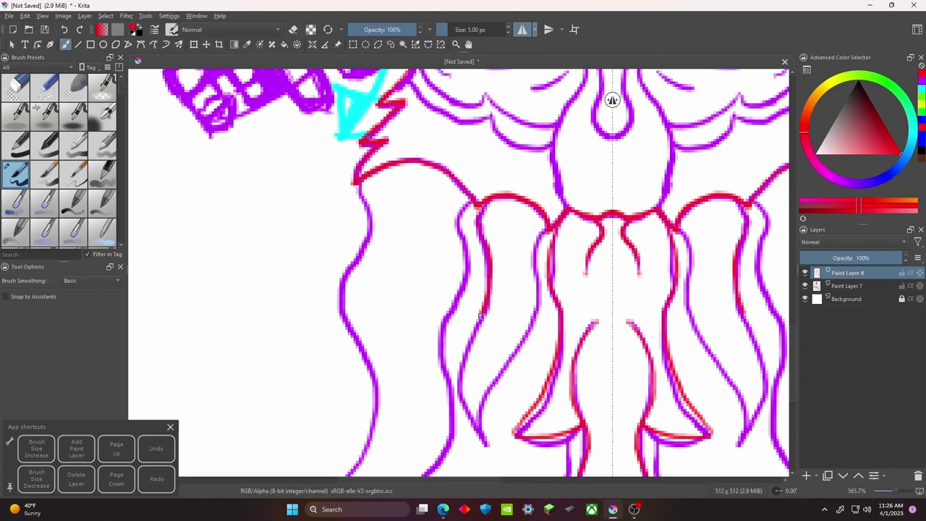
drag(483, 307, 481, 445)
mouse_move(553, 223)
mouse_down()
mouse_move(495, 395)
mouse_move(489, 444)
mouse_up()
drag(492, 406, 600, 361)
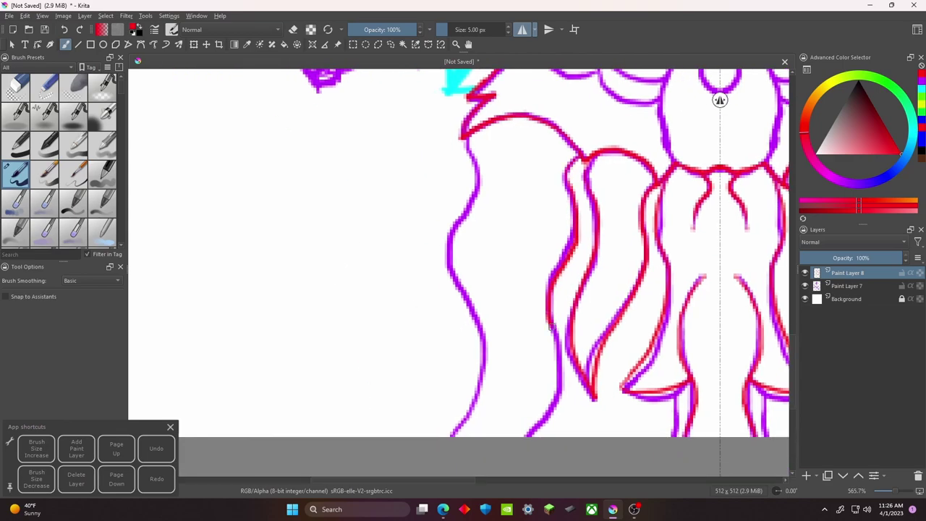
- Trace the wavy edges of the outer skirt panel down to the canvas edge in red
drag(547, 320, 536, 437)
drag(463, 137, 494, 150)
drag(504, 217, 301, 347)
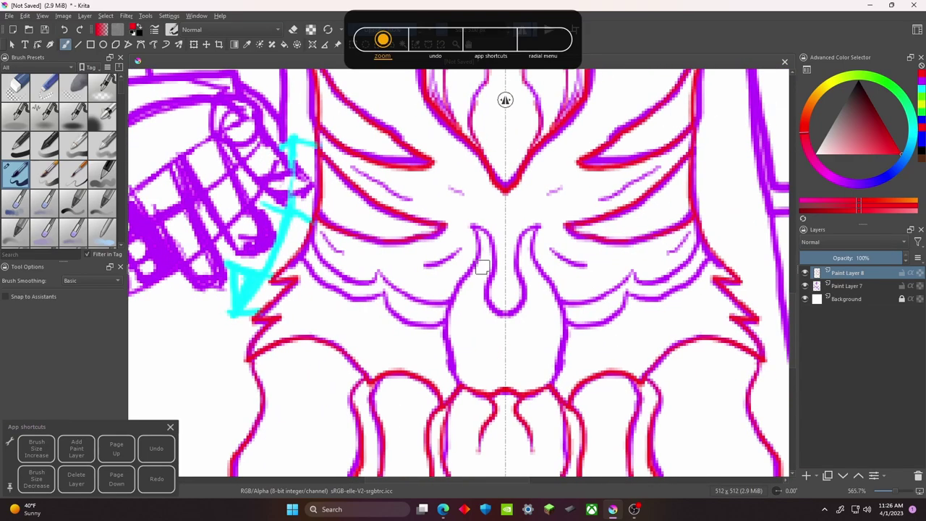
- Draw the rounded outer outline of the waist ornament with its small side spikes and curved horns in red
scroll(557, 289, up, 1)
drag(472, 295, 483, 391)
mouse_move(506, 217)
mouse_down()
mouse_move(490, 239)
mouse_move(506, 311)
mouse_up()
drag(525, 250, 536, 332)
mouse_move(536, 289)
mouse_down()
mouse_move(519, 257)
mouse_move(475, 299)
mouse_move(453, 301)
mouse_up()
drag(470, 224, 476, 311)
drag(492, 260, 491, 310)
drag(468, 304, 481, 210)
- Undo the last ornament strokes and redraw its inner rounded loops, central spike and center lines in red
mouse_move(511, 296)
mouse_down()
mouse_move(442, 246)
mouse_move(481, 289)
mouse_up()
drag(484, 254, 466, 196)
key(ctrl+z)
key(ctrl+z)
key(ctrl+z)
key(ctrl+z)
mouse_move(511, 228)
mouse_down()
mouse_move(500, 335)
mouse_move(441, 264)
mouse_move(483, 287)
mouse_up()
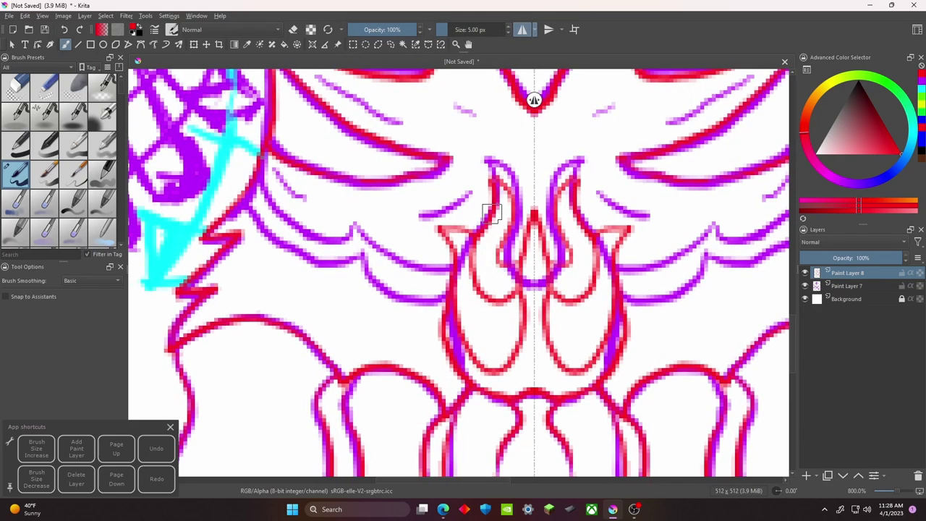
scroll(499, 296, up, 5)
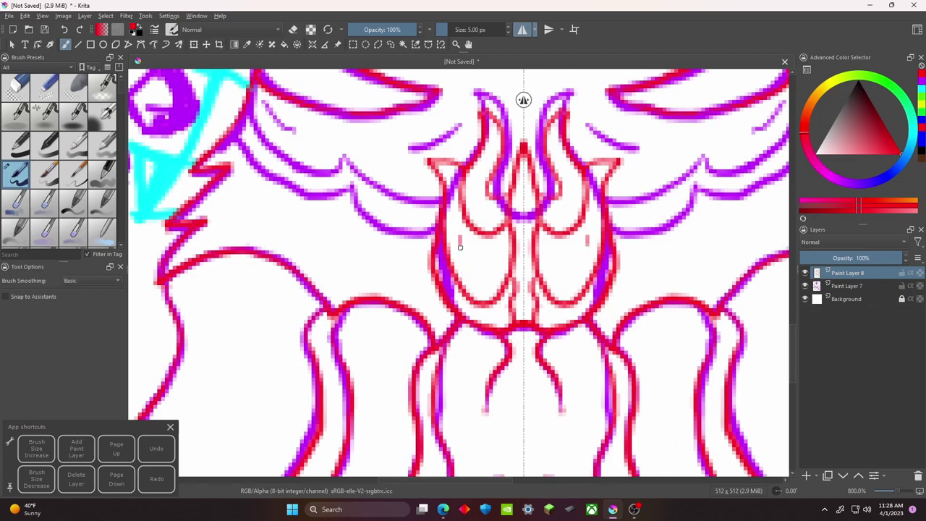
- Trace the two layered scalloped lines running from the waist ornament to the hips in red
scroll(459, 217, right, 8)
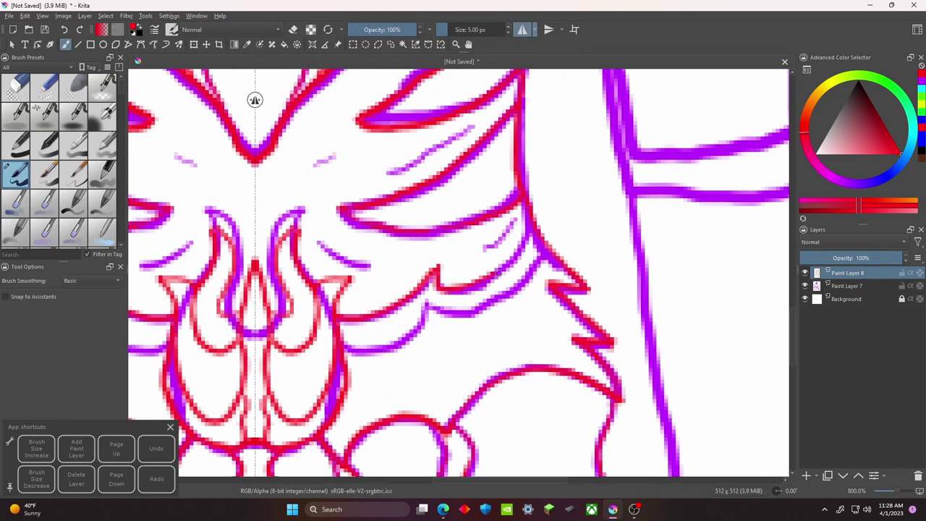
scroll(489, 278, down, 3)
scroll(478, 261, left, 4)
scroll(462, 239, right, 4)
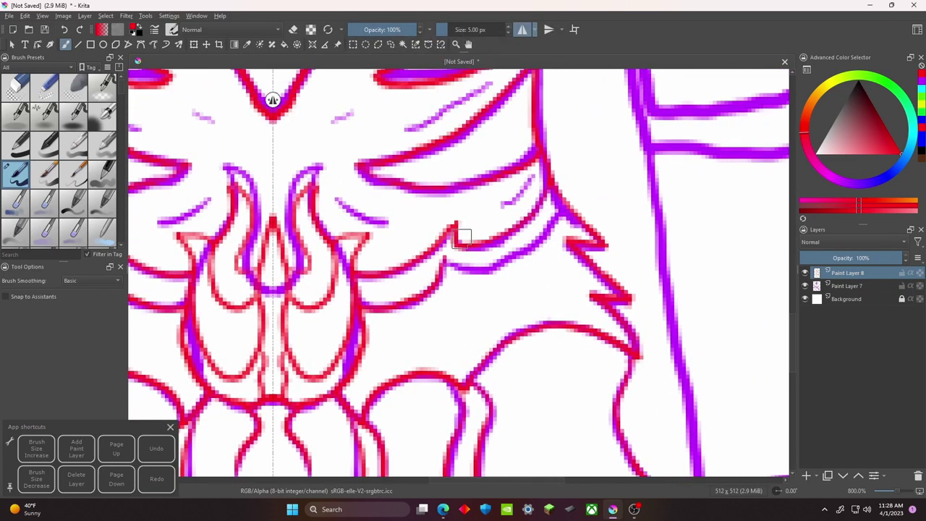
scroll(459, 274, down, 5)
scroll(354, 262, up, 5)
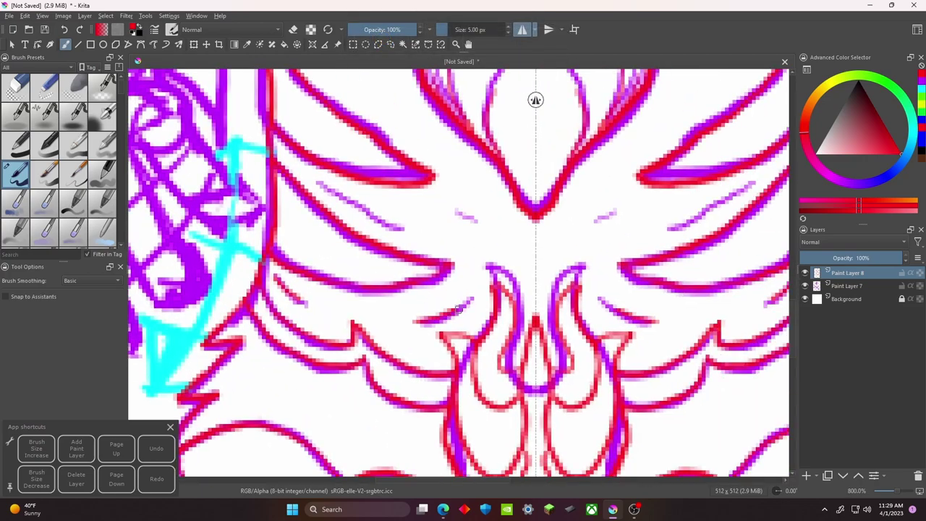
- Trace the short accent strokes between the rib plates and along the torso's side in red
scroll(354, 262, up, 7)
scroll(440, 217, left, 3)
scroll(399, 252, right, 4)
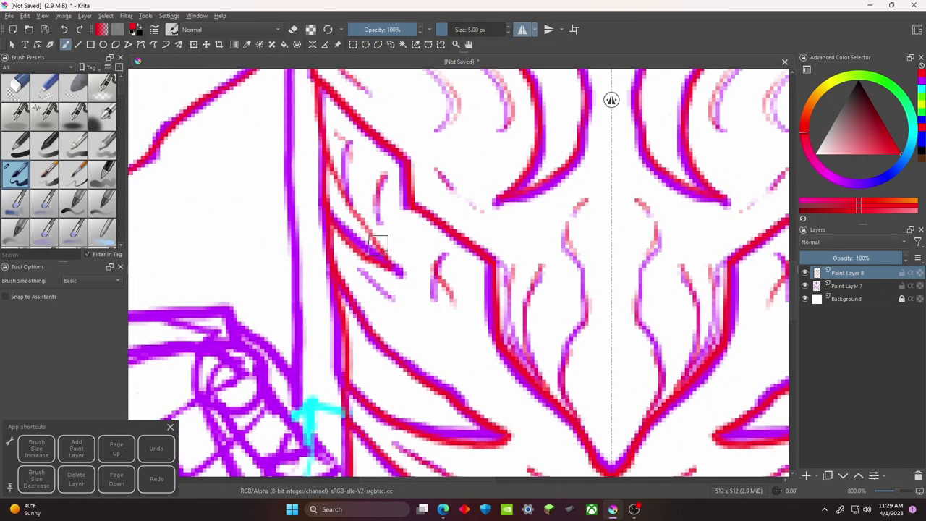
- Trace the short jagged accent strokes inside the spiked shoulder armor in red
scroll(434, 274, up, 6)
scroll(434, 275, left, 6)
scroll(378, 294, right, 2)
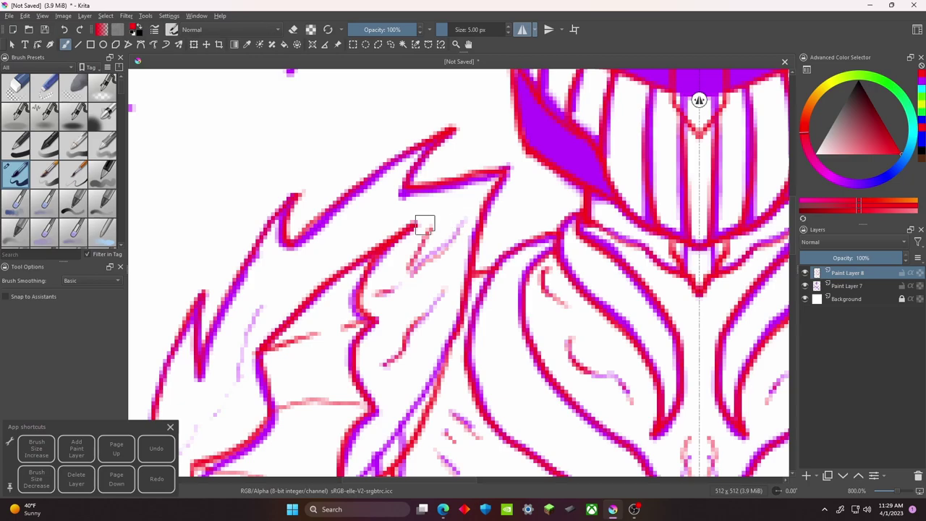
scroll(457, 217, down, 3)
scroll(348, 318, left, 4)
scroll(434, 186, down, 3)
- Turn off horizontal mirroring and trace the hanging upper arm in red, ending in a pointed elbow plate
scroll(537, 205, up, 2)
scroll(196, 97, left, 2)
scroll(477, 231, down, 5)
scroll(477, 232, right, 2)
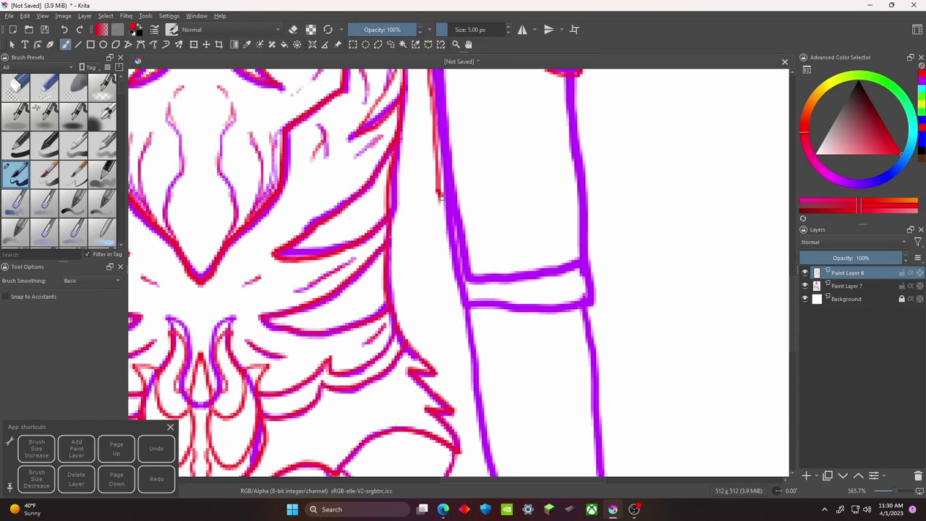
scroll(438, 193, down, 3)
scroll(438, 192, down, 1)
scroll(441, 139, up, 1)
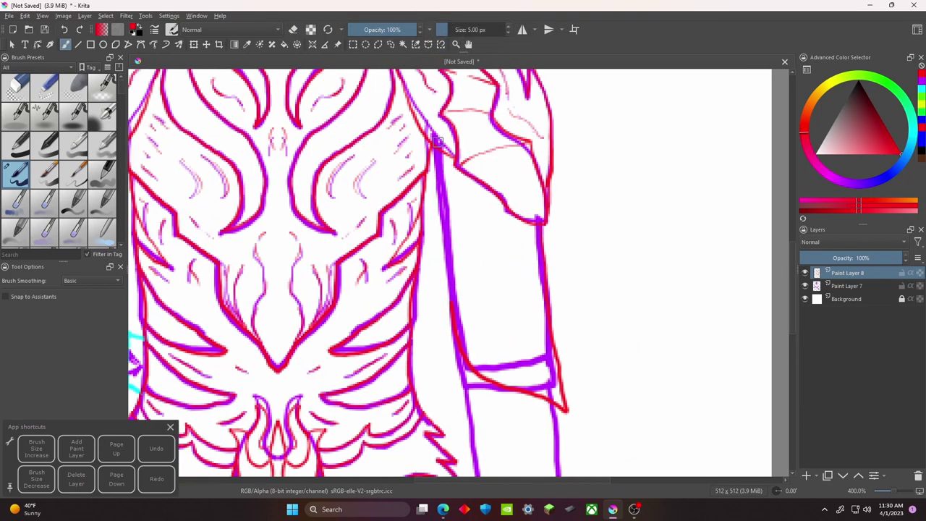
scroll(440, 137, down, 5)
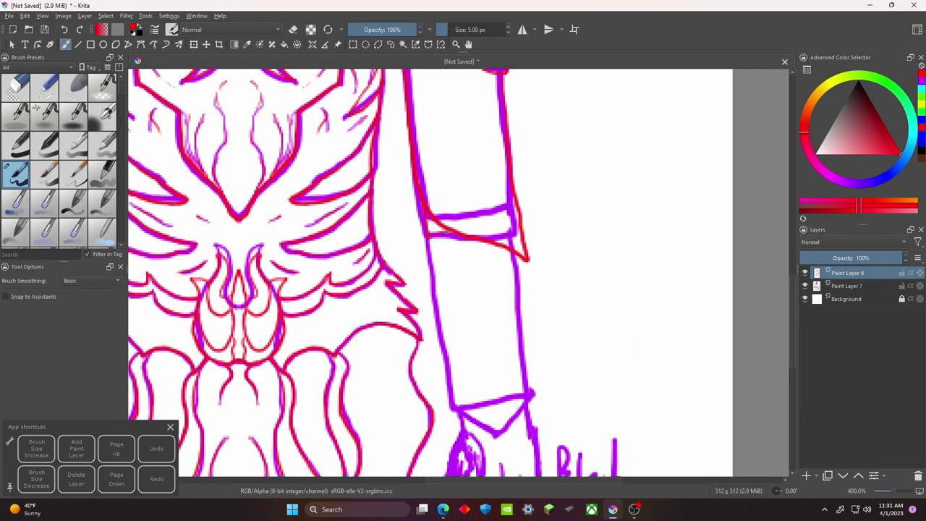
- Trace the forearm guard's outer edge and its curved lower rim on the hanging arm in red
drag(530, 394, 520, 304)
scroll(520, 303, down, 1)
scroll(520, 304, right, 1)
drag(496, 221, 513, 402)
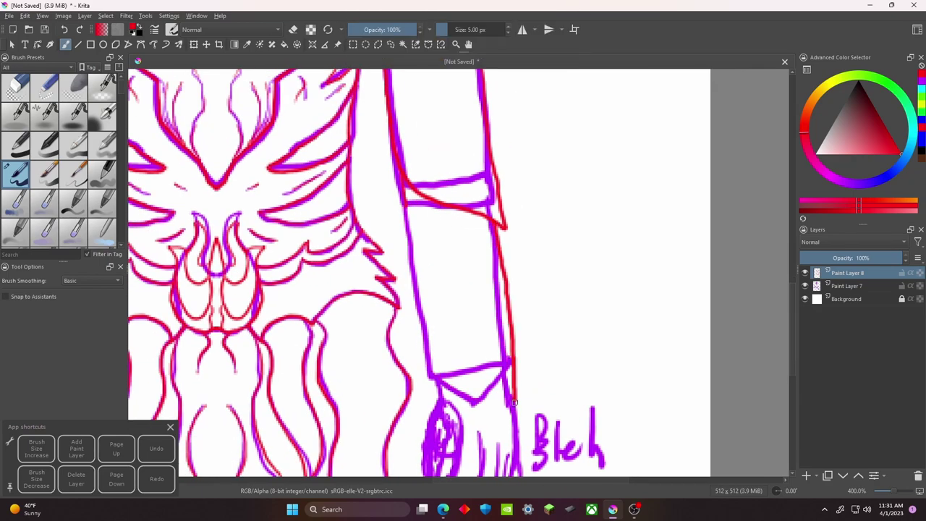
scroll(431, 283, down, 5)
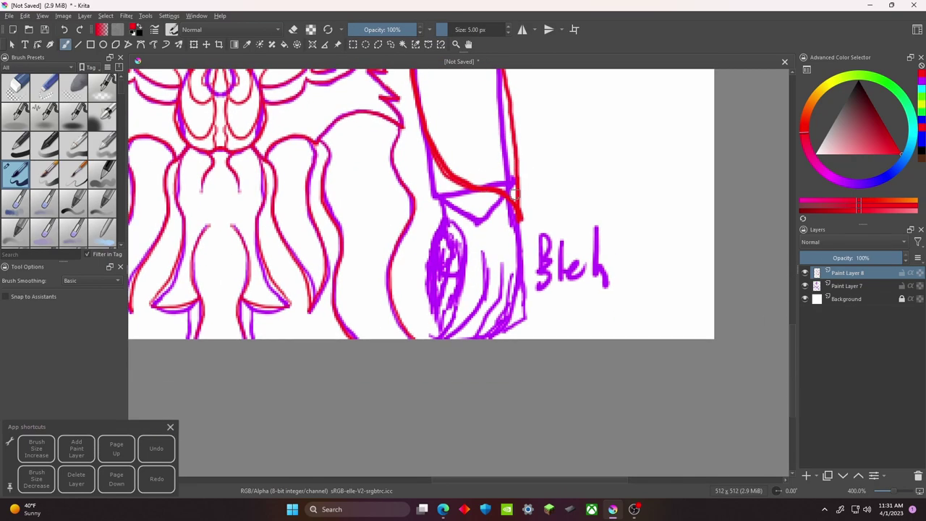
scroll(508, 224, left, 2)
- Trace the hanging hand's outer outline, rounded thumb and first finger lines below the forearm guard in red
drag(485, 209, 510, 250)
scroll(492, 239, down, 2)
scroll(449, 239, right, 1)
drag(502, 190, 501, 253)
drag(445, 259, 474, 274)
drag(499, 195, 489, 249)
drag(499, 246, 460, 277)
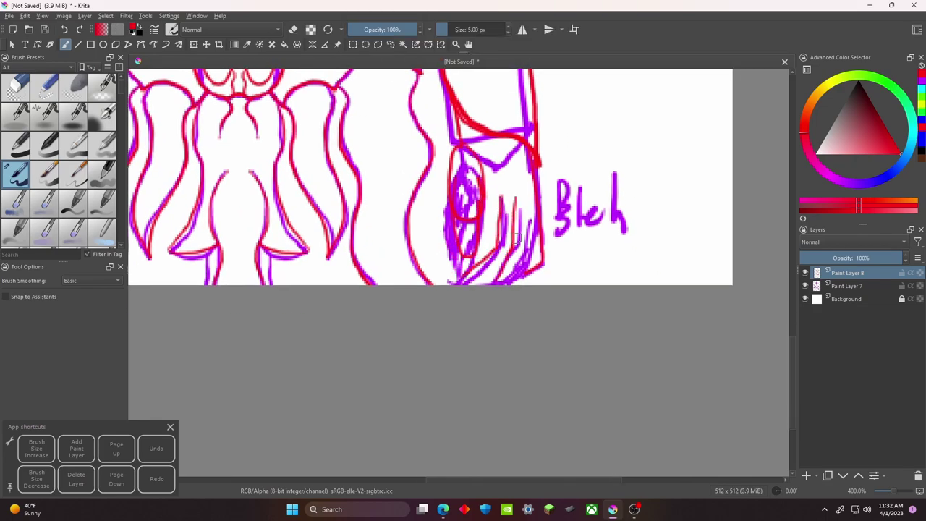
- Rework the finger lines of the hanging hand and close its lower edge in red
scroll(490, 279, up, 1)
scroll(496, 264, down, 1)
scroll(496, 265, left, 3)
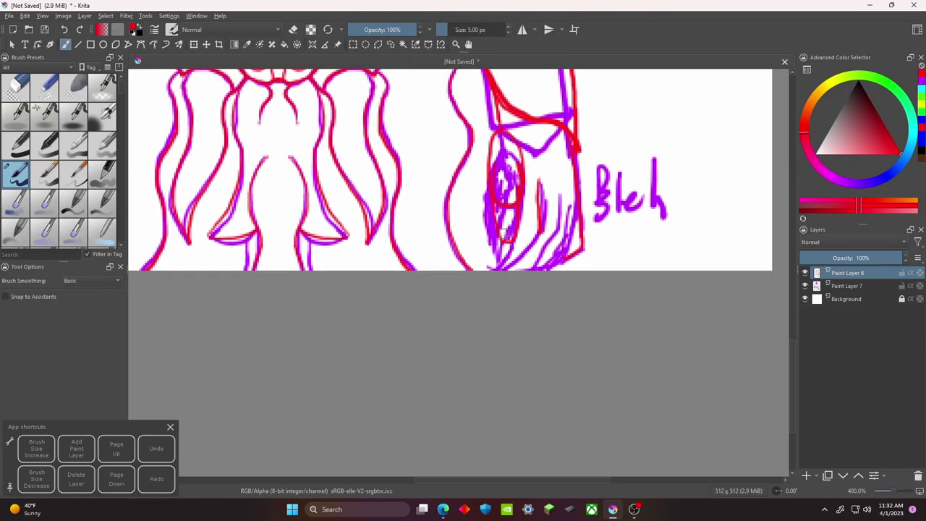
scroll(486, 228, down, 2)
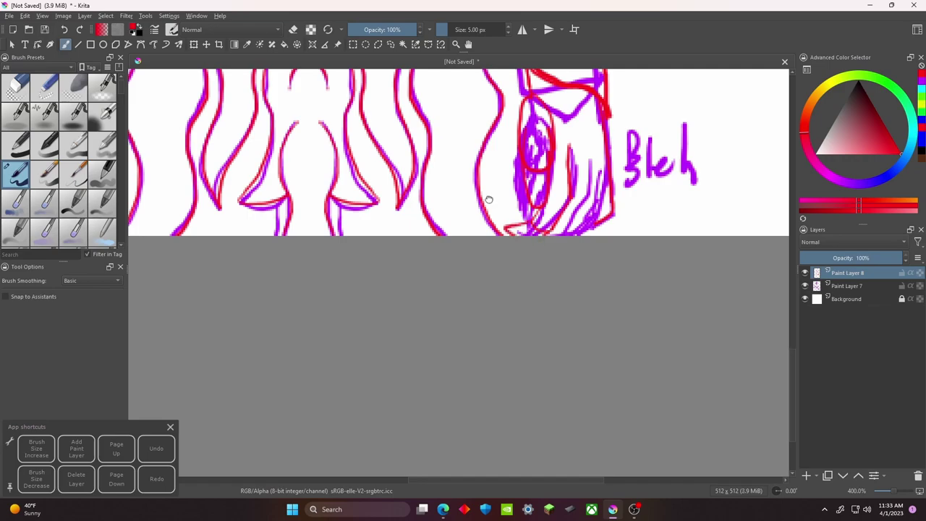
scroll(459, 166, up, 1)
scroll(459, 167, right, 5)
key(e)
scroll(459, 275, down, 1)
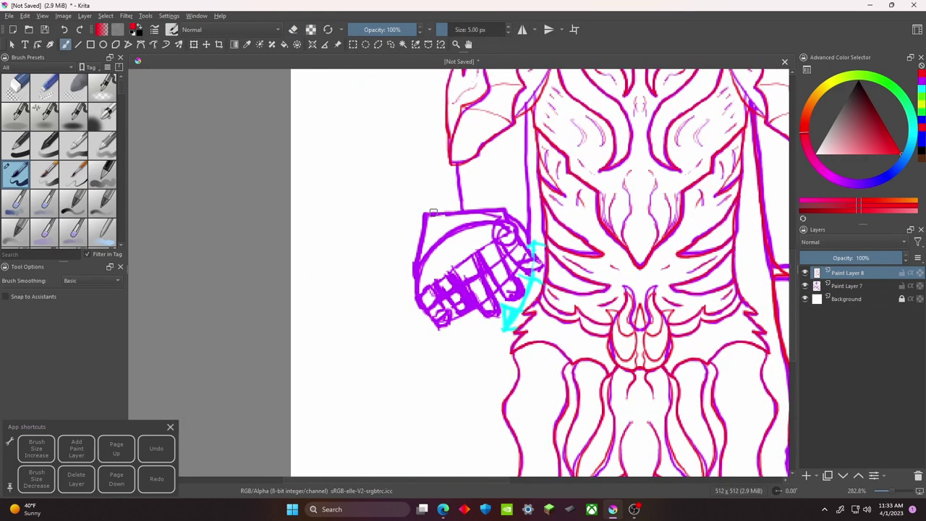
- Trace the rounded outlines of the two outermost fingers of the clenched hand in red
key(e)
scroll(463, 274, up, 3)
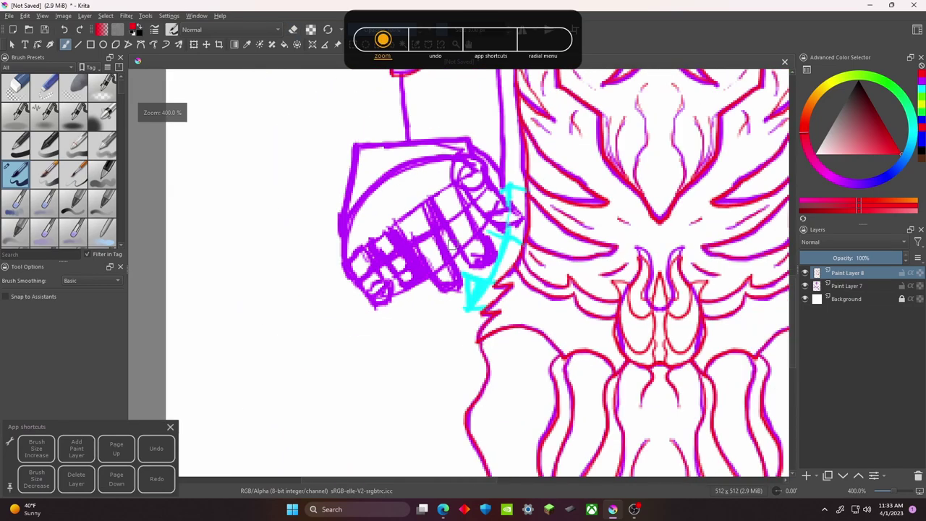
drag(366, 259, 467, 343)
drag(467, 296, 360, 235)
mouse_move(476, 277)
mouse_down()
mouse_move(423, 286)
mouse_move(470, 325)
mouse_up()
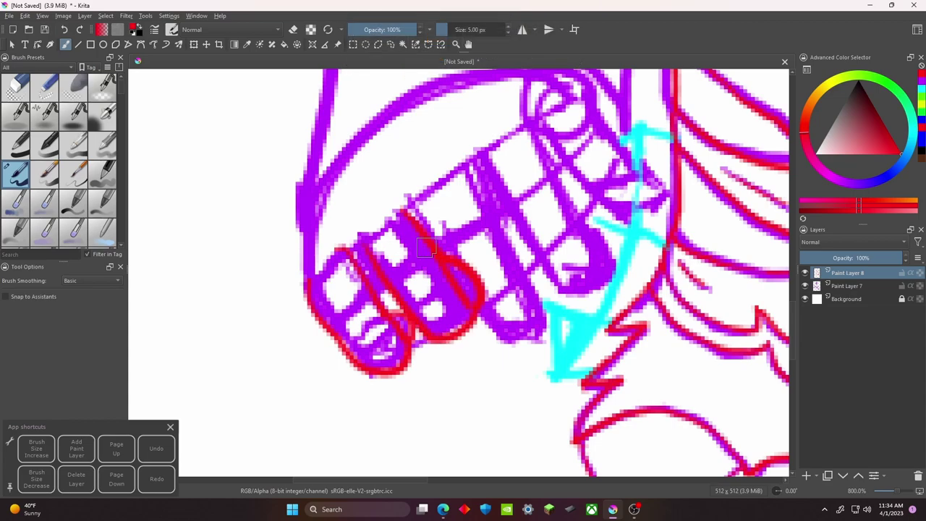
- Trace the remaining two fingers of the clenched hand and the knuckle lines across the fingers in red
drag(354, 284, 365, 302)
drag(425, 187, 479, 308)
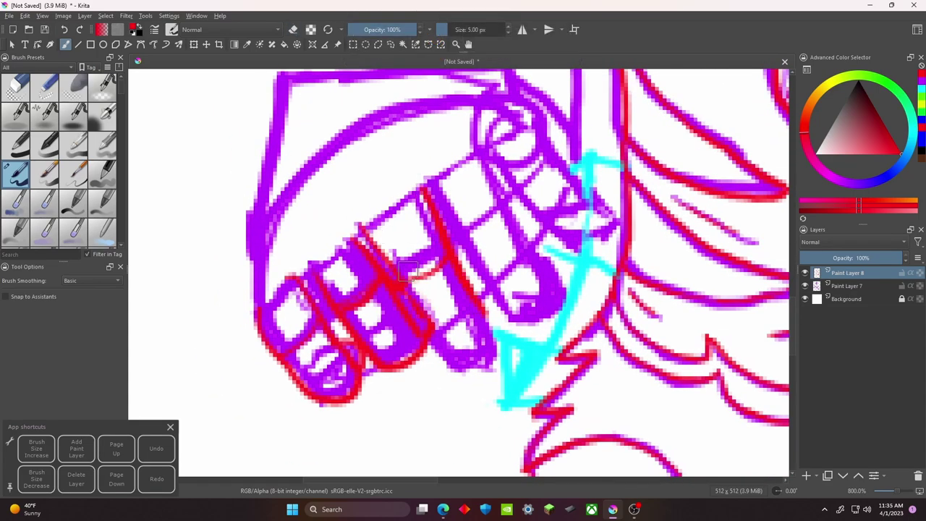
drag(442, 339, 341, 403)
mouse_move(456, 371)
mouse_down()
mouse_move(462, 212)
mouse_move(484, 204)
mouse_up()
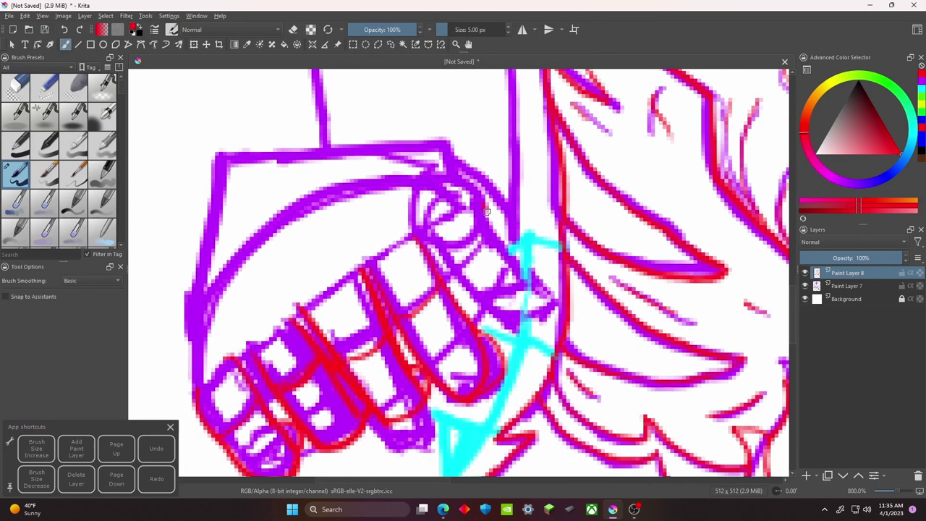
- Try to trace the pointed thumb of the clenched hand in red
drag(507, 317, 552, 357)
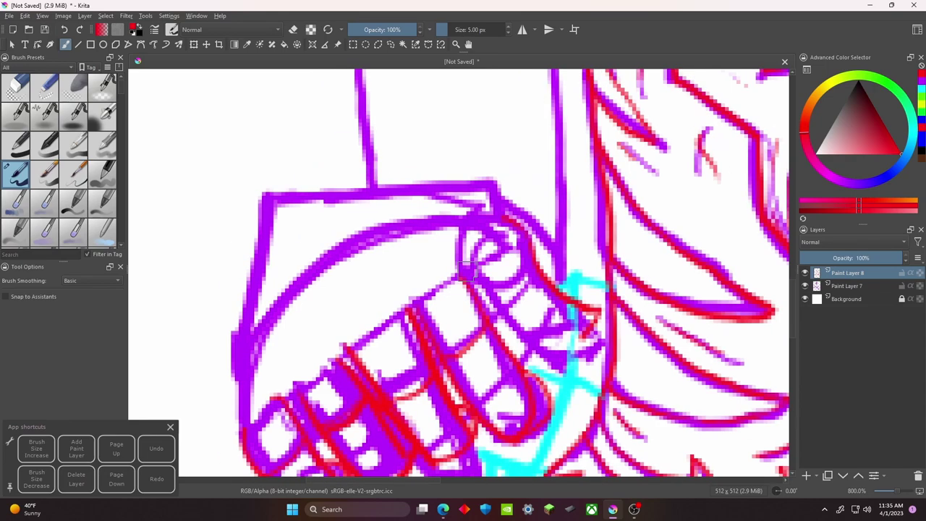
drag(451, 292, 478, 241)
scroll(520, 289, down, 1)
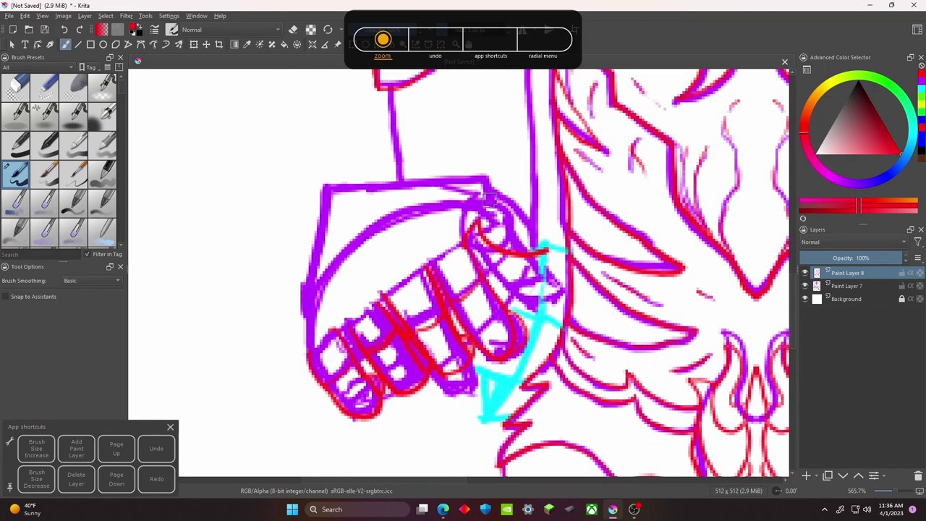
- Handwrite the note "Hands Suck.." in red on the blank canvas beside the clenched hand
drag(250, 311, 344, 340)
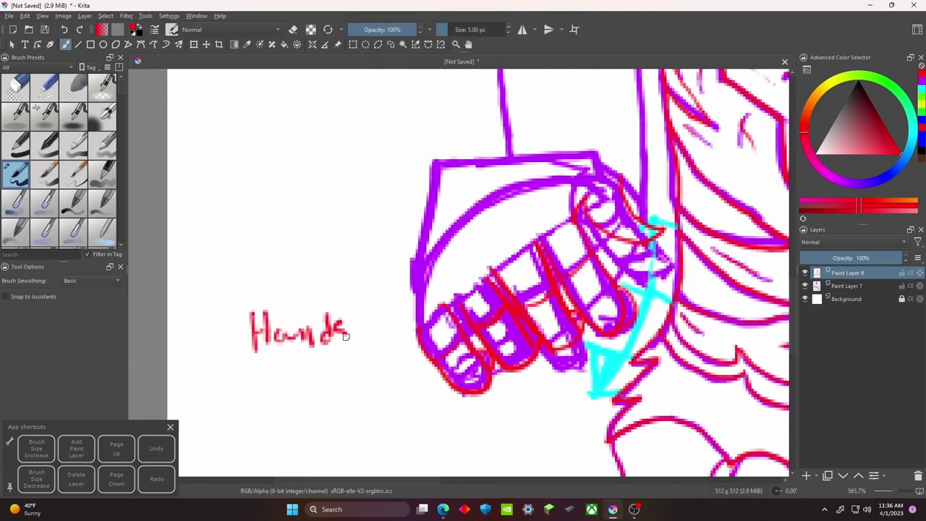
drag(246, 362, 279, 398)
drag(295, 372, 342, 375)
- Erase the red thumb lines of the clenched hand with a 13 px eraser
mouse_move(406, 389)
mouse_down()
mouse_move(263, 339)
mouse_move(172, 467)
mouse_up()
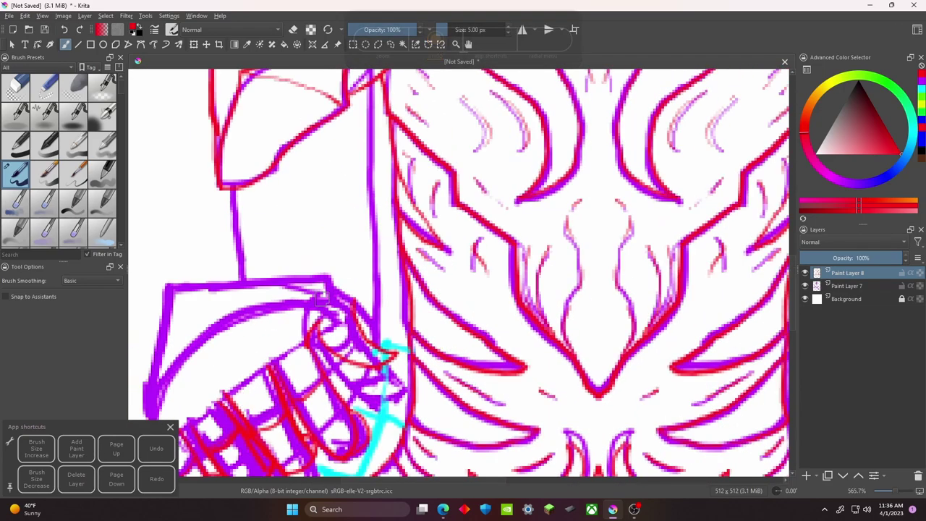
click(23, 92)
drag(364, 286, 419, 315)
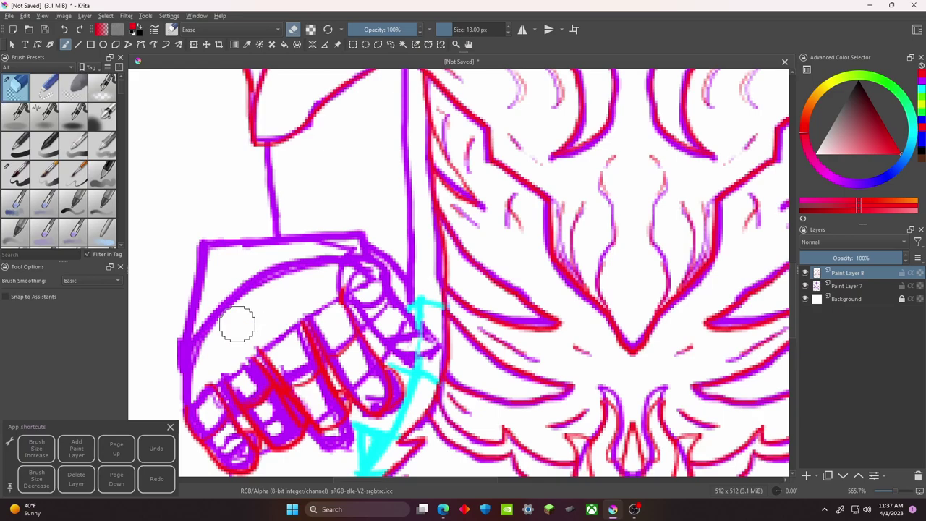
- Redraw the clenched hand's thumb with the 5 px brush and trace the back of the hand and wrist cuff in red
click(16, 173)
drag(347, 310, 427, 246)
key(e)
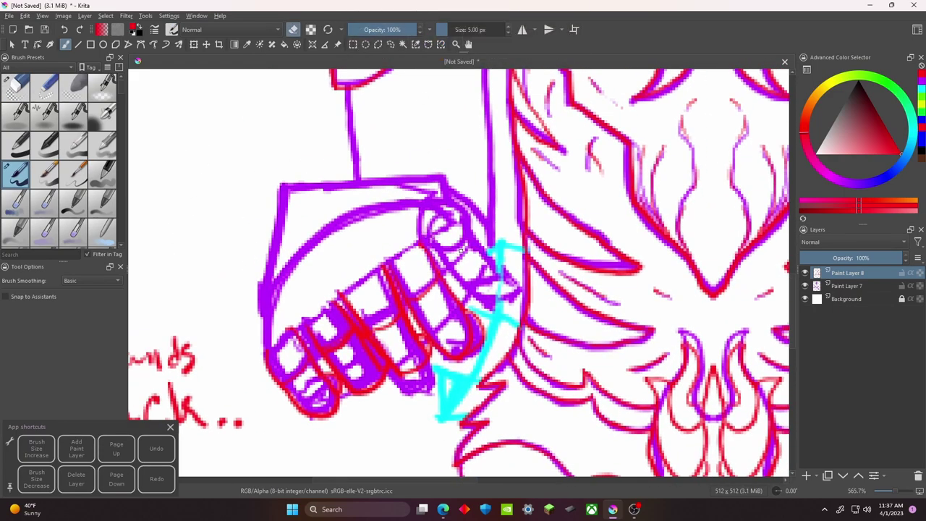
drag(479, 231, 579, 262)
drag(543, 237, 434, 273)
- Hide the purple sketch on Paint Layer 7 and show the whole red line art
key(minus)
key(minus)
key(minus)
key(minus)
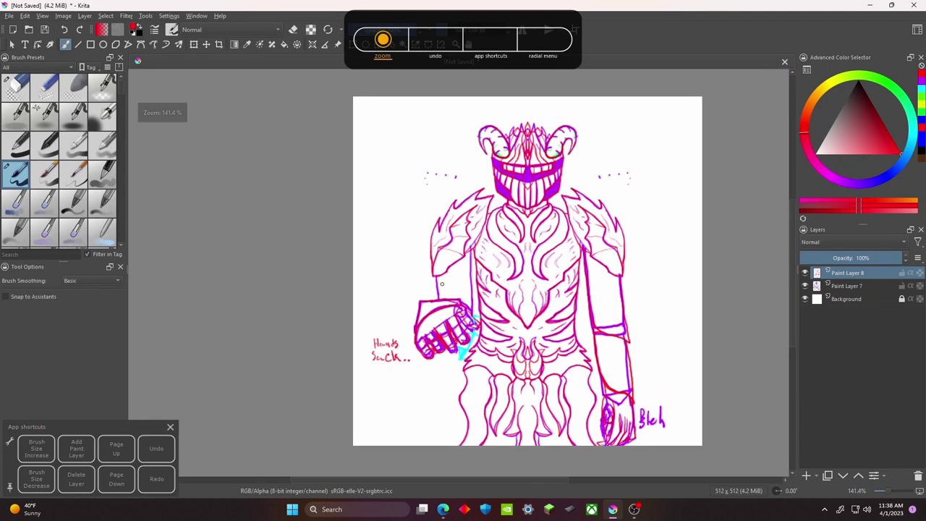
click(804, 286)
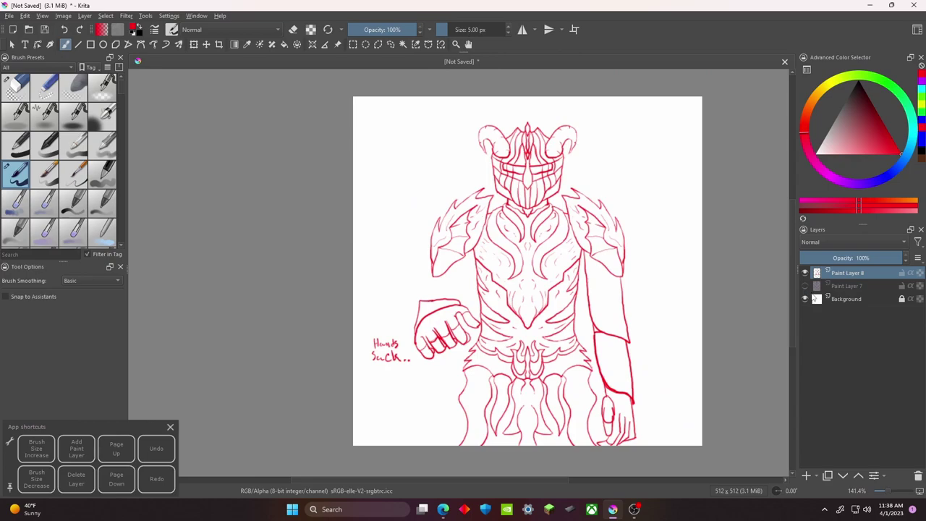
- Show the purple sketch on Paint Layer 7 again and trace the upper arm above the clenched hand in red
click(805, 286)
key(plus)
key(plus)
key(plus)
key(ctrl+z)
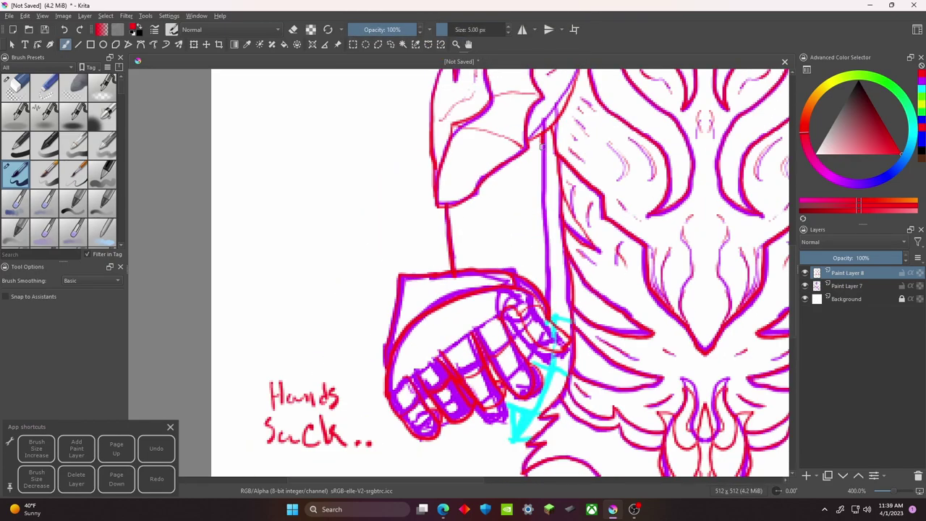
scroll(499, 271, down, 2)
scroll(499, 271, up, 2)
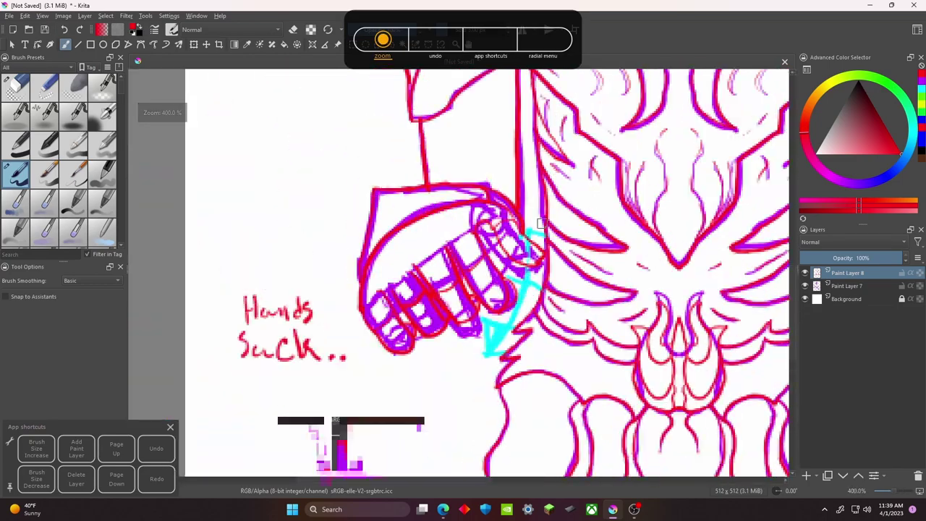
scroll(523, 135, up, 1)
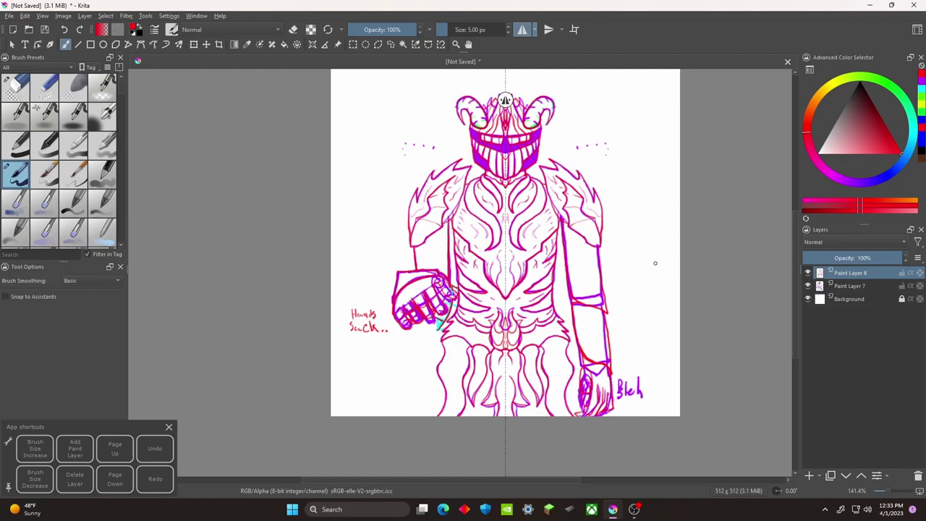
- Delete the purple sketch layer, add a new paint layer, and ink the helmet's central crest in black with a mirrored 3 px brush
key(shift+Delete)
key(Insert)
drag(362, 137, 336, 192)
scroll(335, 192, up, 2)
scroll(336, 191, up, 3)
drag(469, 189, 475, 285)
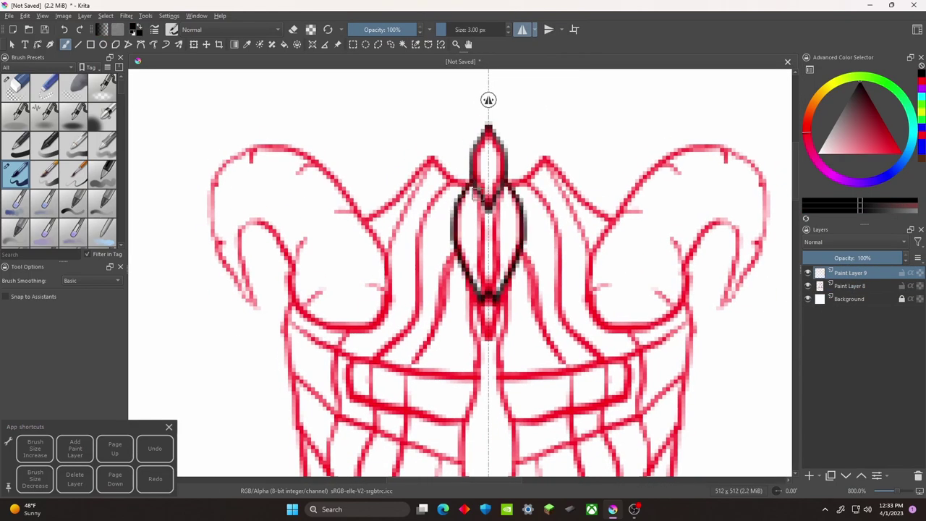
- Ink the crest's inner lines and the helmet's pointed peaks beside it in black
drag(477, 209, 477, 289)
drag(476, 266, 476, 198)
mouse_move(484, 234)
mouse_down()
mouse_move(484, 289)
mouse_move(578, 274)
mouse_up()
mouse_move(553, 161)
mouse_down()
mouse_move(459, 194)
mouse_move(498, 181)
mouse_up()
drag(519, 219, 523, 269)
- Ink both curled horns in black, including their inner curves and short ridge marks
scroll(596, 228, down, 1)
mouse_move(597, 230)
mouse_down()
mouse_move(528, 187)
mouse_move(524, 299)
mouse_up()
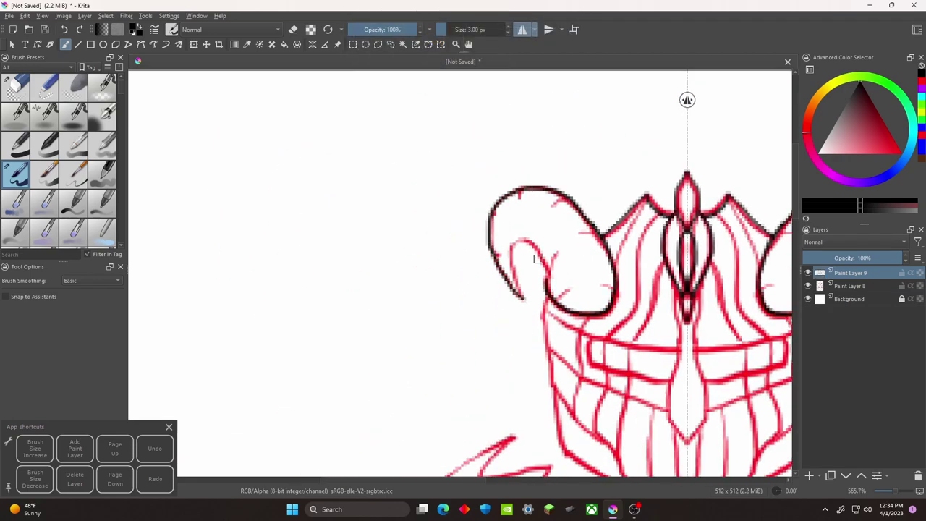
drag(552, 255, 555, 280)
drag(556, 281, 544, 290)
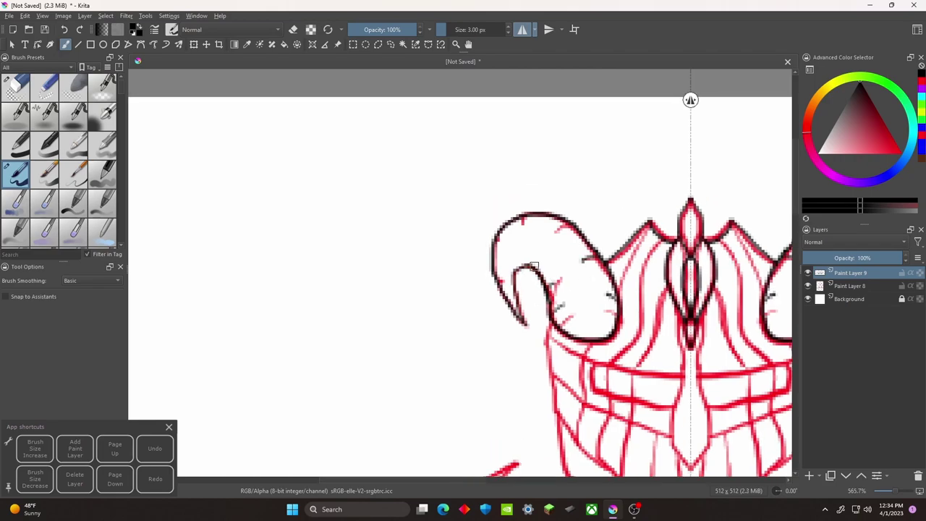
mouse_move(497, 241)
mouse_down()
mouse_move(511, 218)
mouse_move(384, 148)
mouse_move(399, 119)
mouse_move(362, 145)
mouse_up()
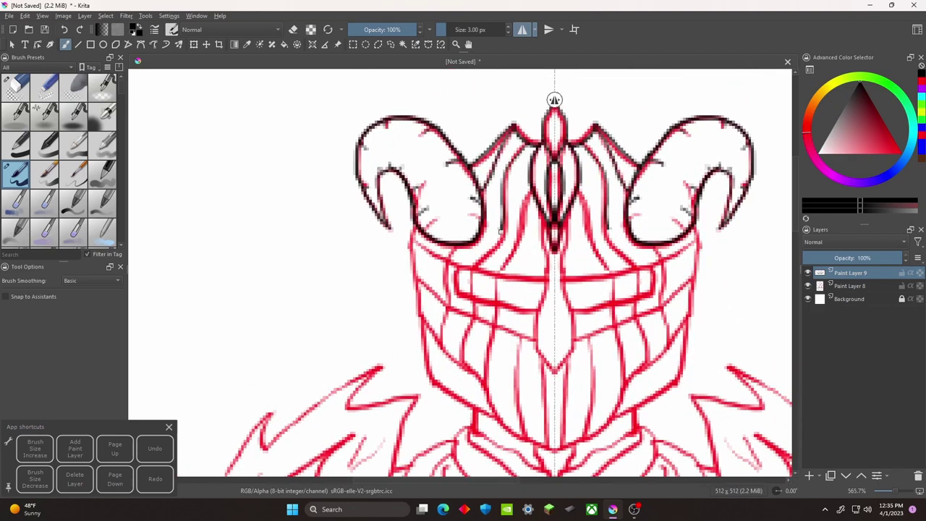
- Ink the helmet's upper ridges, brow line, eye slits and pointed nose guard in black
drag(539, 237, 510, 201)
drag(521, 334, 489, 319)
drag(499, 247, 610, 218)
drag(610, 219, 611, 209)
drag(510, 258, 551, 248)
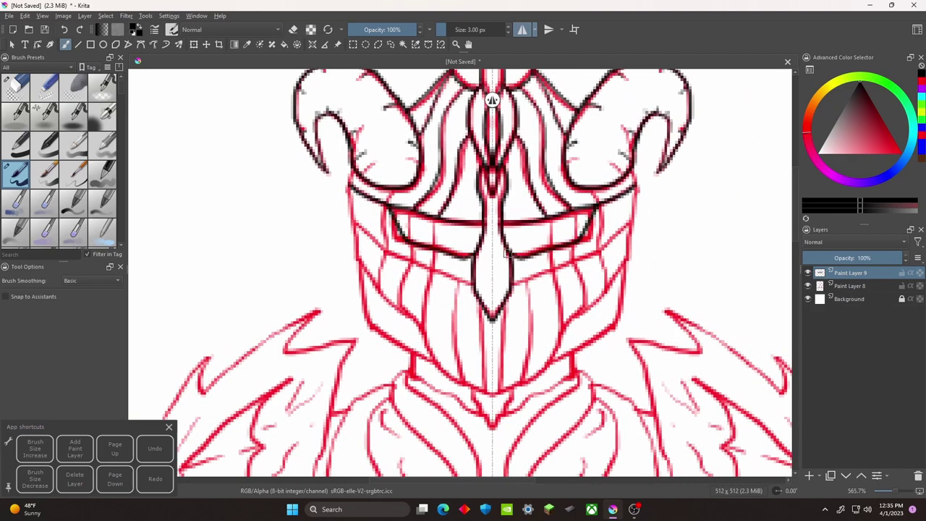
- Ink the helmet's side edges, cheek plates, jawline and vertical face bars in black
drag(574, 206, 573, 243)
drag(595, 198, 547, 242)
drag(568, 313, 571, 325)
drag(507, 253, 432, 257)
drag(452, 314, 391, 340)
drag(508, 224, 504, 298)
drag(506, 298, 594, 188)
mouse_move(565, 240)
mouse_down()
mouse_move(515, 305)
mouse_move(464, 343)
mouse_up()
drag(503, 308, 437, 322)
mouse_move(520, 225)
mouse_down()
mouse_move(515, 286)
mouse_move(444, 327)
mouse_up()
key(ctrl+z)
mouse_move(444, 327)
mouse_down()
mouse_move(571, 346)
mouse_move(560, 369)
mouse_up()
drag(560, 251, 561, 270)
drag(449, 267, 448, 291)
drag(448, 291, 467, 294)
drag(443, 265, 428, 317)
mouse_move(492, 290)
mouse_down()
mouse_move(417, 227)
mouse_move(410, 315)
mouse_up()
drag(415, 312, 424, 326)
scroll(432, 263, down, 3)
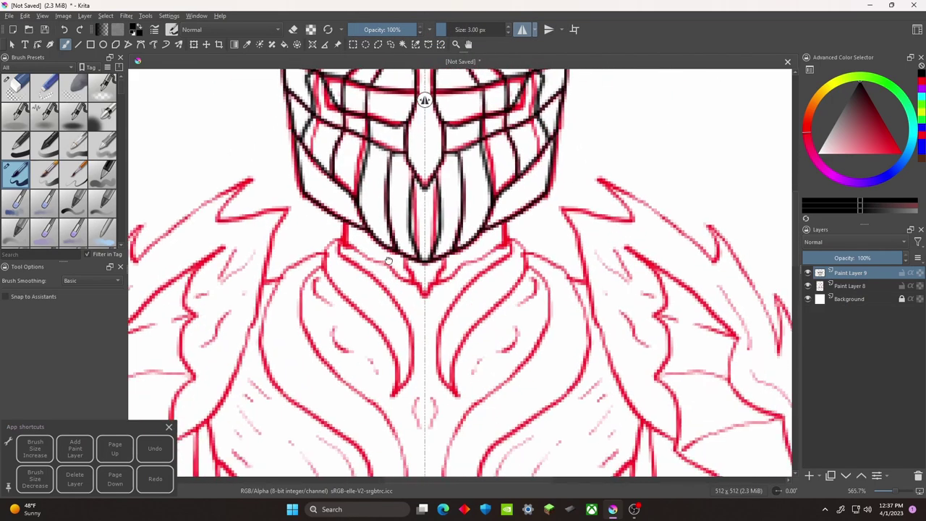
- Ink the neck, the curved flame shapes of the collar and the pointed throat piece in black
drag(518, 269, 479, 403)
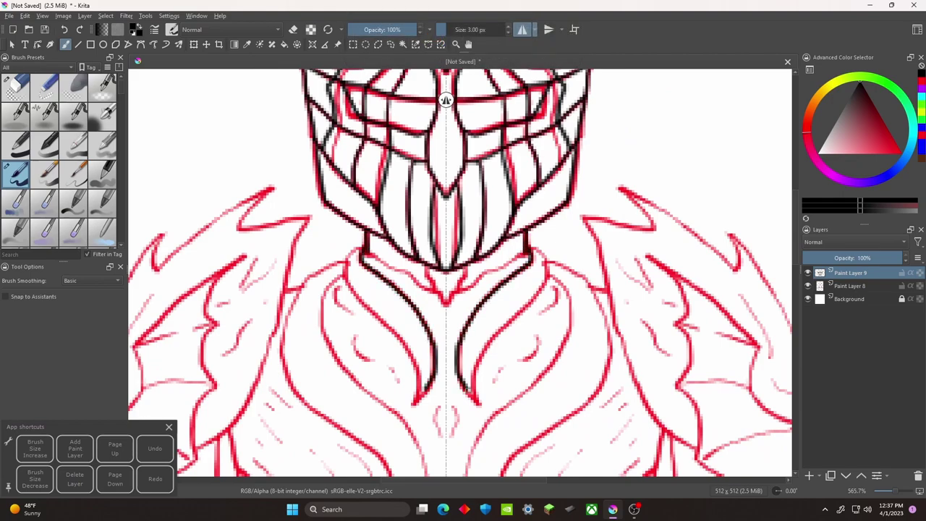
drag(531, 247, 468, 214)
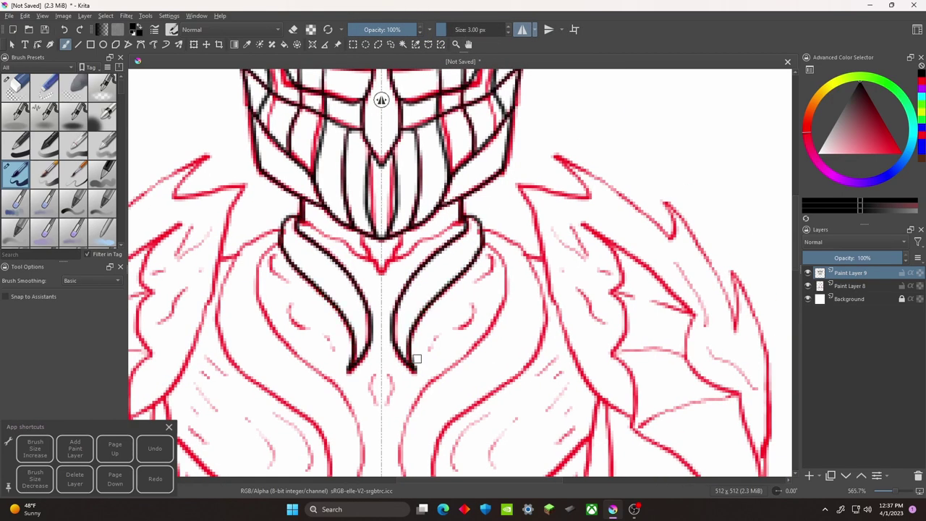
drag(373, 210, 419, 219)
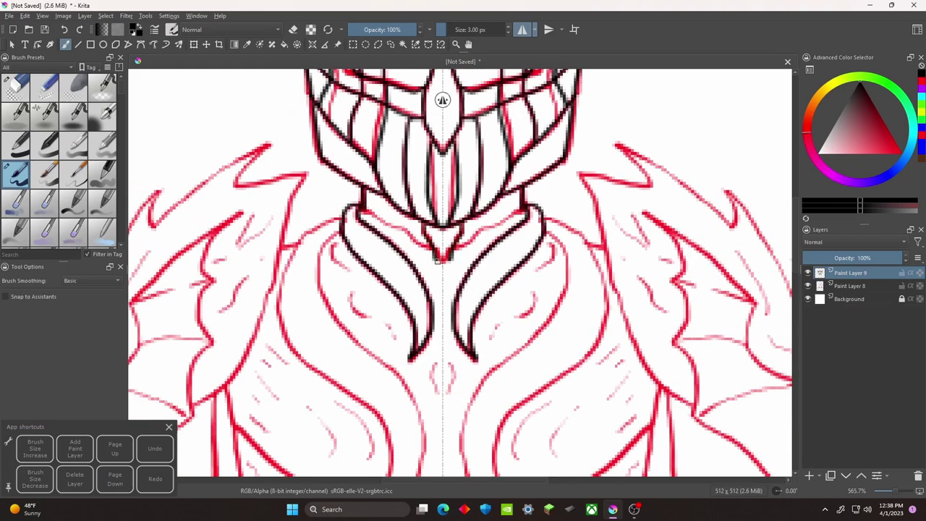
drag(488, 300, 686, 283)
- Ink the large mirrored curves of the chest plate in black over the red lines
mouse_move(539, 201)
mouse_down()
mouse_move(499, 228)
mouse_move(540, 364)
mouse_move(419, 233)
mouse_move(466, 340)
mouse_move(445, 358)
mouse_up()
drag(444, 358, 446, 371)
drag(398, 86, 425, 149)
key(ctrl+z)
mouse_move(394, 106)
mouse_down()
mouse_move(473, 241)
mouse_move(483, 340)
mouse_move(446, 370)
mouse_up()
mouse_move(390, 76)
mouse_down()
mouse_move(513, 139)
mouse_move(534, 136)
mouse_up()
drag(481, 304, 424, 218)
- Ink the shoulder armor in black, including its inner edge, webbed membrane and outer spikes
drag(533, 174, 517, 239)
mouse_move(541, 237)
mouse_down()
mouse_move(519, 307)
mouse_move(478, 299)
mouse_up()
drag(474, 231, 548, 180)
mouse_move(541, 148)
mouse_down()
mouse_move(470, 260)
mouse_move(423, 292)
mouse_up()
mouse_move(424, 293)
mouse_down()
mouse_move(372, 248)
mouse_move(471, 274)
mouse_up()
mouse_move(425, 212)
mouse_down()
mouse_move(499, 200)
mouse_move(476, 240)
mouse_move(483, 187)
mouse_up()
drag(393, 242, 454, 289)
mouse_move(394, 267)
mouse_down()
mouse_move(391, 337)
mouse_move(407, 245)
mouse_move(334, 341)
mouse_up()
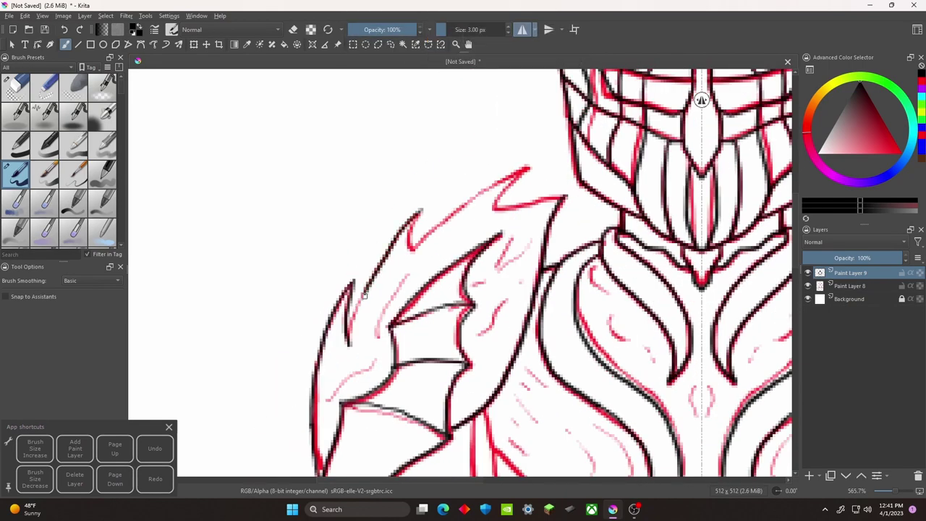
drag(418, 236, 376, 246)
mouse_move(375, 277)
mouse_down()
mouse_move(480, 198)
mouse_move(411, 210)
mouse_up()
mouse_move(363, 306)
mouse_down()
mouse_move(450, 165)
mouse_move(479, 203)
mouse_up()
drag(479, 203, 569, 145)
- Ink the stepped edges of the abdomen plate in black from the chest down toward the central point
drag(434, 217, 445, 218)
mouse_move(396, 210)
mouse_down()
mouse_move(431, 242)
mouse_move(392, 209)
mouse_up()
mouse_move(398, 188)
mouse_down()
mouse_move(443, 243)
mouse_move(333, 209)
mouse_up()
drag(463, 258, 391, 246)
mouse_move(402, 195)
mouse_down()
mouse_move(423, 243)
mouse_move(472, 278)
mouse_up()
drag(448, 239, 419, 239)
drag(434, 200, 447, 274)
drag(477, 246, 408, 245)
drag(448, 304, 405, 325)
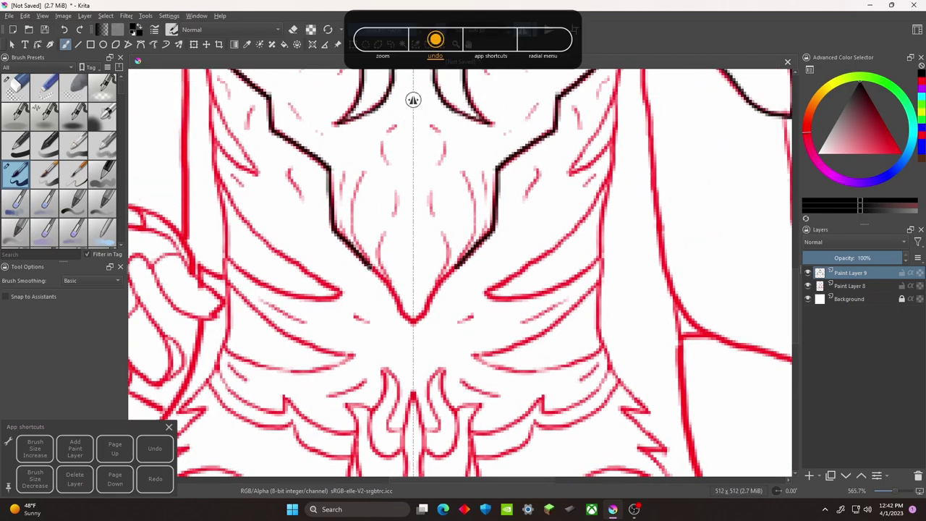
- Ink the abdomen plate's V-shaped tip and the pointed rib blades on both sides in black
drag(405, 220, 296, 340)
drag(509, 255, 512, 213)
mouse_move(499, 308)
mouse_down()
mouse_move(522, 210)
mouse_move(398, 321)
mouse_up()
key(ctrl+z)
mouse_move(527, 194)
mouse_down()
mouse_move(433, 303)
mouse_move(402, 318)
mouse_up()
mouse_move(409, 321)
mouse_down()
mouse_move(499, 295)
mouse_move(496, 196)
mouse_up()
key(ctrl+z)
mouse_move(571, 190)
mouse_down()
mouse_move(454, 258)
mouse_move(578, 239)
mouse_up()
drag(579, 239, 489, 387)
drag(489, 255, 493, 185)
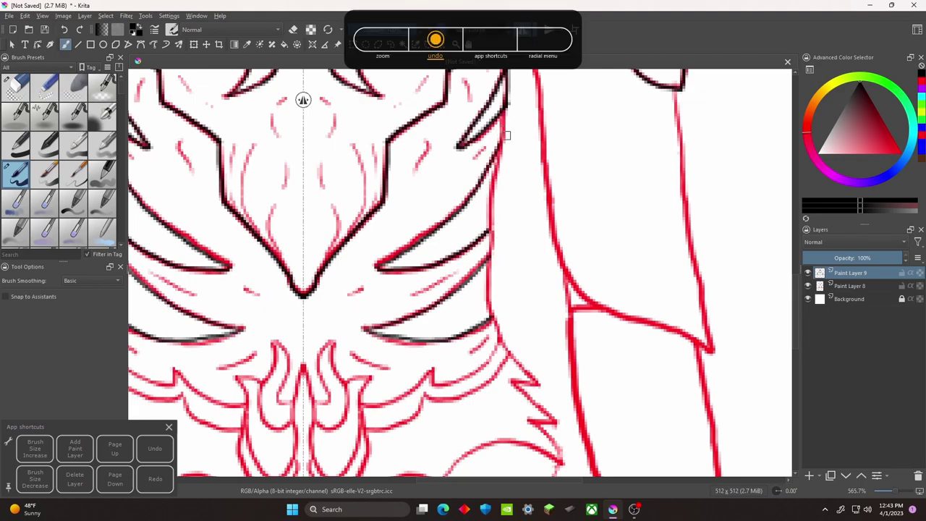
- Ink the waist sides, the jagged hip spikes and the arched top edges of the skirt in black
drag(489, 296, 489, 183)
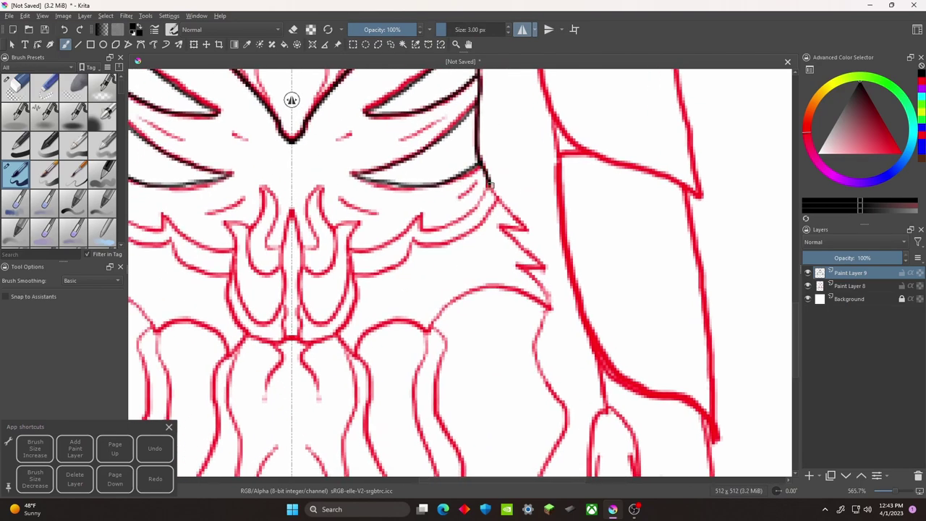
mouse_move(498, 228)
mouse_down()
mouse_move(525, 231)
mouse_move(514, 265)
mouse_move(547, 269)
mouse_move(546, 297)
mouse_up()
drag(437, 318, 575, 233)
drag(575, 233, 508, 256)
drag(507, 256, 484, 258)
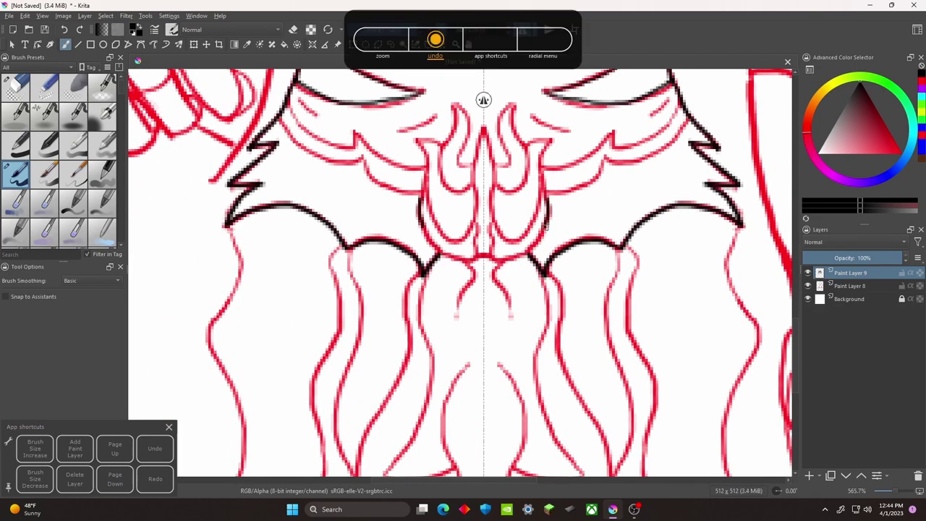
- Ink the flame-shaped belt ornament at the centre of the waist in black
mouse_move(531, 112)
mouse_down()
mouse_move(546, 200)
mouse_move(538, 197)
mouse_up()
drag(565, 213, 549, 279)
drag(538, 217, 592, 204)
mouse_move(566, 217)
mouse_down()
mouse_move(607, 238)
mouse_move(557, 272)
mouse_up()
mouse_move(556, 272)
mouse_down()
mouse_move(548, 272)
mouse_move(568, 272)
mouse_up()
drag(568, 245, 550, 261)
drag(551, 212, 547, 248)
mouse_move(547, 249)
mouse_down()
mouse_move(561, 217)
mouse_move(554, 300)
mouse_move(581, 320)
mouse_up()
key(ctrl+z)
drag(578, 265, 547, 264)
- Ink the upper and lower scalloped belt bands on both sides of the ornament in black
drag(531, 251, 509, 216)
mouse_move(373, 130)
mouse_down()
mouse_move(410, 159)
mouse_move(397, 202)
mouse_up()
drag(397, 203, 416, 246)
drag(532, 277, 525, 260)
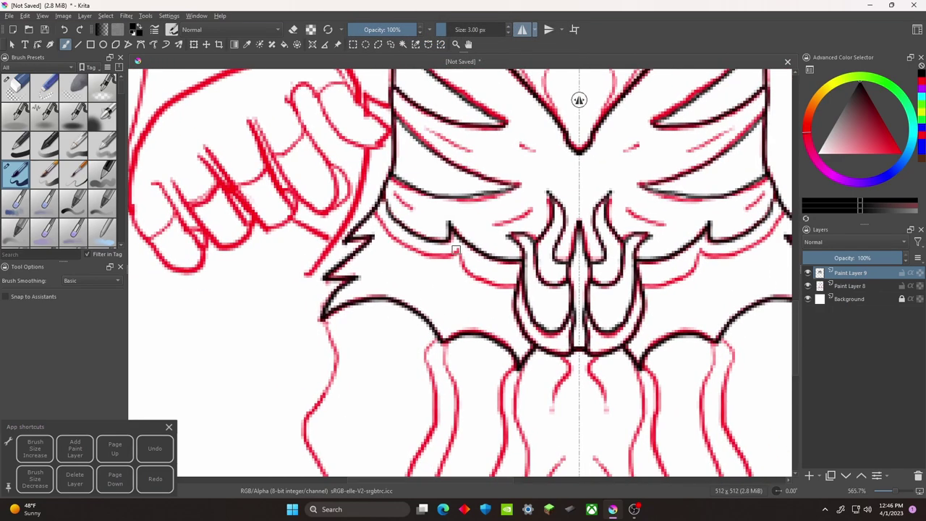
drag(455, 260, 535, 277)
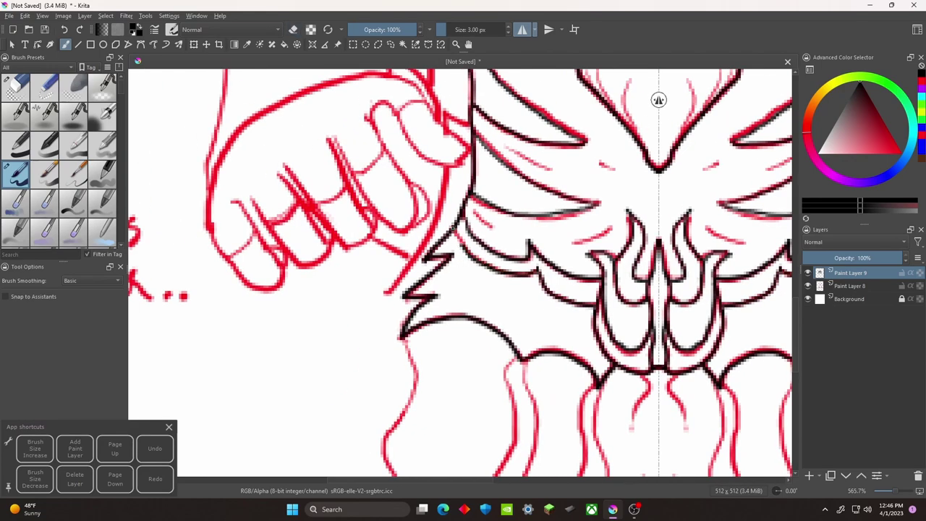
- Ink the skirt's wavy outer edges, layered side strips and pointed centre panels in black
drag(404, 327, 418, 189)
mouse_move(412, 358)
mouse_down()
mouse_move(478, 201)
mouse_move(418, 310)
mouse_up()
scroll(516, 417, down, 2)
mouse_move(466, 211)
mouse_down()
mouse_move(455, 409)
mouse_move(507, 350)
mouse_move(527, 238)
mouse_up()
scroll(559, 201, up, 2)
mouse_move(559, 201)
mouse_down()
mouse_move(539, 321)
mouse_move(474, 434)
mouse_move(471, 225)
mouse_up()
key(ctrl+z)
drag(477, 159, 443, 199)
mouse_move(458, 249)
mouse_down()
mouse_move(443, 398)
mouse_move(463, 463)
mouse_up()
mouse_move(463, 463)
mouse_down()
mouse_move(498, 217)
mouse_move(520, 188)
mouse_up()
drag(550, 152, 461, 404)
drag(545, 195, 499, 408)
mouse_move(499, 409)
mouse_down()
mouse_move(481, 259)
mouse_move(512, 275)
mouse_up()
drag(512, 275, 478, 283)
mouse_move(517, 167)
mouse_down()
mouse_move(489, 260)
mouse_move(499, 329)
mouse_up()
drag(600, 82, 499, 299)
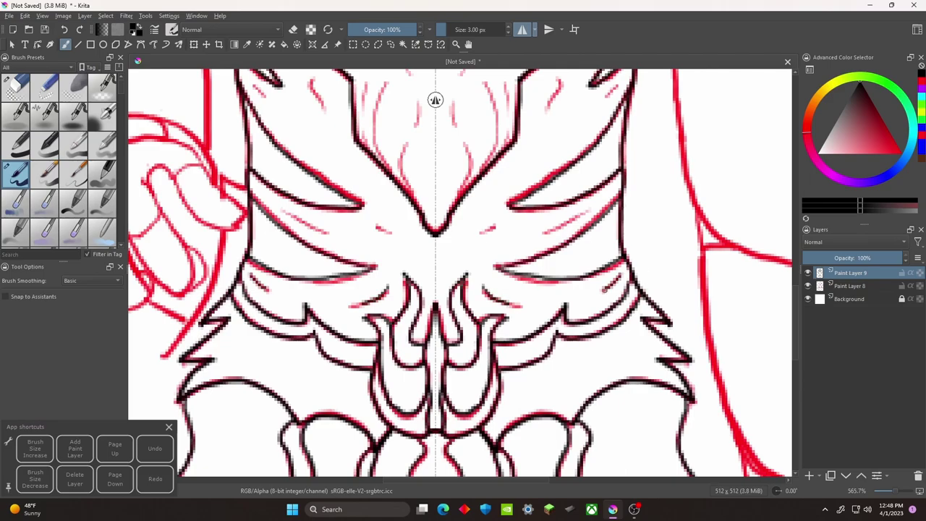
- Add the small black contour and crease lines across the abdomen plate and ribs
scroll(506, 217, up, 3)
key(ctrl+z)
mouse_move(563, 223)
mouse_down()
mouse_move(543, 269)
mouse_move(561, 286)
mouse_up()
scroll(587, 256, up, 2)
mouse_move(502, 222)
mouse_down()
mouse_move(578, 116)
mouse_move(571, 139)
mouse_up()
drag(477, 252, 482, 284)
mouse_move(482, 284)
mouse_down()
mouse_move(489, 243)
mouse_move(468, 319)
mouse_up()
drag(469, 318, 455, 326)
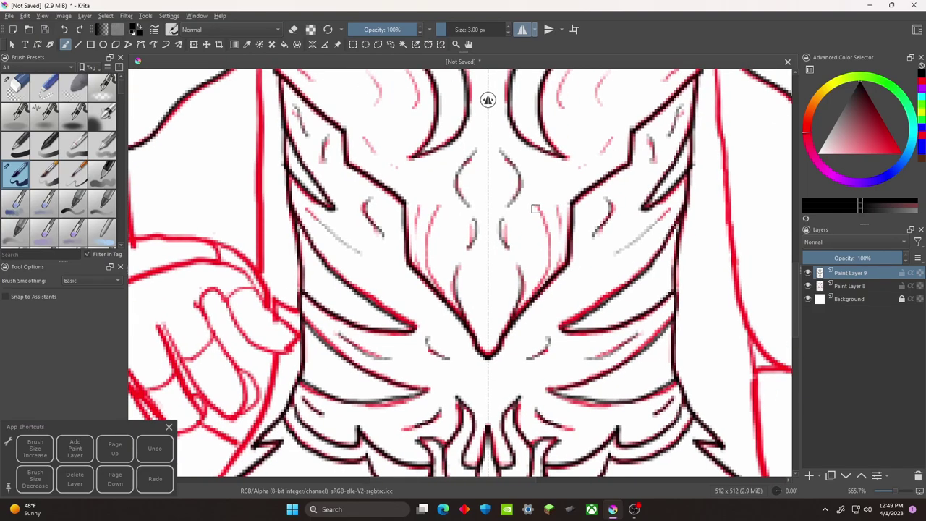
- Ink the short hatch and crease marks on the chest plate and shoulder armor, plus the abdomen plate's inner contours
scroll(514, 256, down, 3)
scroll(514, 256, up, 3)
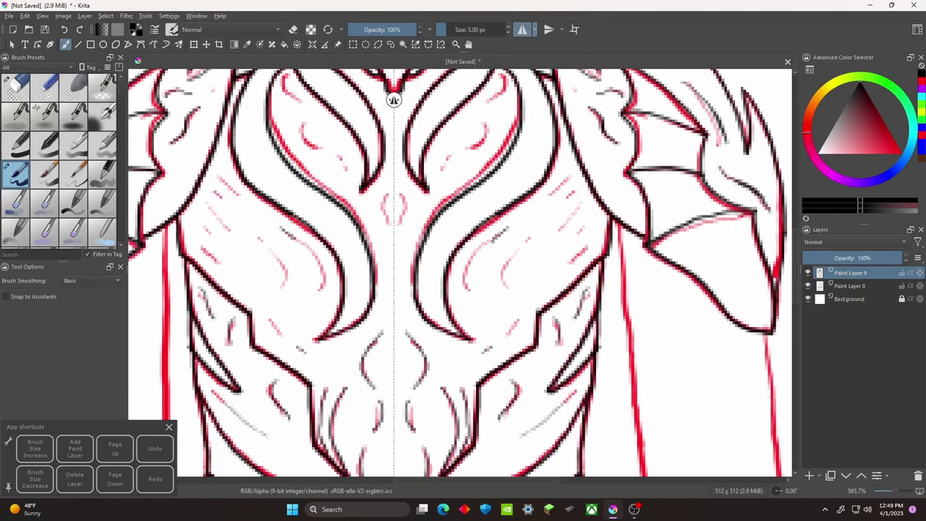
scroll(504, 269, down, 3)
scroll(510, 231, up, 3)
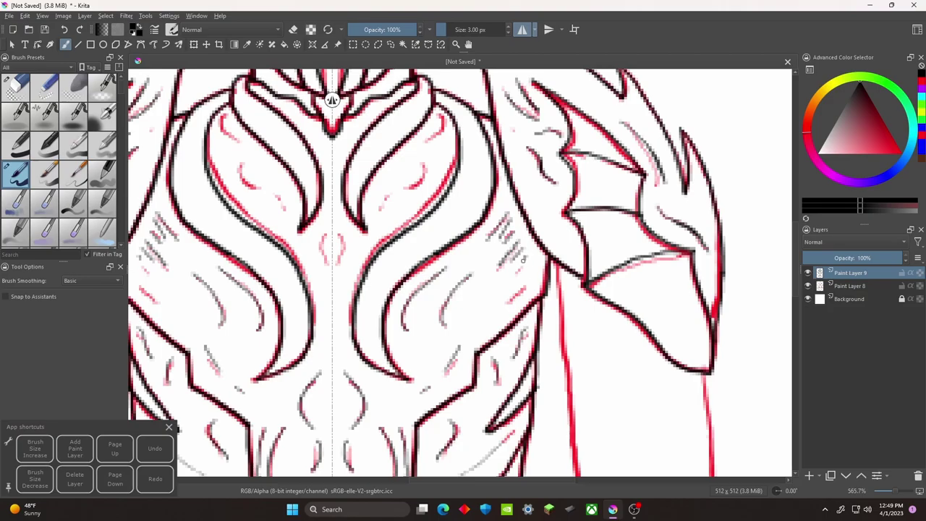
scroll(509, 308, down, 3)
scroll(470, 239, up, 3)
drag(423, 214, 427, 230)
scroll(477, 295, down, 3)
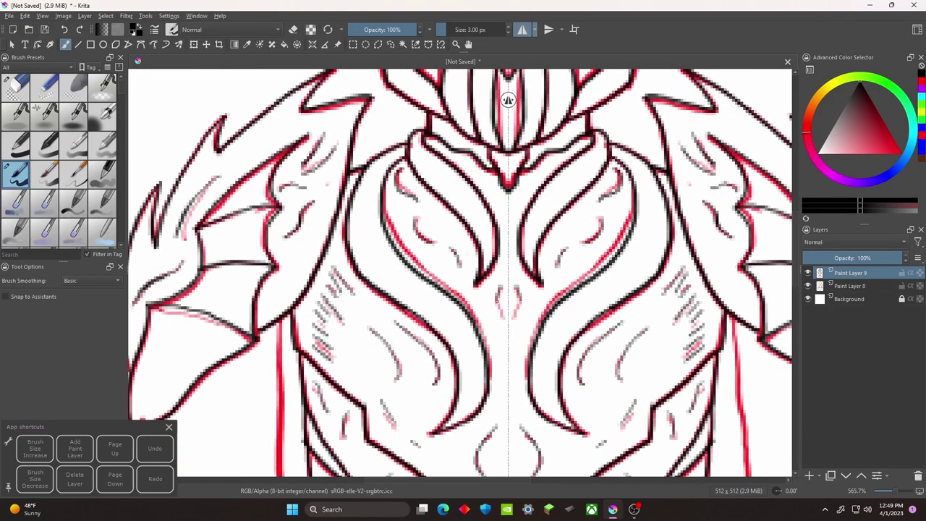
scroll(506, 297, up, 3)
scroll(469, 285, down, 3)
scroll(468, 285, up, 3)
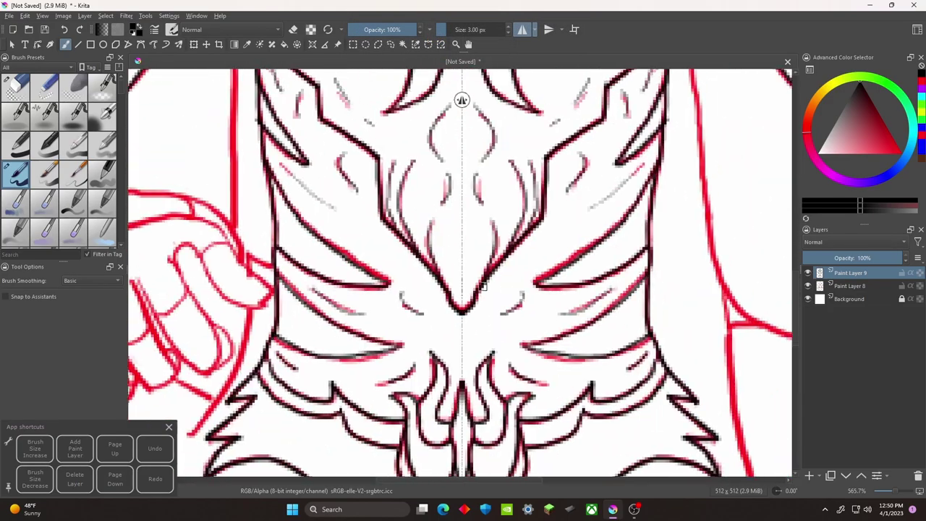
drag(543, 227, 567, 244)
- Draw thin black fold lines inside the skirt's side and centre panels
scroll(523, 209, down, 3)
scroll(470, 196, left, 3)
drag(474, 134, 476, 200)
scroll(476, 200, down, 3)
drag(463, 123, 455, 164)
scroll(434, 137, down, 3)
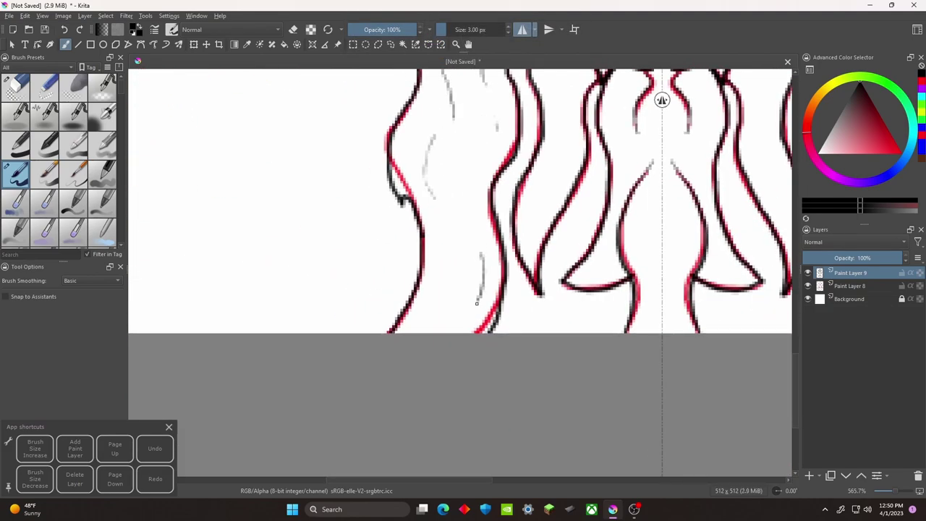
scroll(479, 298, down, 3)
drag(423, 194, 428, 246)
scroll(434, 231, up, 5)
mouse_move(463, 151)
mouse_down()
mouse_move(447, 199)
mouse_move(455, 270)
mouse_up()
scroll(484, 179, right, 2)
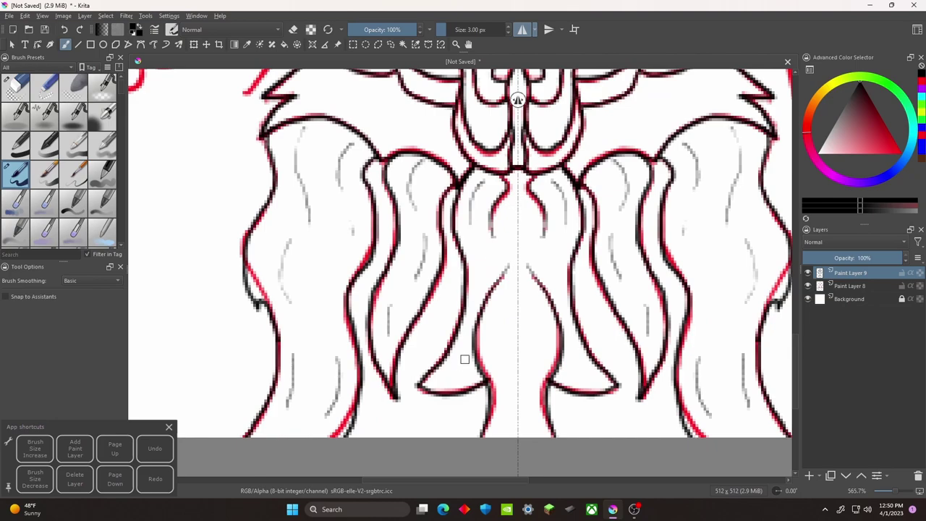
- Draw short thin fold lines on the skirt's lower pointed flaps and the cloth beside the belt ornament
drag(464, 363, 441, 385)
scroll(463, 304, right, 2)
scroll(463, 290, up, 5)
scroll(463, 289, right, 3)
drag(475, 267, 477, 285)
mouse_move(551, 238)
mouse_down()
mouse_move(542, 256)
mouse_move(568, 253)
mouse_up()
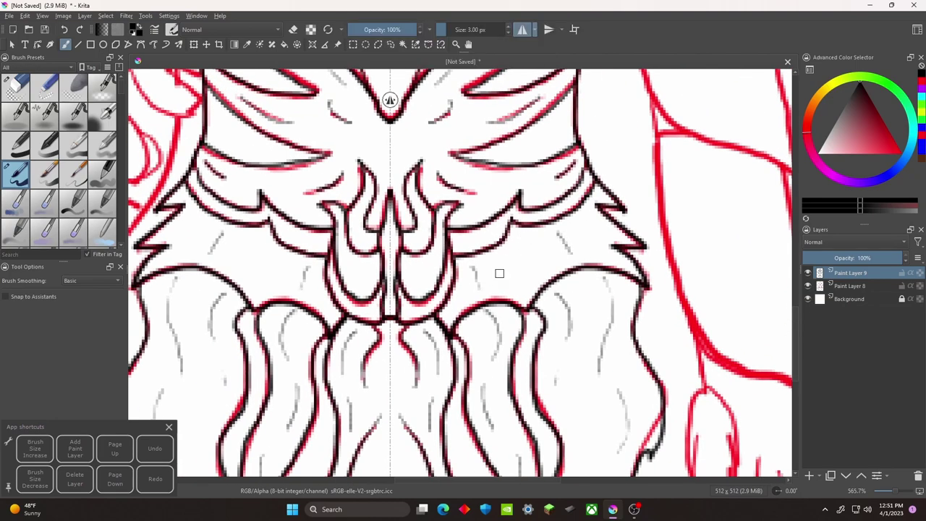
- Turn off mirroring and ink the character's left upper arm, with its crease mark and pointed elbow edge, in black
scroll(431, 345, up, 3)
scroll(431, 345, right, 3)
scroll(432, 345, right, 1)
scroll(507, 217, up, 6)
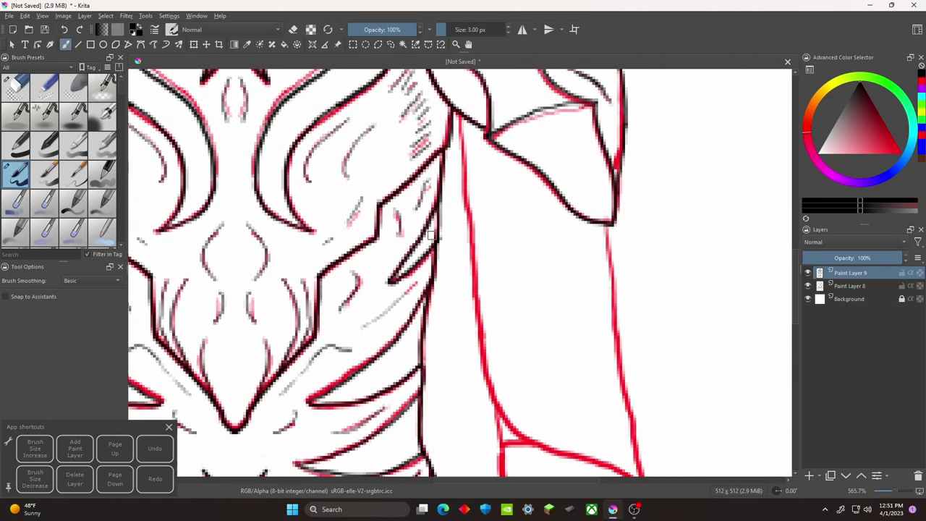
mouse_move(460, 116)
mouse_down()
mouse_move(446, 154)
mouse_move(545, 262)
mouse_up()
scroll(446, 154, down, 5)
drag(579, 181, 604, 300)
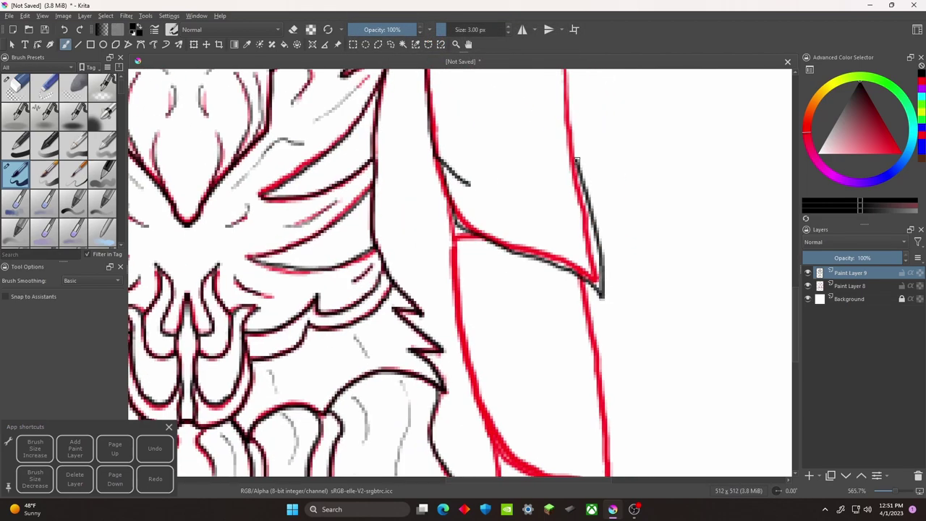
scroll(507, 217, right, 2)
scroll(506, 217, up, 4)
drag(506, 164, 519, 209)
- Ink the character's left forearm edges, the curved pointed cuff at the wrist and the hand's outer edge
scroll(506, 217, left, 3)
scroll(507, 217, down, 4)
scroll(488, 211, down, 3)
drag(438, 145, 498, 400)
scroll(496, 238, down, 3)
scroll(496, 238, down, 1)
scroll(496, 238, down, 2)
drag(412, 250, 515, 304)
scroll(507, 261, down, 2)
scroll(506, 260, left, 1)
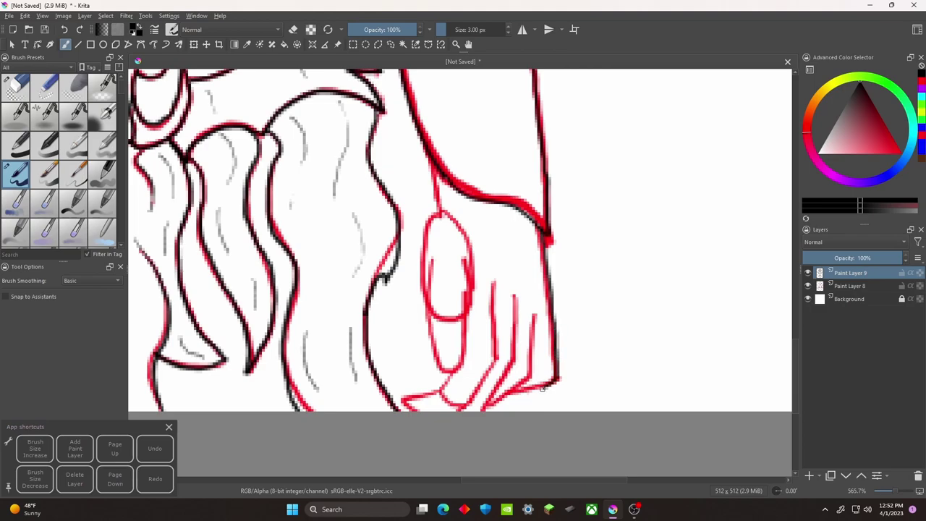
- Ink the finger lines and lower edge of the character's left hand, undoing and restoring strokes as needed
drag(531, 377, 485, 408)
scroll(511, 248, down, 2)
scroll(495, 313, down, 3)
scroll(494, 313, left, 3)
key(ctrl+z)
key(ctrl+z)
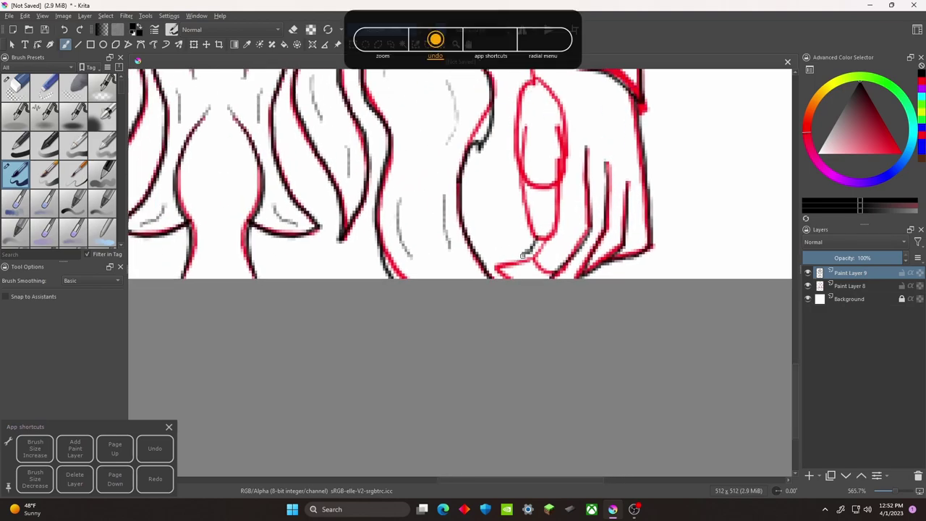
key(ctrl+shift+z)
key(ctrl+shift+z)
scroll(543, 217, up, 4)
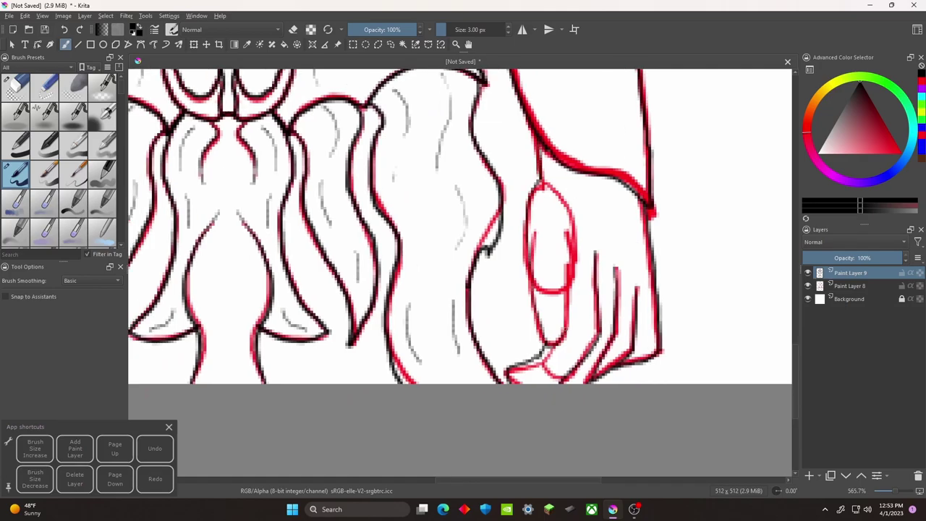
- Ink the sides and crease marks of the character's right arm, plus the top and outer edge of the glove cuff
scroll(539, 176, down, 8)
scroll(499, 196, up, 7)
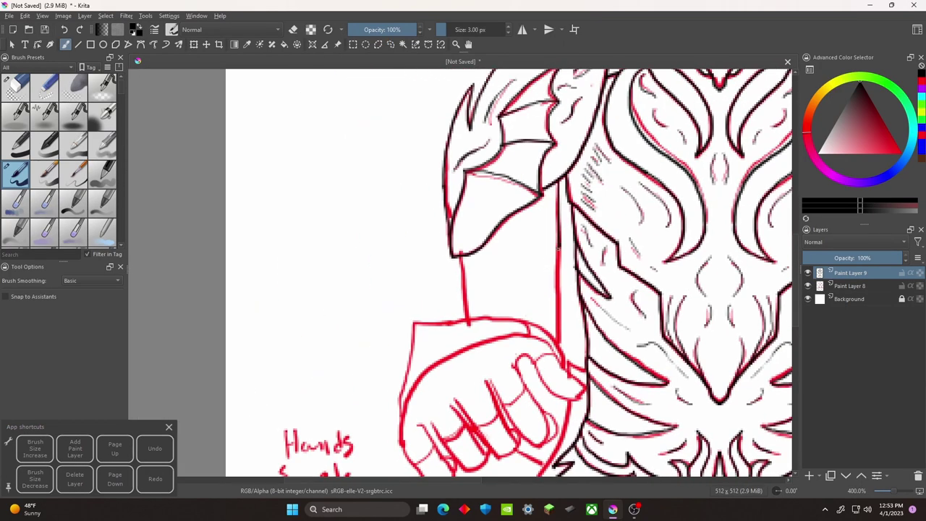
scroll(460, 213, left, 2)
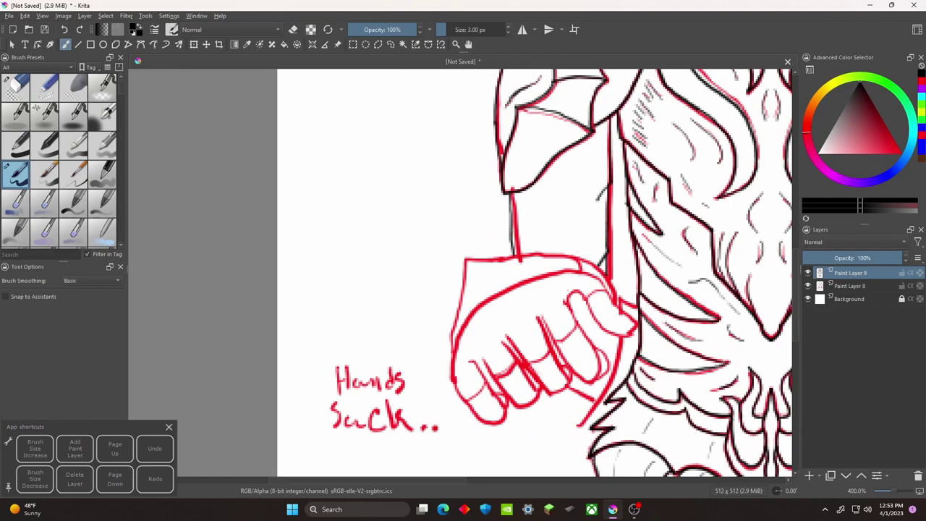
scroll(491, 212, left, 3)
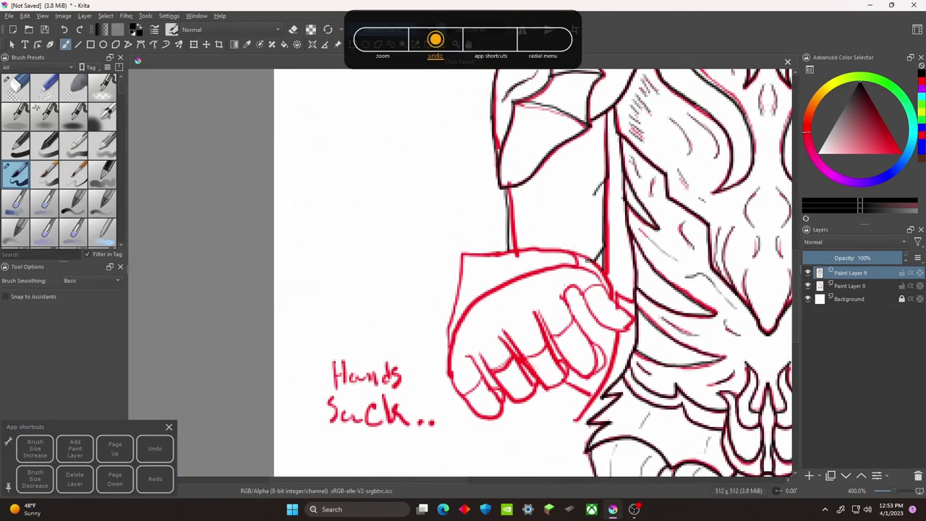
drag(561, 253, 600, 265)
scroll(460, 275, down, 2)
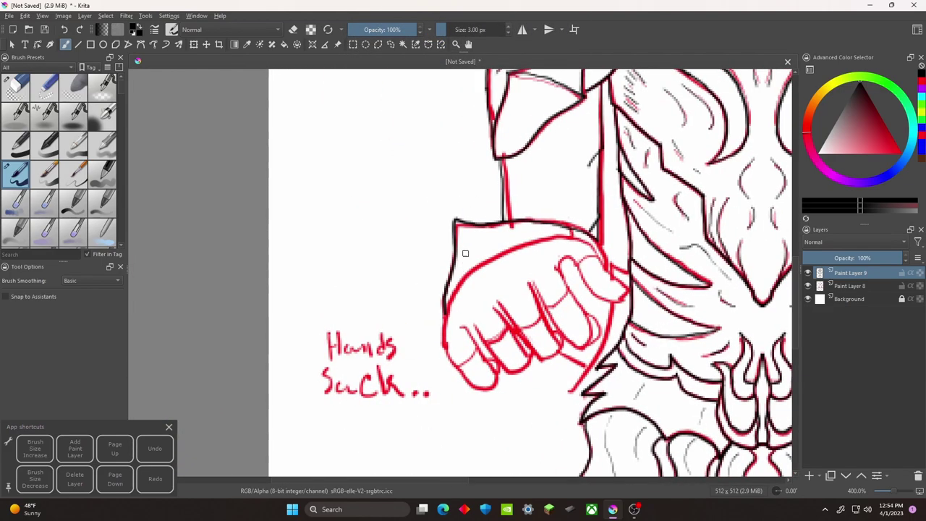
- Ink the curled fingers of the character's right fist, including the gaps between them and the knuckle lines
scroll(481, 342, up, 2)
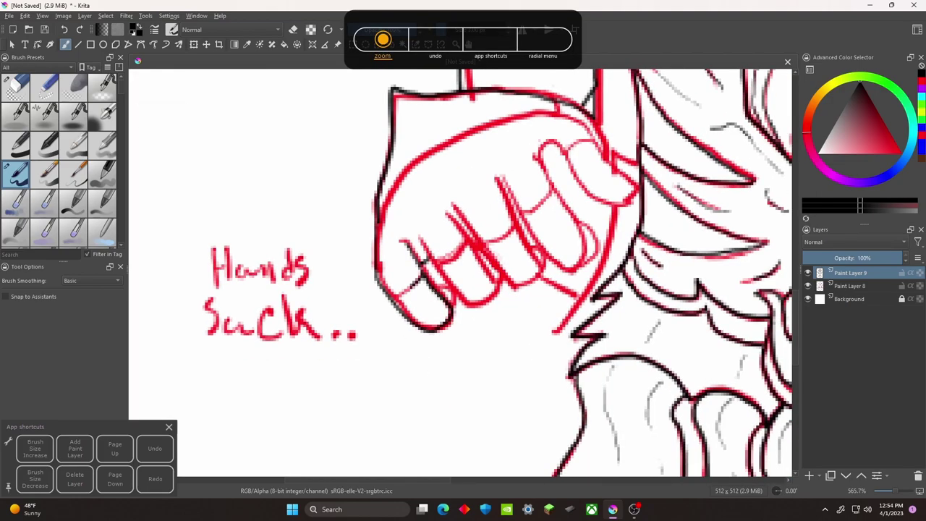
scroll(426, 288, down, 1)
scroll(447, 241, down, 1)
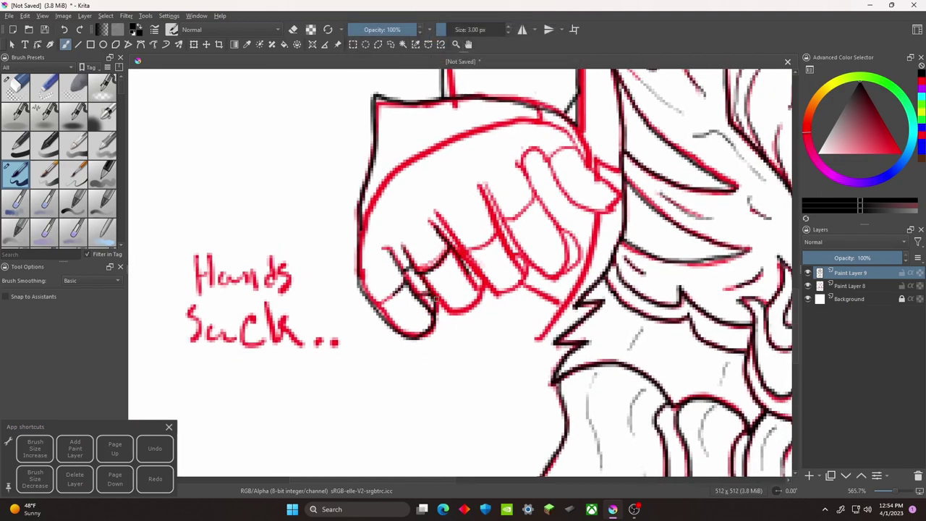
scroll(463, 275, right, 2)
scroll(463, 274, up, 1)
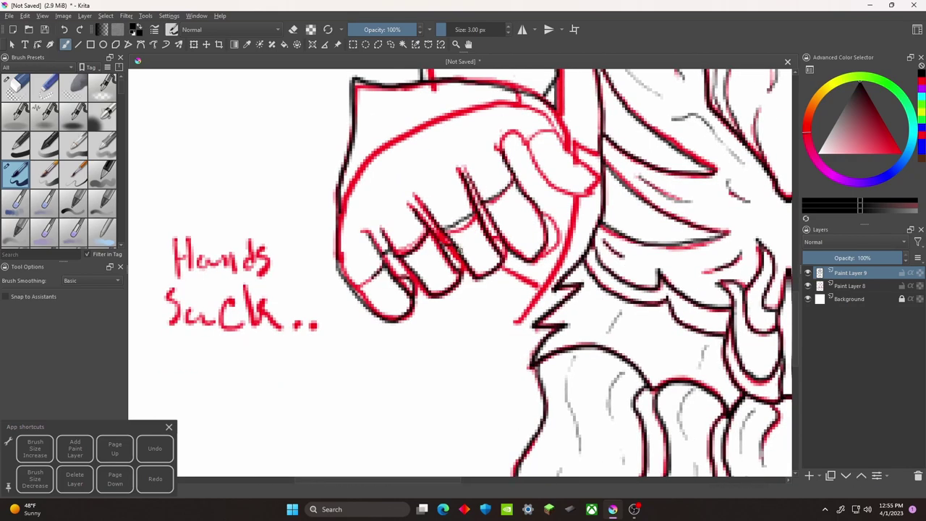
scroll(428, 266, right, 3)
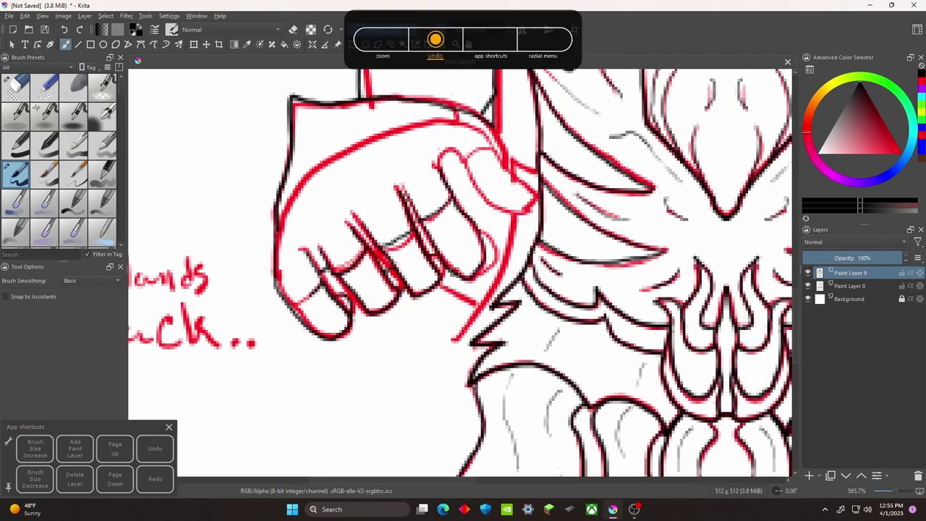
- Ink the thumb of the right fist and the pointed glove edge beneath the fingers
scroll(439, 272, up, 4)
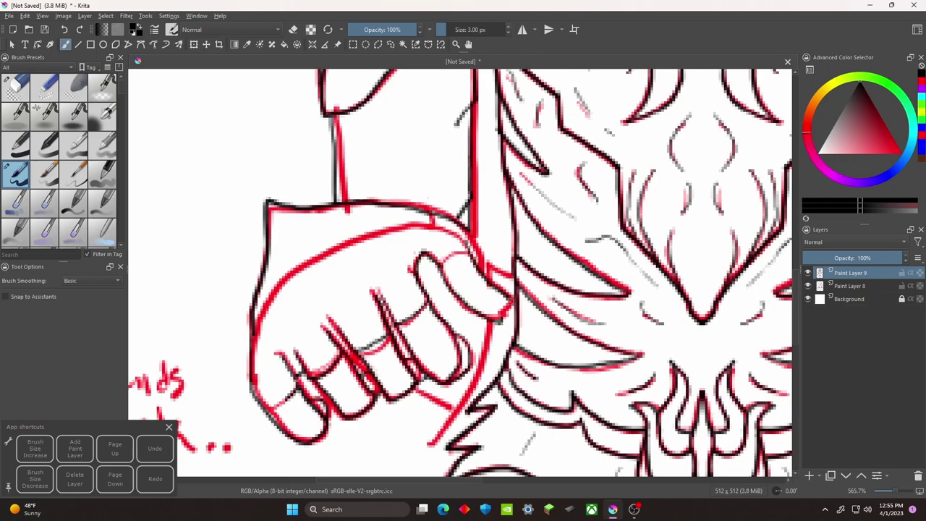
scroll(495, 325, left, 3)
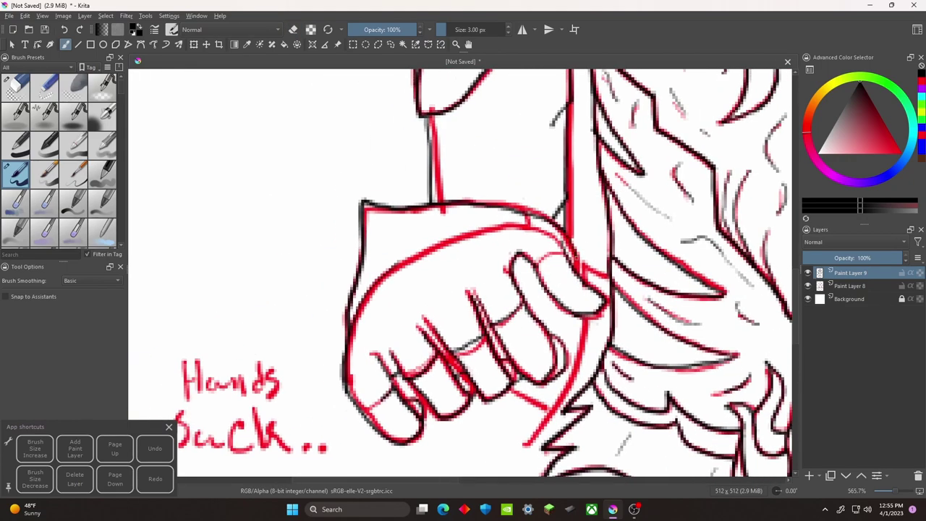
scroll(507, 289, right, 3)
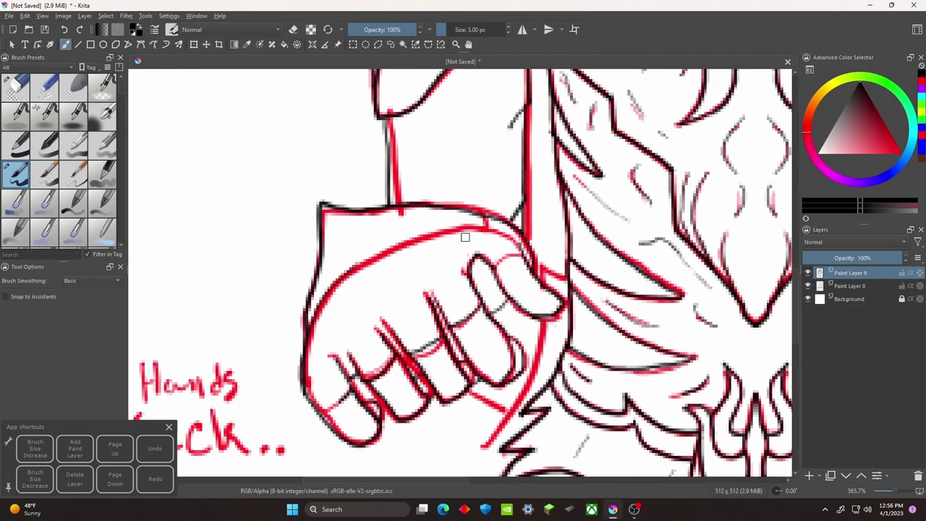
scroll(448, 250, down, 2)
scroll(460, 273, right, 1)
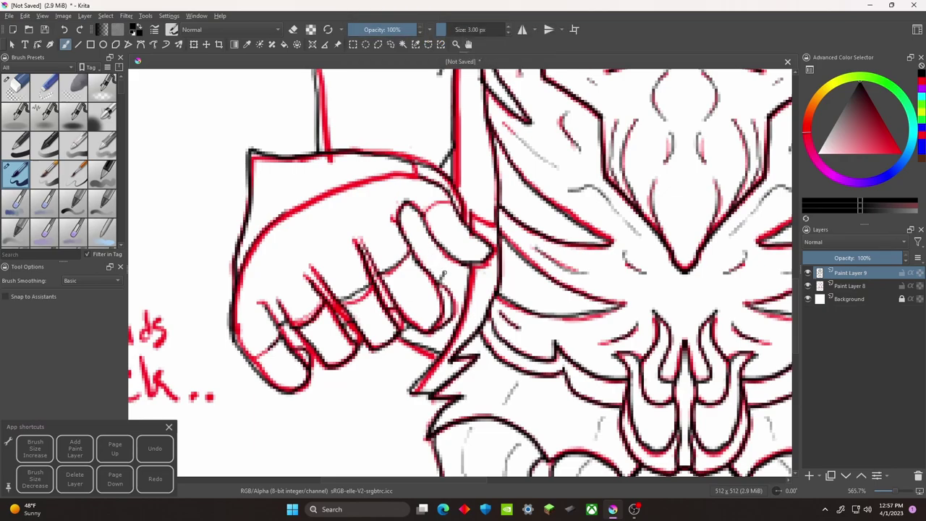
scroll(447, 282, down, 5)
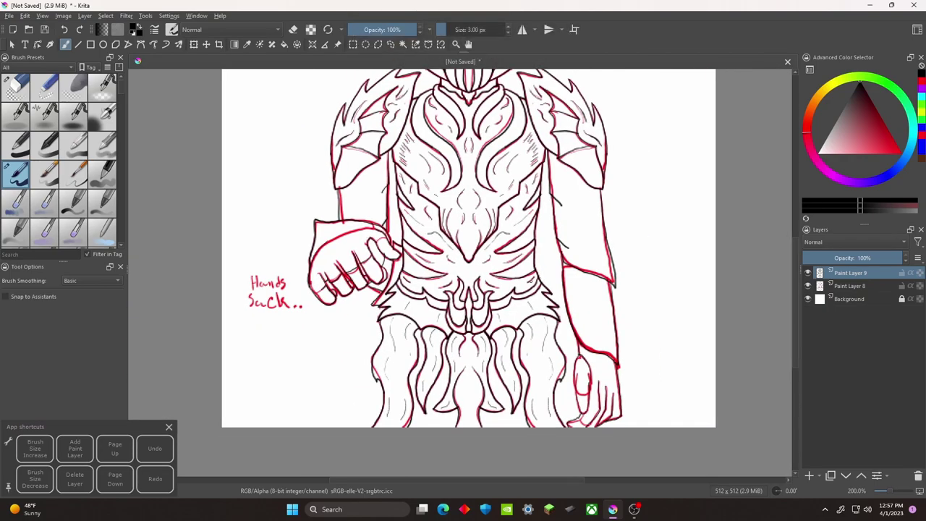
scroll(240, 376, up, 3)
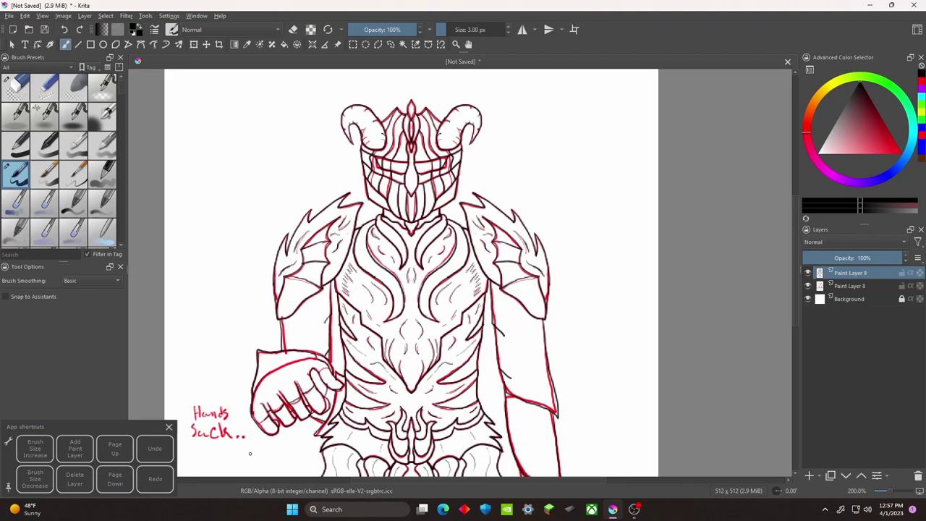
scroll(352, 159, down, 3)
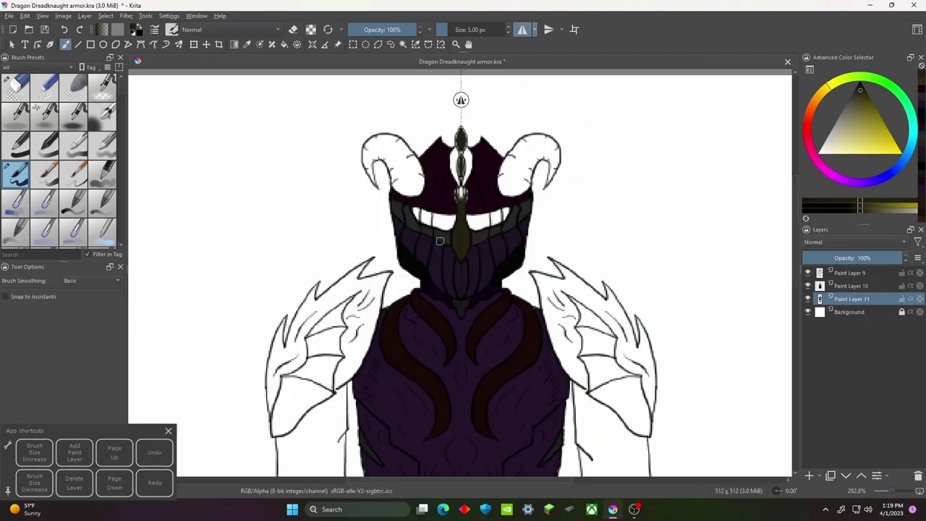
- Paint over the light edges of the helmet's crest ovals in dark olive on Paint Layer 11
scroll(481, 226, up, 10)
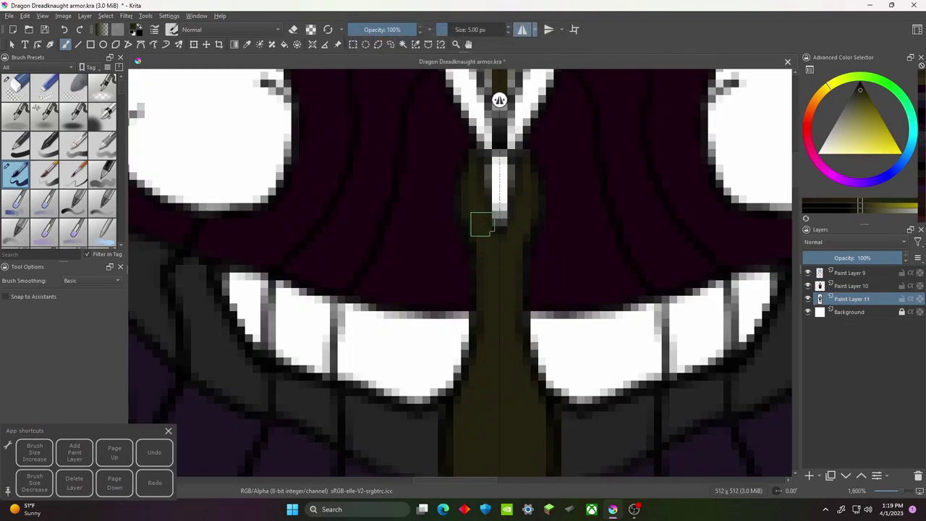
scroll(481, 224, up, 5)
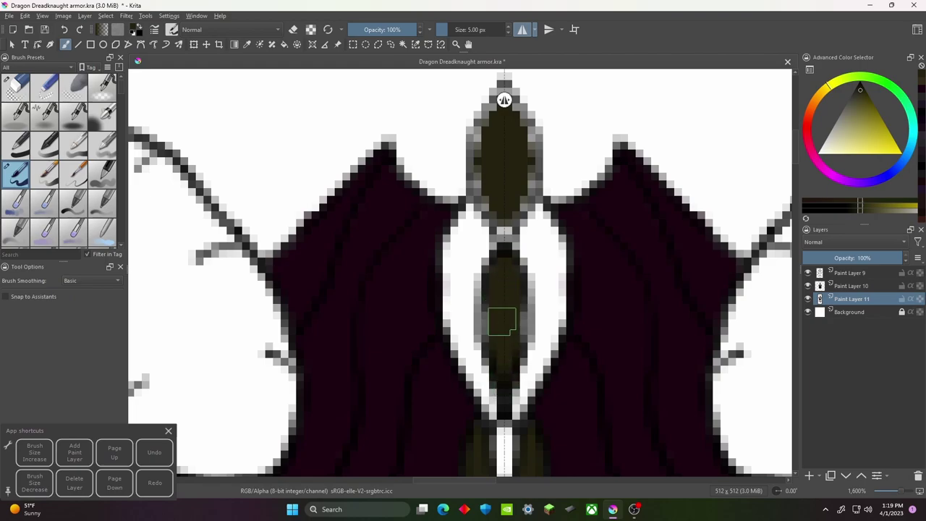
scroll(498, 177, up, 2)
scroll(496, 300, down, 5)
- On Paint Layer 10, select the white shapes flanking the helmet crest's middle oval and fill them with dark brown
key(Page_Up)
key(minus)
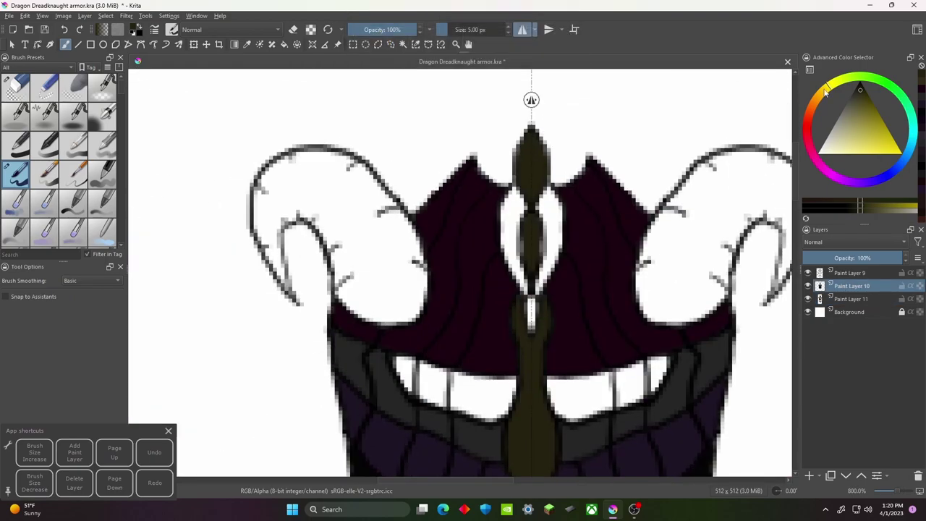
right_click(619, 145)
click(515, 275)
right_click(517, 276)
click(613, 165)
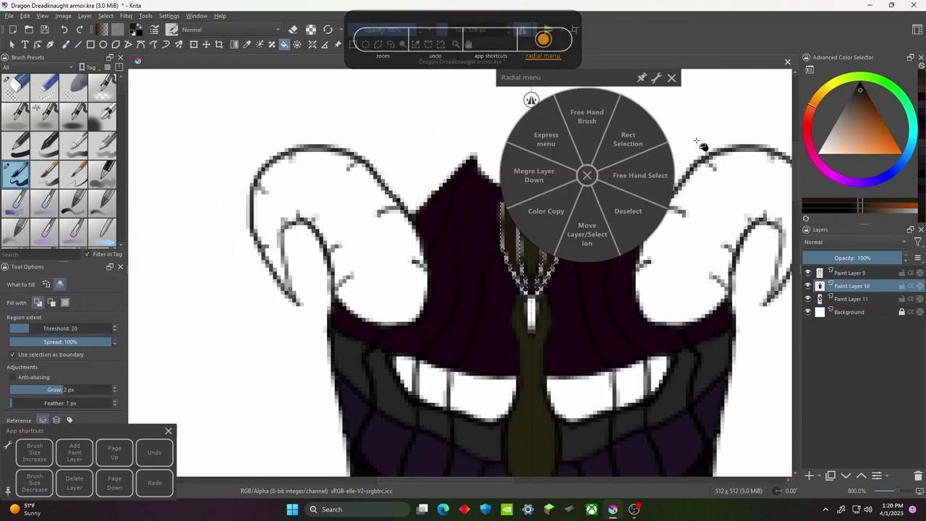
click(860, 94)
right_click(688, 103)
click(722, 25)
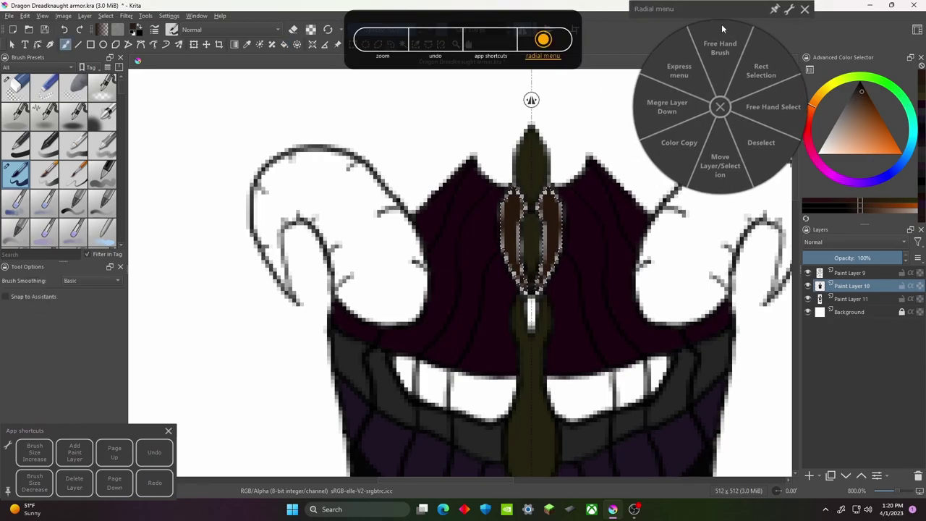
- On Paint Layer 11, paint the light edges of the crest shapes and the white slot above the nose guard brown
scroll(546, 189, up, 3)
key(Page_Down)
scroll(531, 255, down, 5)
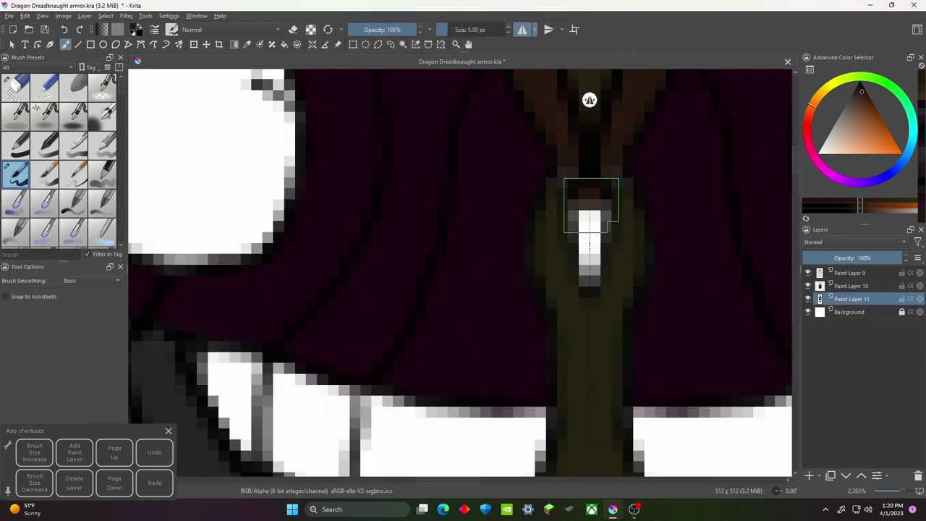
right_click(674, 155)
key(Escape)
scroll(620, 244, down, 2)
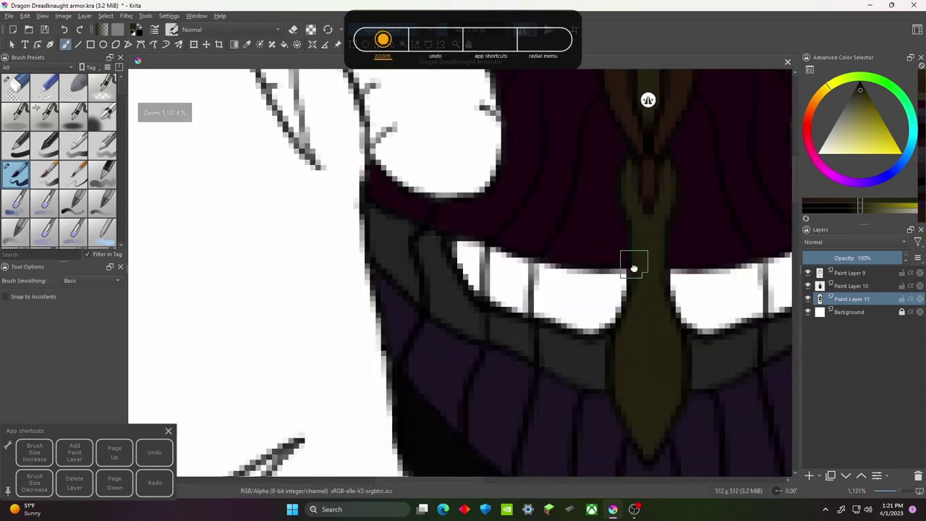
- Select both horns and fill them with near-black on Paint Layer 10
scroll(599, 267, down, 1)
middle_click(373, 178)
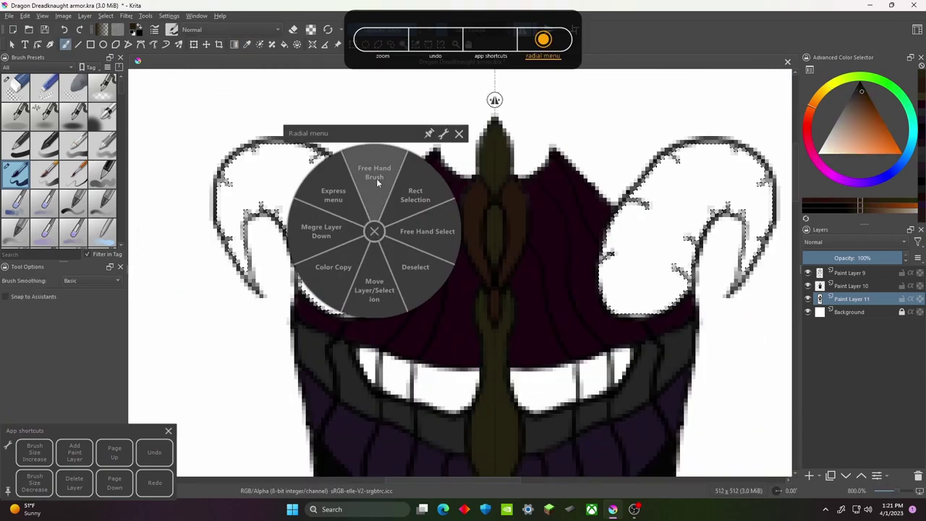
key(f)
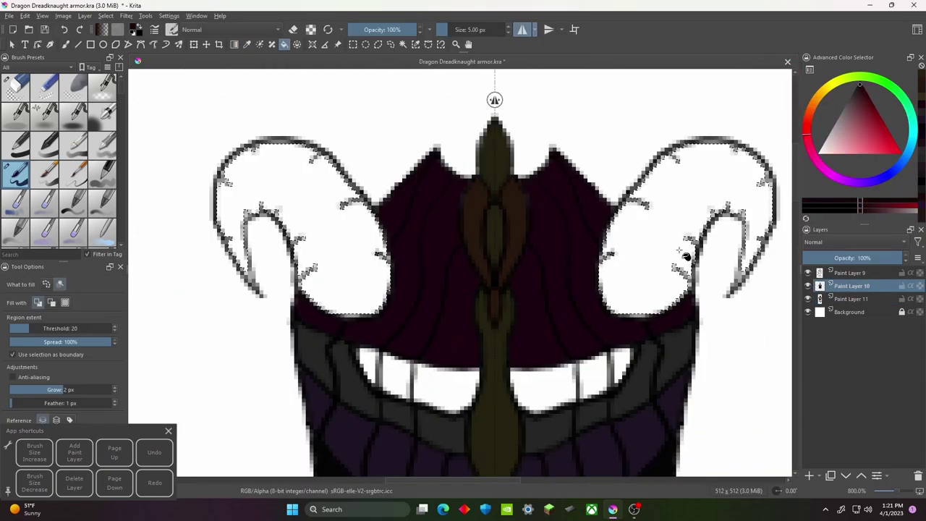
click(730, 223)
- Brush near-black over the light outline and crease pixels of the horns on Paint Layer 11
key(Page_Down)
key(b)
scroll(518, 267, up, 4)
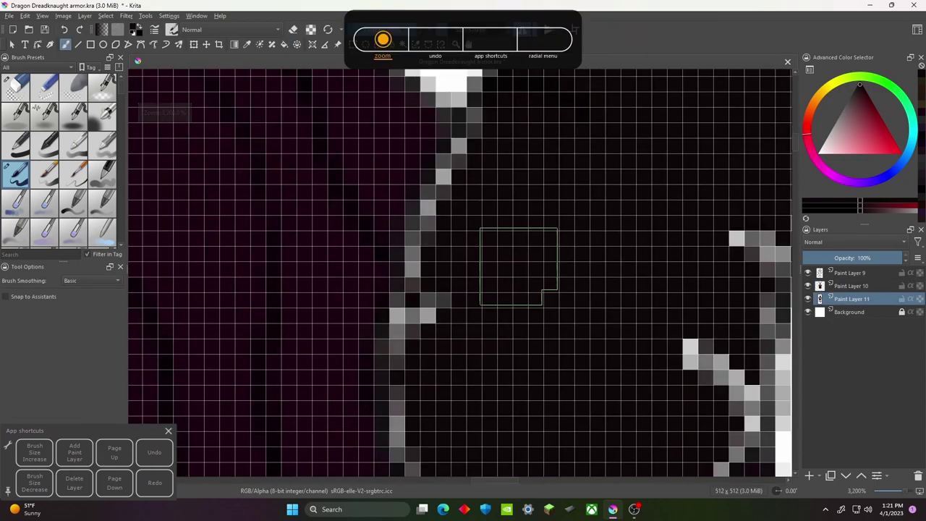
scroll(518, 266, down, 2)
mouse_move(434, 376)
mouse_down()
mouse_move(703, 256)
mouse_move(624, 243)
mouse_up()
scroll(489, 234, up, 1)
mouse_move(489, 234)
mouse_down()
mouse_move(448, 169)
mouse_move(554, 227)
mouse_move(544, 212)
mouse_move(557, 259)
mouse_up()
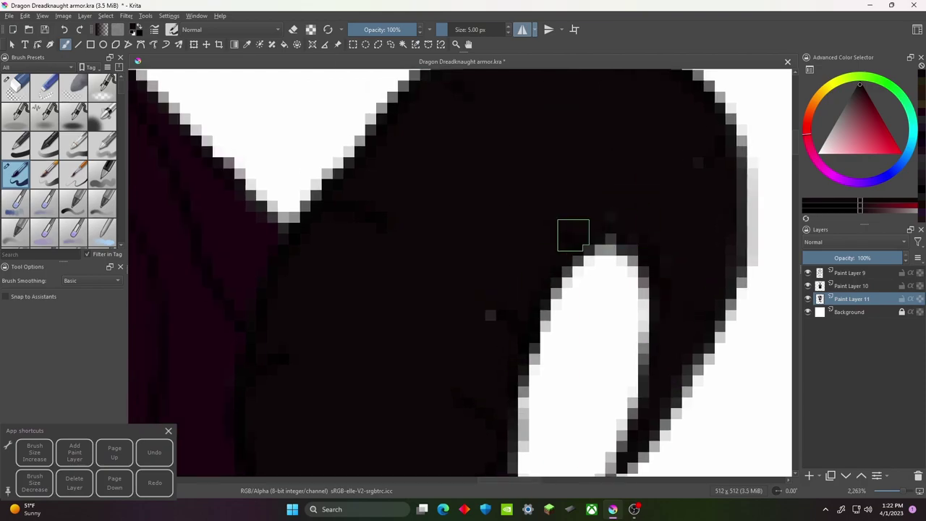
scroll(557, 259, down, 5)
- On Paint Layer 10, select the helmet's eye openings, pick a dark red and fill the outer sections
key(Page_Up)
click(596, 112)
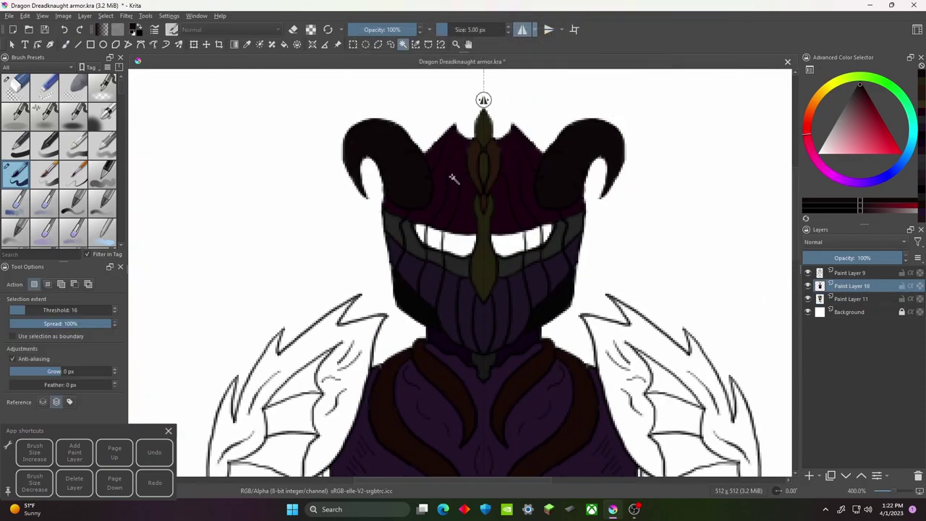
shift+click(520, 240)
key(f)
click(818, 108)
drag(851, 125, 874, 115)
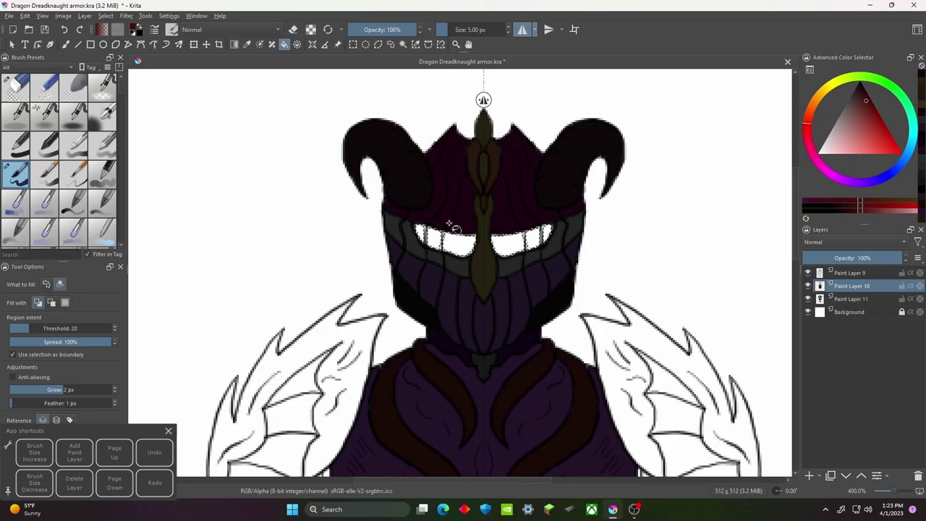
scroll(588, 92, up, 5)
key(Delete)
- On Paint Layer 11, brush dark red over the light edges of the outer eye sections
right_click(714, 94)
key(b)
key(e)
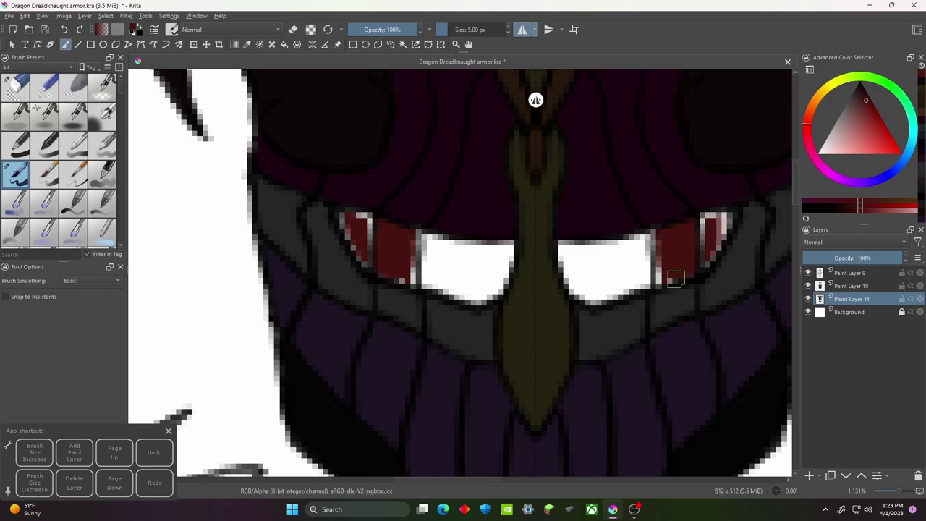
scroll(669, 233, right, 3)
scroll(600, 255, left, 3)
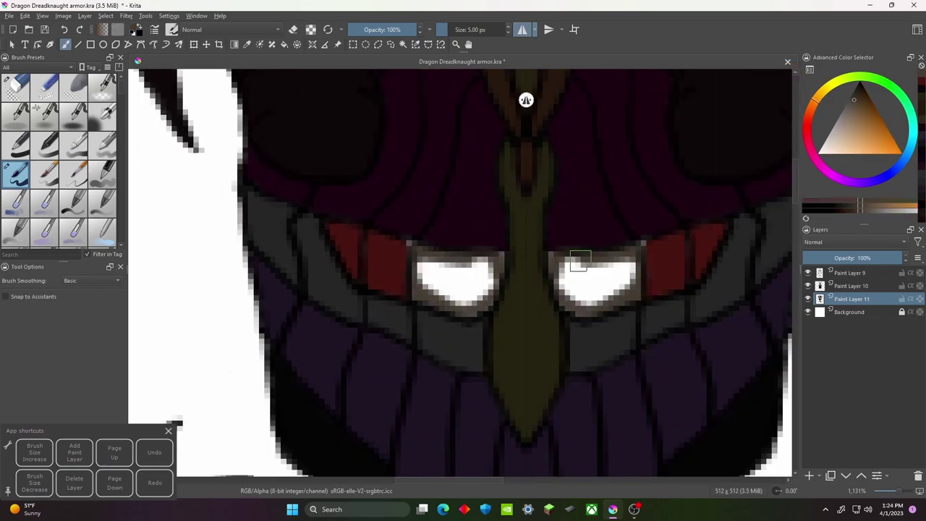
- Try painting white eyes with brown irises and black pupils inside taupe skin in the inner eye openings
key(ctrl+z)
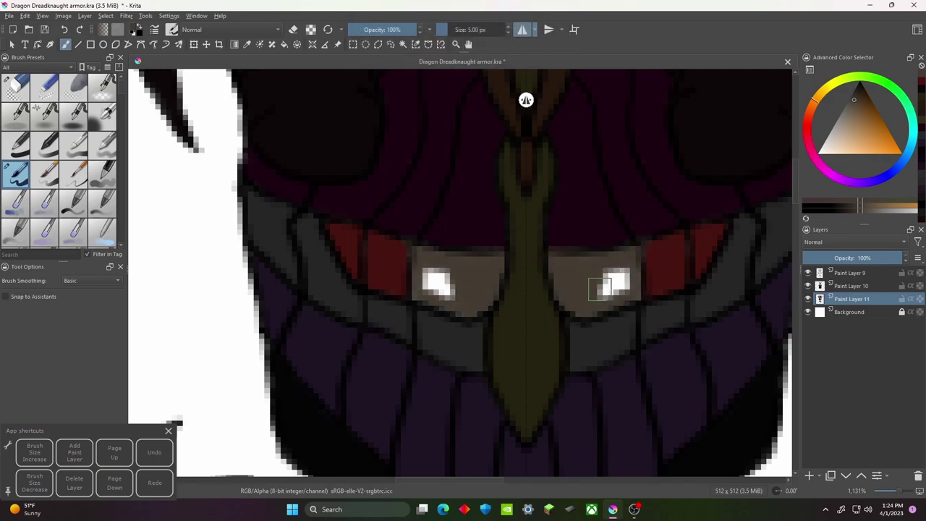
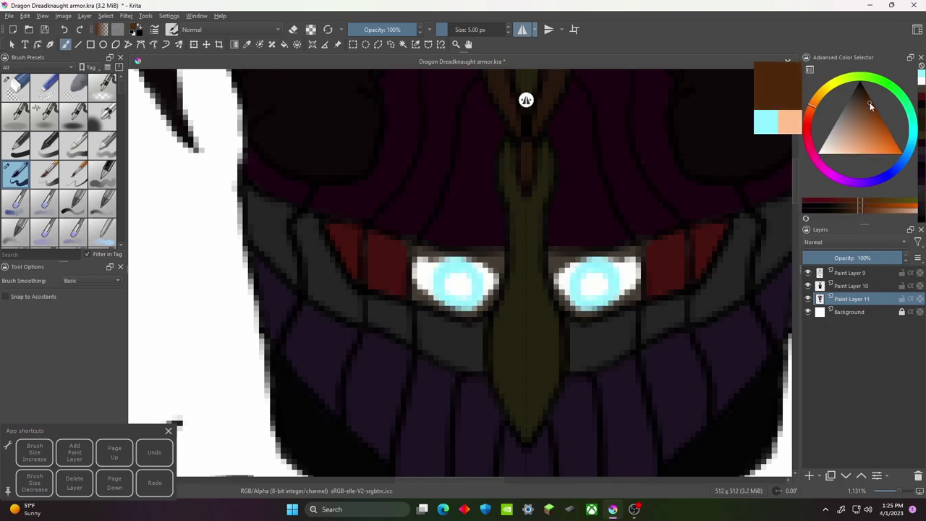
key(ctrl+z)
right_click(728, 104)
right_click(641, 227)
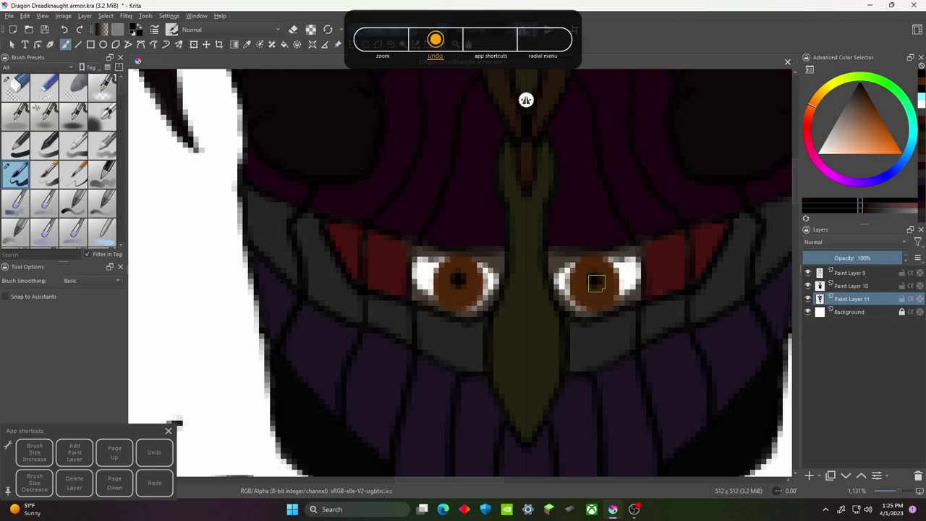
- Paint the helmet's inner eye openings solid dark red on Paint Layer 11, covering the eyes
scroll(589, 290, down, 5)
scroll(589, 289, up, 5)
click(734, 152)
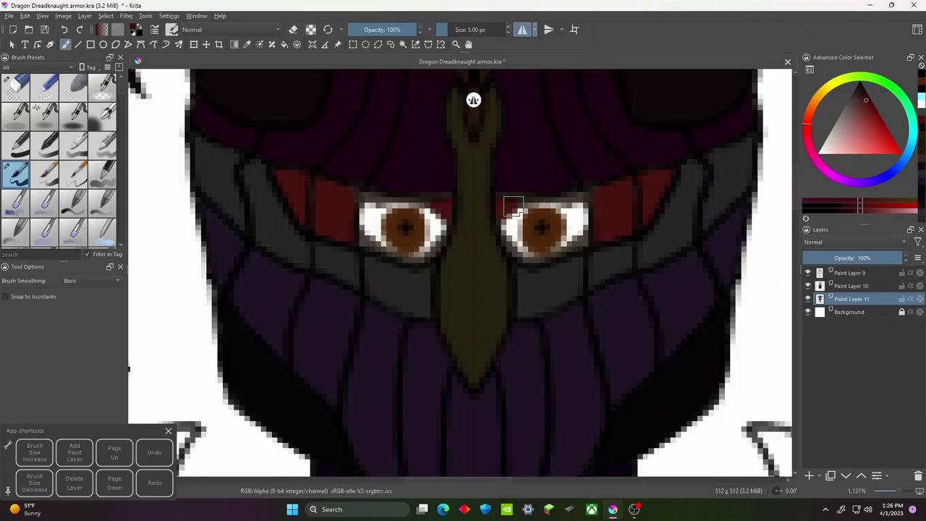
right_click(682, 217)
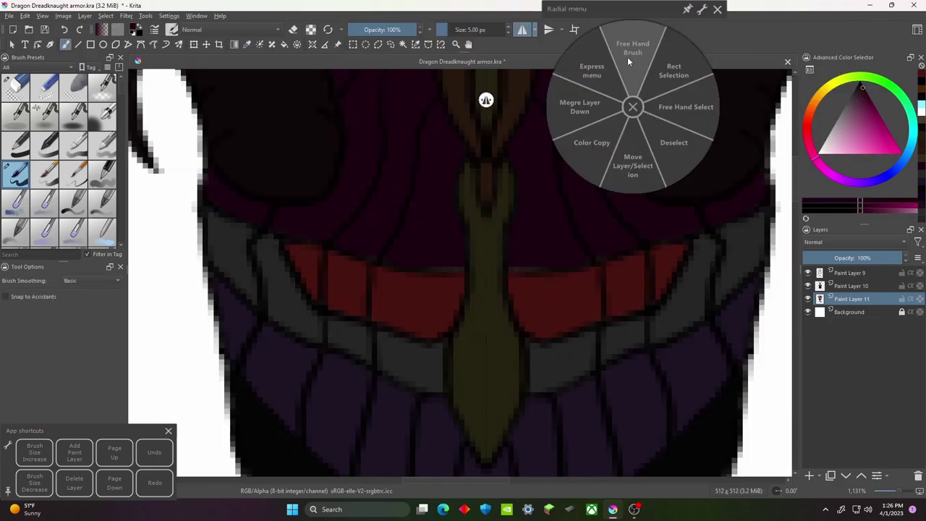
click(513, 210)
- Try filling the selected spiked shoulder plates dark red on Paint Layer 11, and set the fill's Grow to 1 px
scroll(489, 337, down, 5)
scroll(514, 339, up, 2)
scroll(514, 339, down, 3)
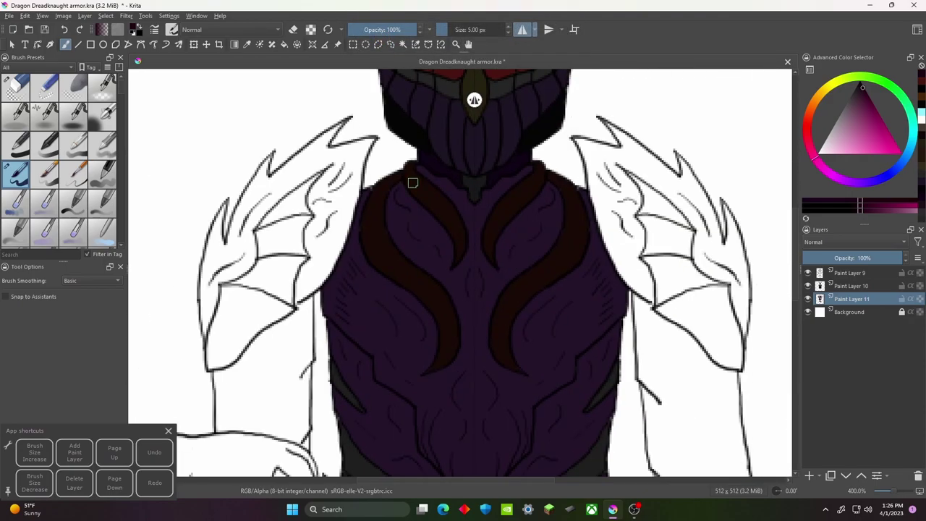
key(ctrl+w)
shift+click(650, 204)
key(f)
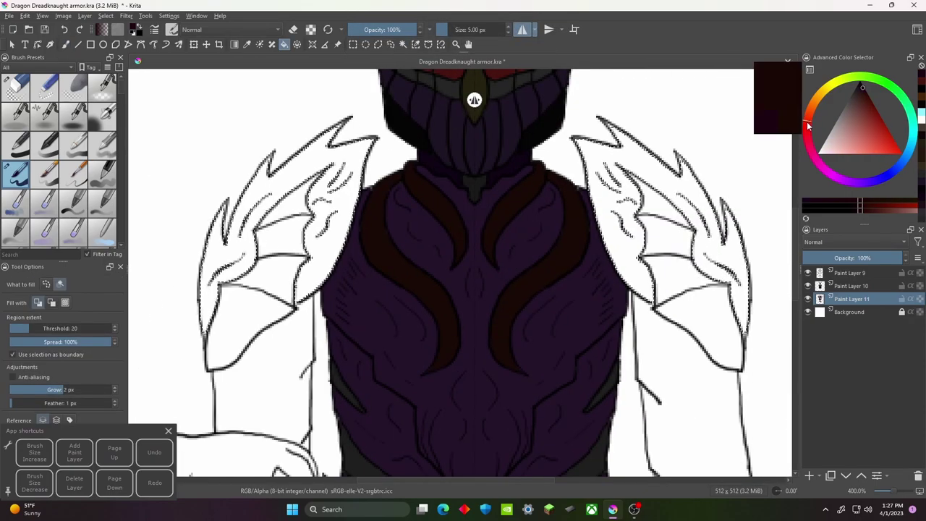
click(620, 214)
key(ctrl+z)
key(ctrl+shift+z)
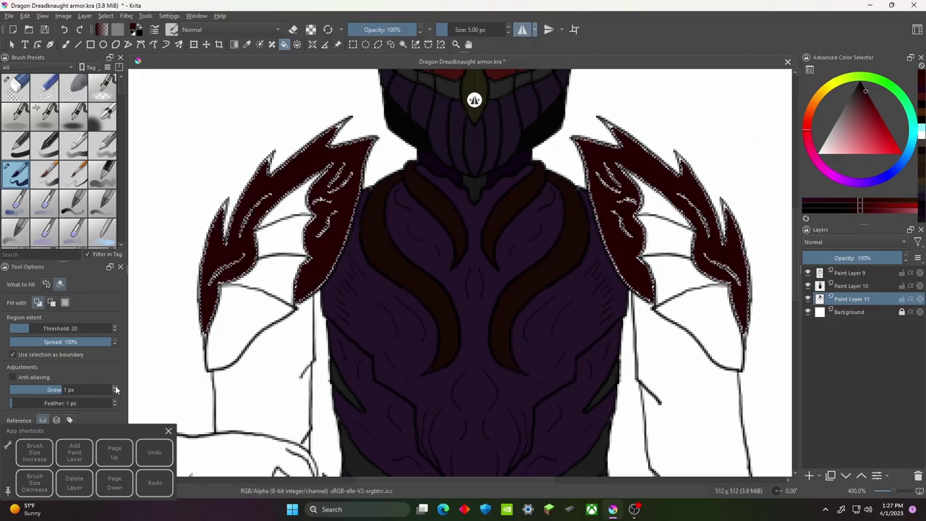
key(ctrl+z)
- Reselect both spiked shoulder plates and fill them dark red on Paint Layer 10
right_click(201, 369)
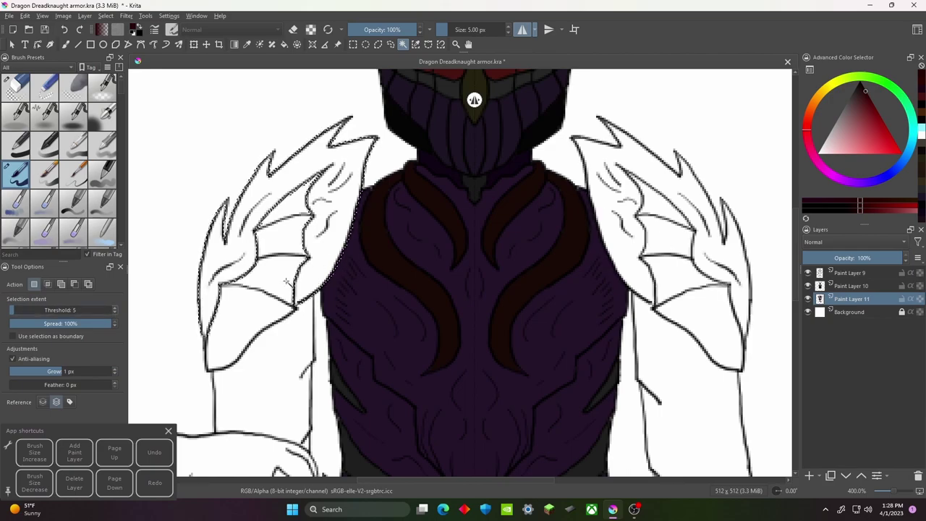
key(f)
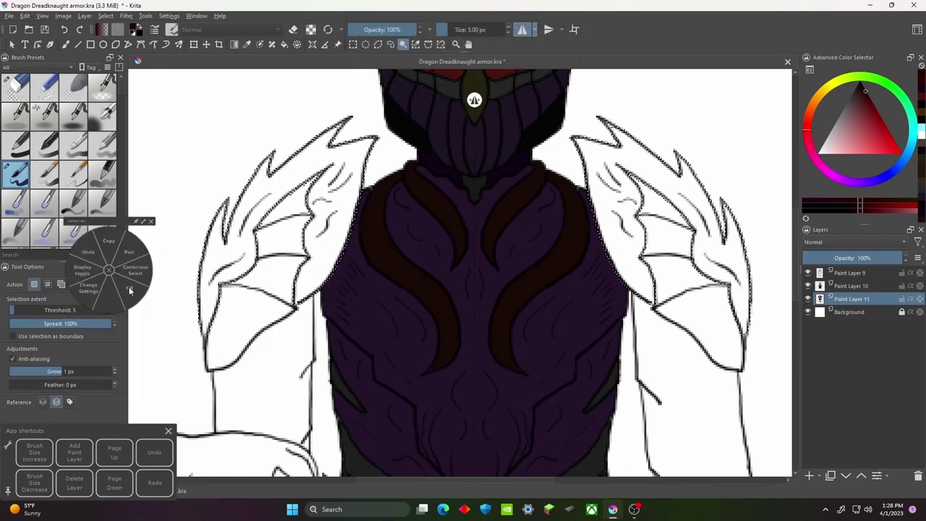
click(850, 285)
key(ctrl+shift+z)
- Select the webbing sections inside both shoulder plates and fill them with very dark gray
right_click(376, 163)
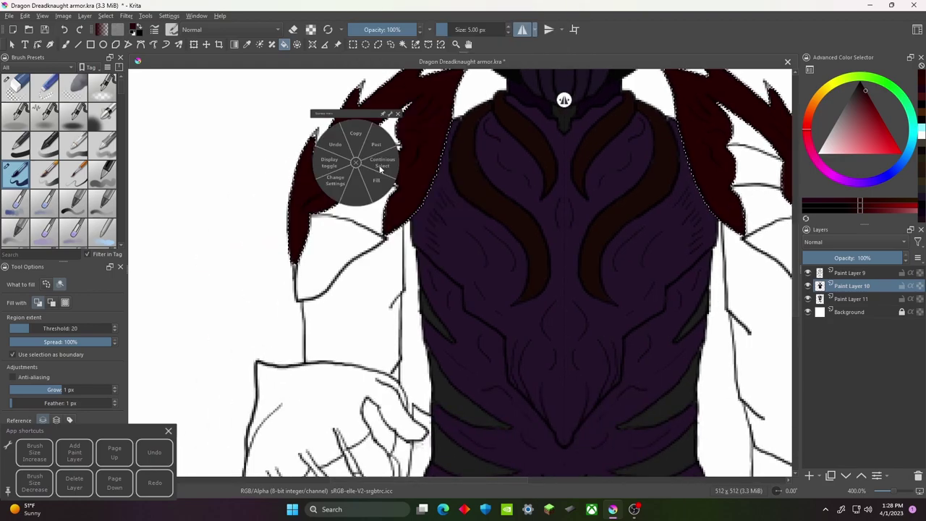
key(ctrl+shift+z)
key(f)
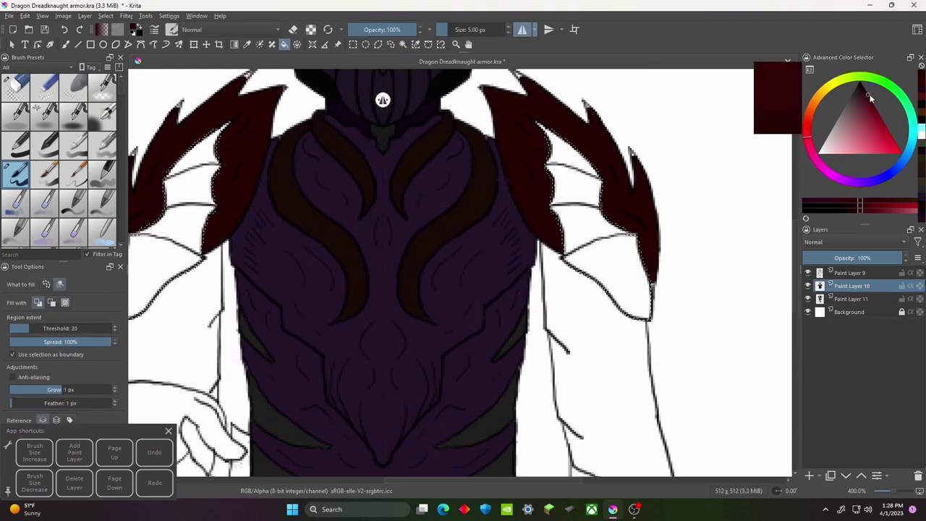
click(624, 248)
key(ctrl+z)
right_click(814, 114)
- On Paint Layer 11, brush over the light edge pixels of the shoulder webbing and spiked plates in matching colors
key(Page_Down)
key(b)
scroll(620, 261, up, 2)
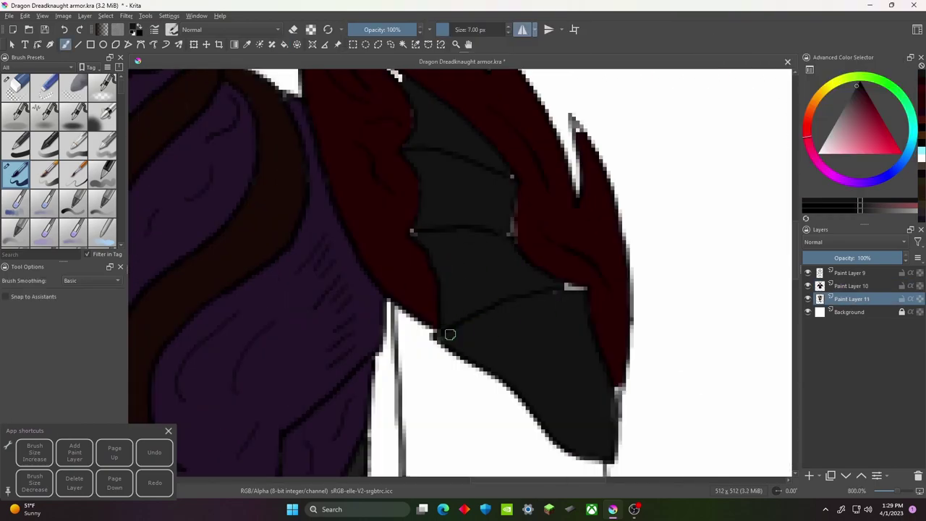
scroll(557, 288, down, 2)
scroll(438, 292, up, 2)
drag(621, 210, 456, 170)
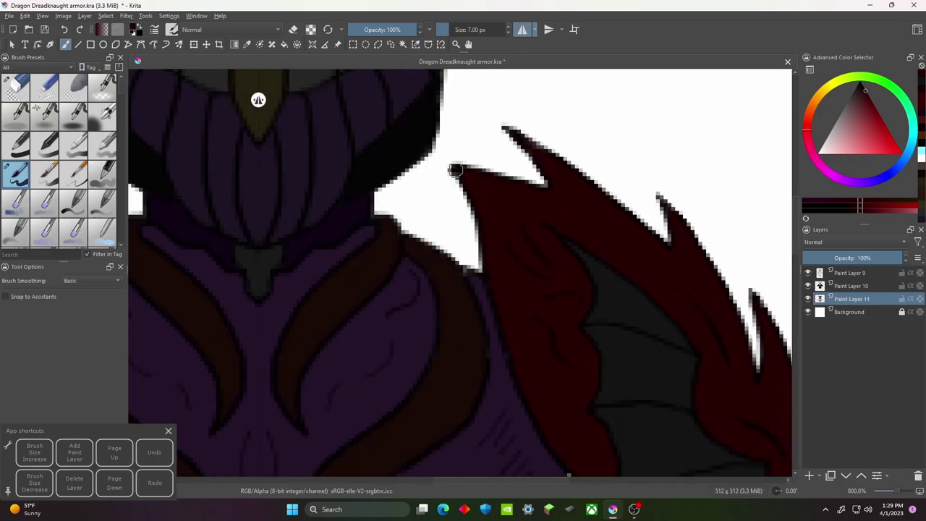
drag(588, 294, 541, 247)
- Select the scalloped trim below the torso on both sides and fill it medium gray
scroll(568, 438, down, 4)
right_click(481, 290)
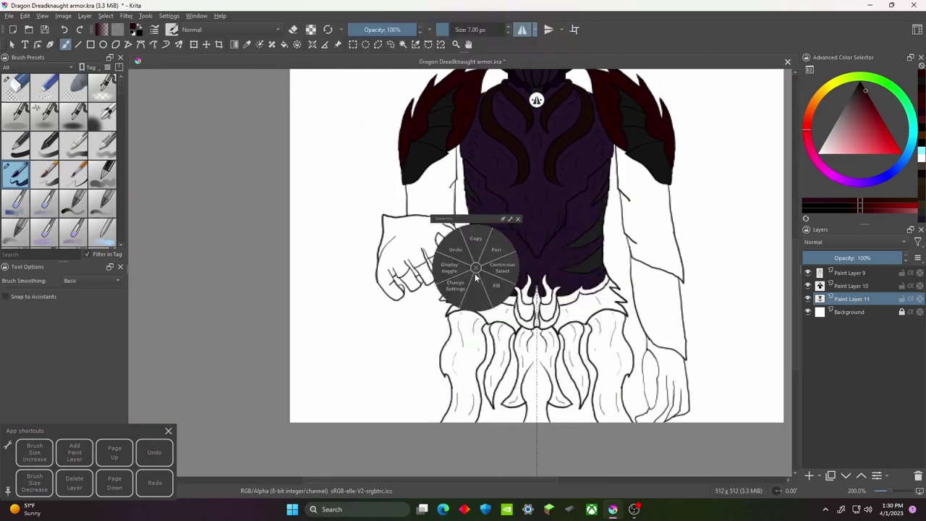
click(434, 296)
right_click(569, 197)
click(603, 223)
right_click(687, 111)
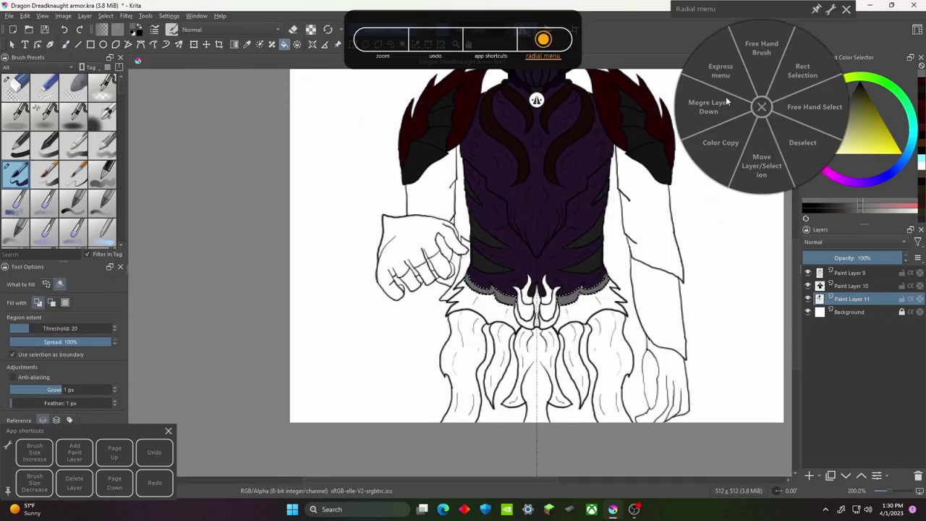
- Brush gray over the trim's light edges and merge Paint Layer 10 into Paint Layer 11
click(687, 110)
scroll(607, 282, up, 6)
click(682, 97)
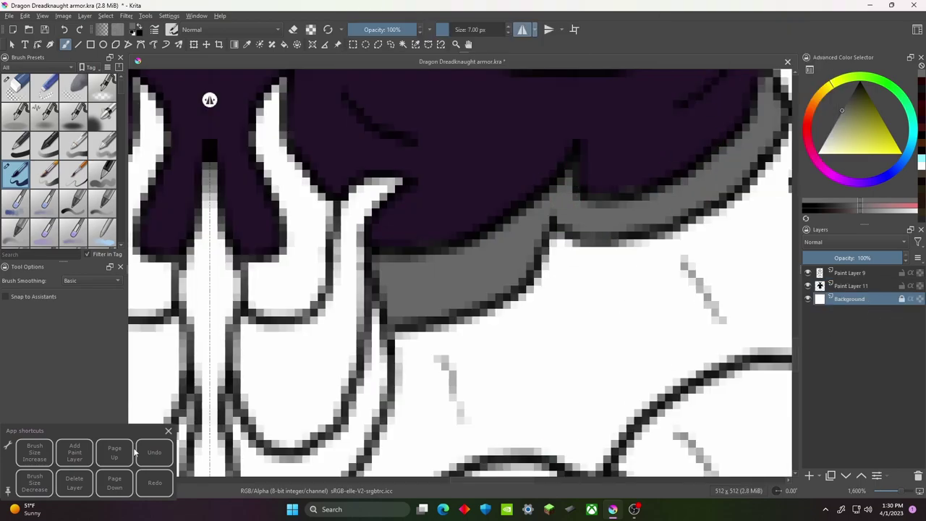
- Add Paint Layer 12 directly above the Background layer
click(616, 139)
click(613, 76)
scroll(448, 237, down, 3)
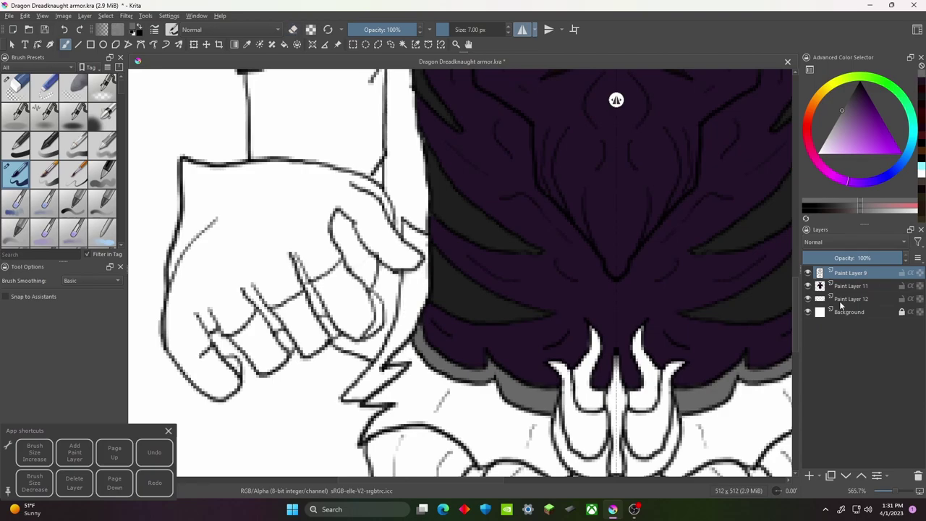
- On Paint Layer 11, select the jagged hip areas beneath the gray trim and fill them olive
click(850, 285)
click(636, 245)
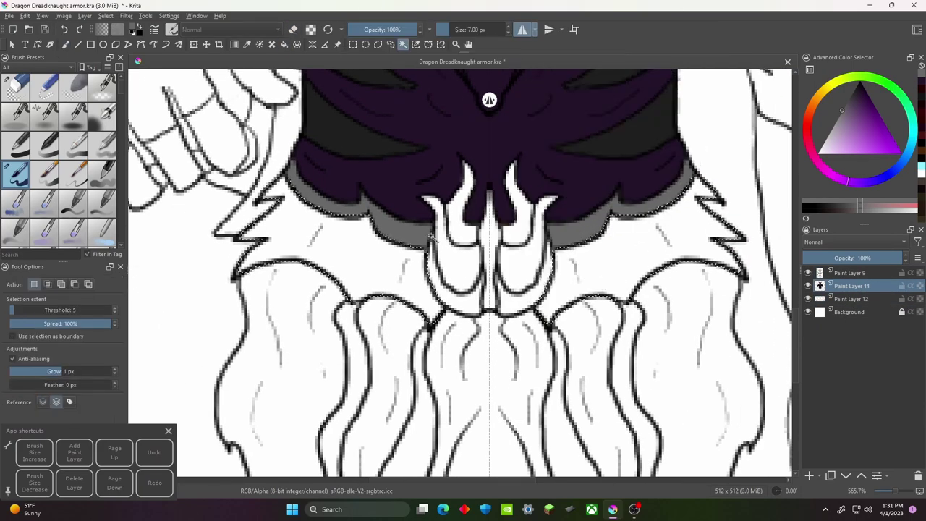
click(533, 325)
click(831, 92)
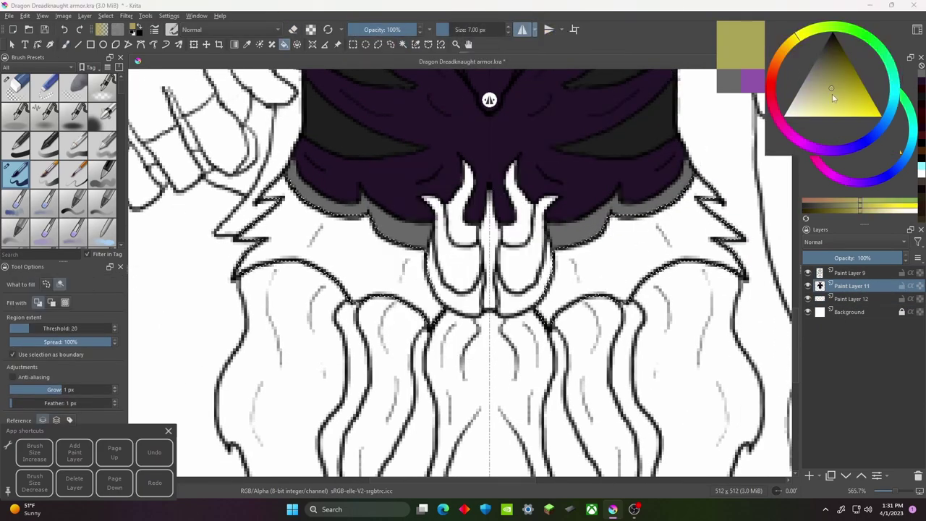
click(865, 105)
click(636, 239)
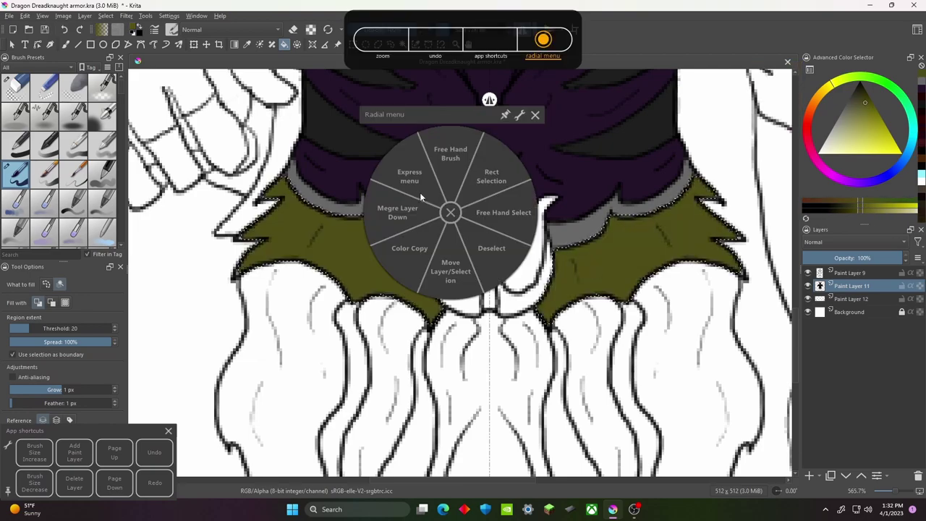
- On Paint Layer 12, brush olive over the light edge pixels of the hip areas
scroll(463, 275, up, 2)
key(Page_Down)
key(b)
scroll(585, 191, left, 5)
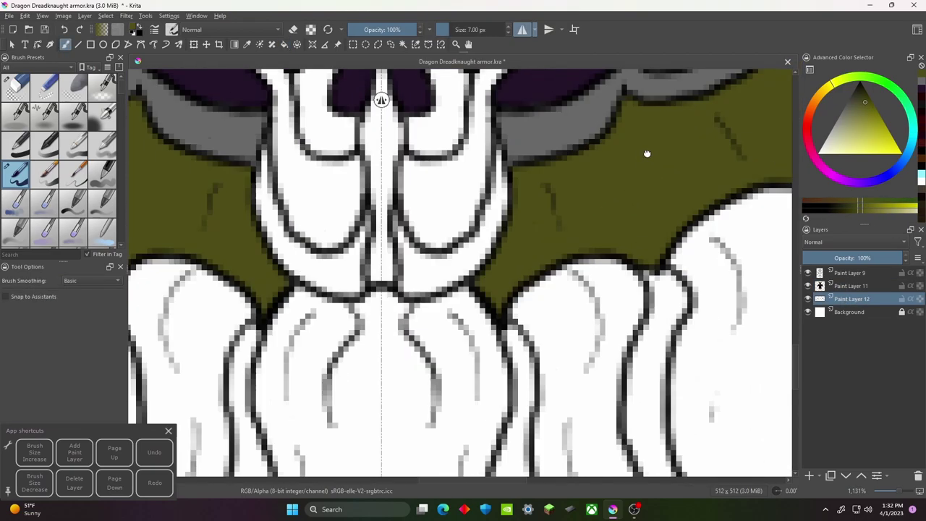
- Select the flame-shaped belt buckle pieces, pick a reddish brown and fill them
click(568, 128)
click(542, 225)
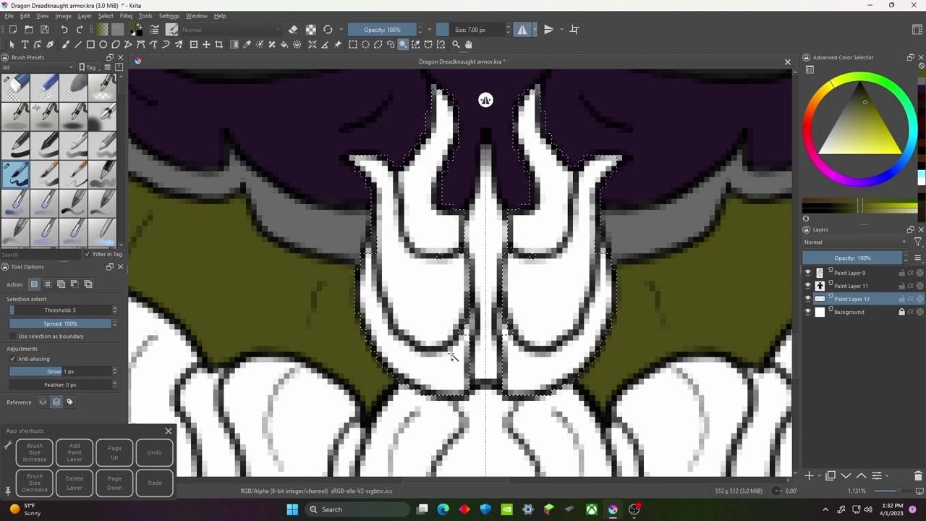
click(539, 201)
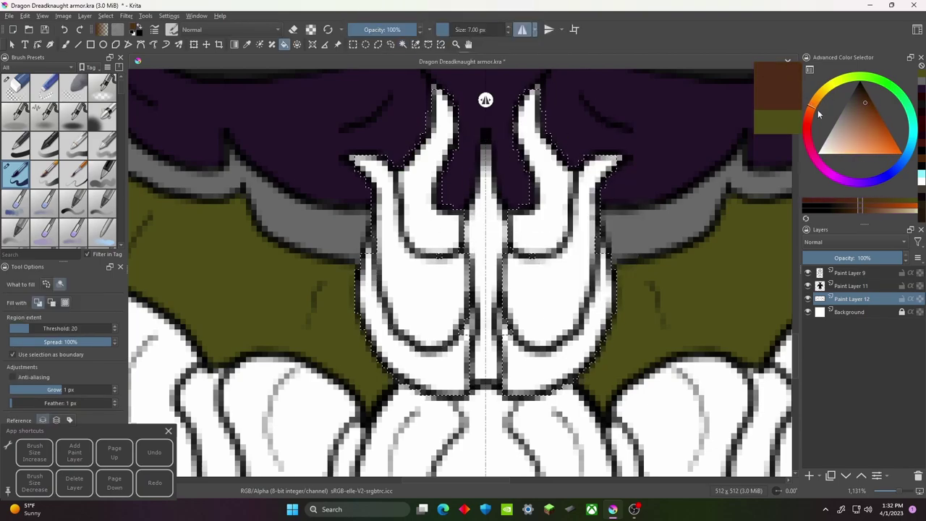
click(434, 181)
- Clear the selection and brush over the light tips and edges of the brown buckle on Paint Layer 12
key(ctrl+shift+a)
key(b)
scroll(627, 343, up, 2)
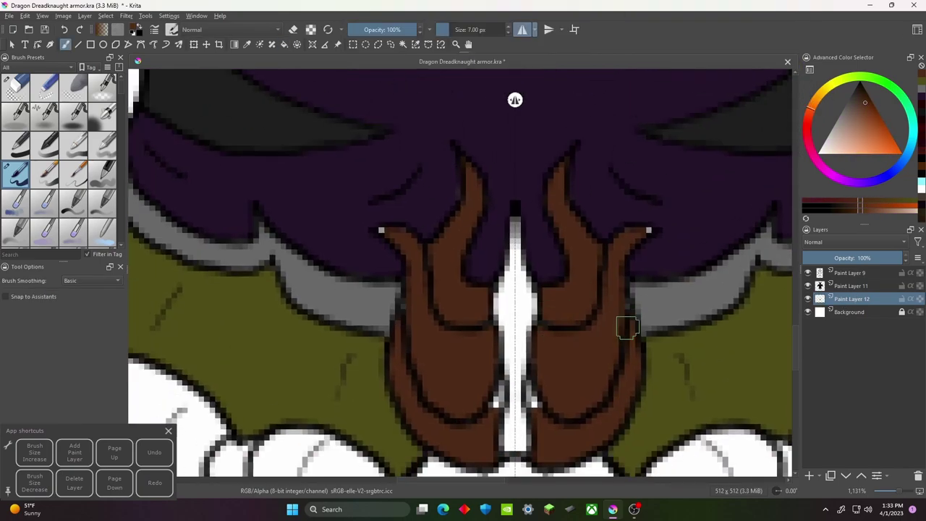
scroll(627, 343, down, 2)
scroll(584, 286, left, 1)
scroll(533, 248, up, 2)
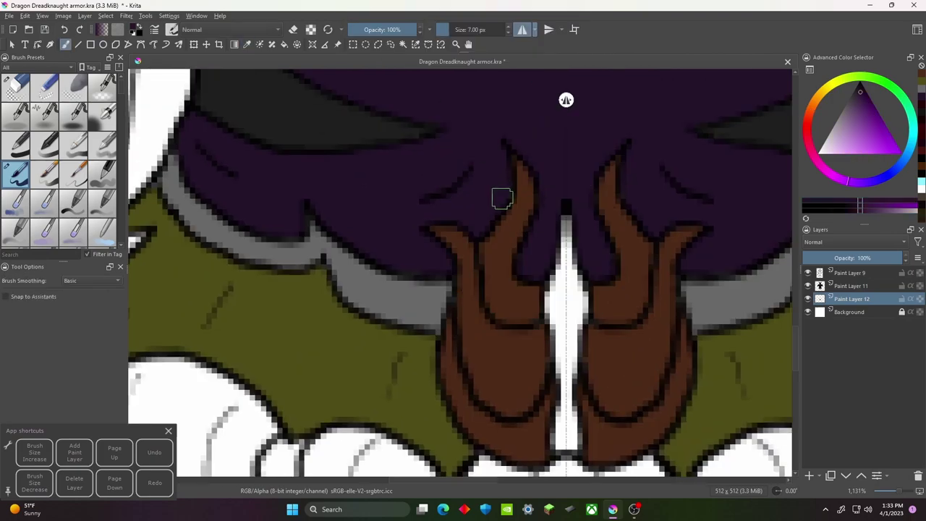
scroll(630, 222, right, 1)
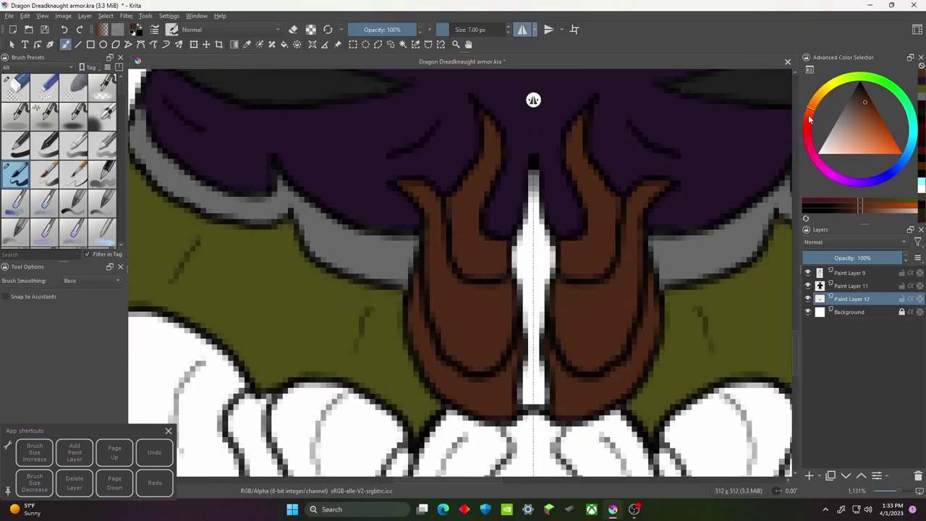
- Paint the buckle's white center spike dark red and touch up the brown edges beside it
scroll(535, 405, down, 2)
scroll(615, 265, down, 2)
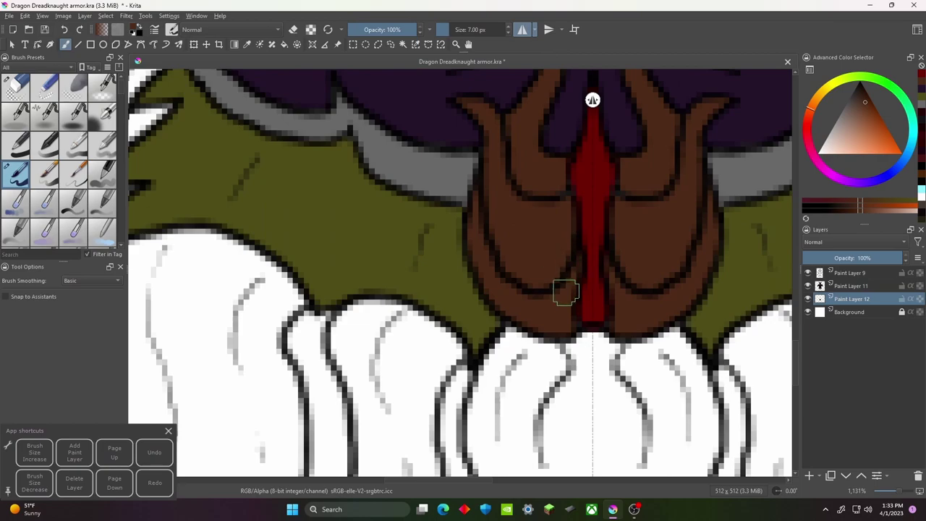
scroll(569, 279, up, 1)
- Merge Paint Layer 11 into Paint Layer 12 and sample the dark red of the buckle's center spike
key(ctrl+z)
scroll(533, 93, down, 5)
scroll(573, 240, up, 2)
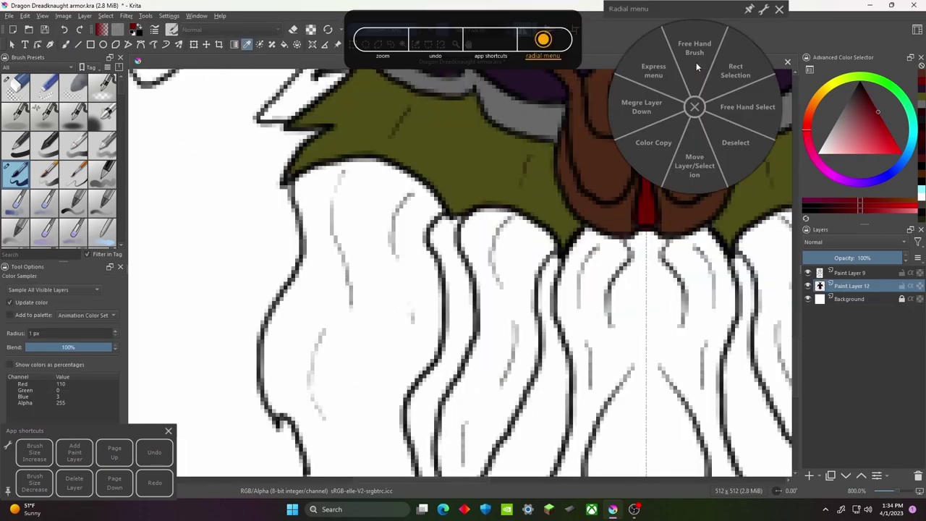
click(696, 62)
- Select the leg pieces and hanging cloth strips below the hips and fill them dark red on Paint Layer 12
scroll(574, 261, down, 2)
click(575, 260)
right_click(458, 282)
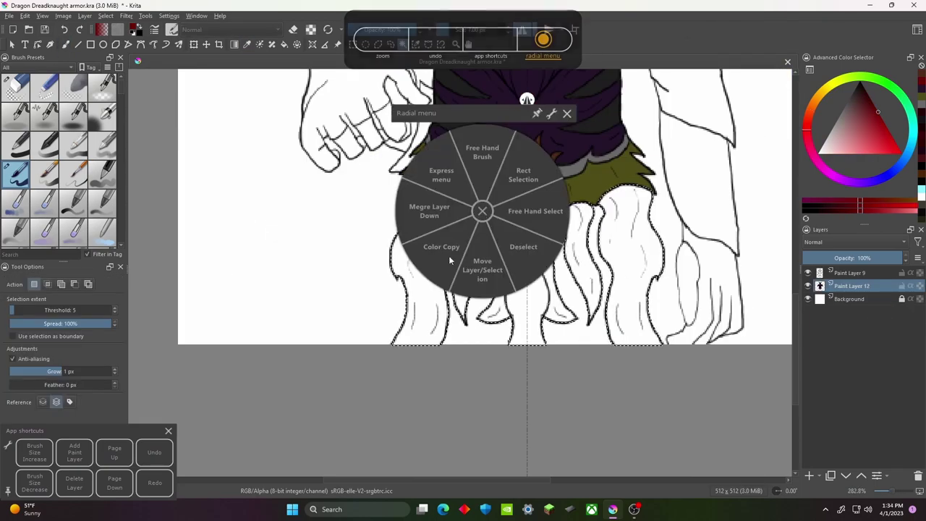
click(518, 250)
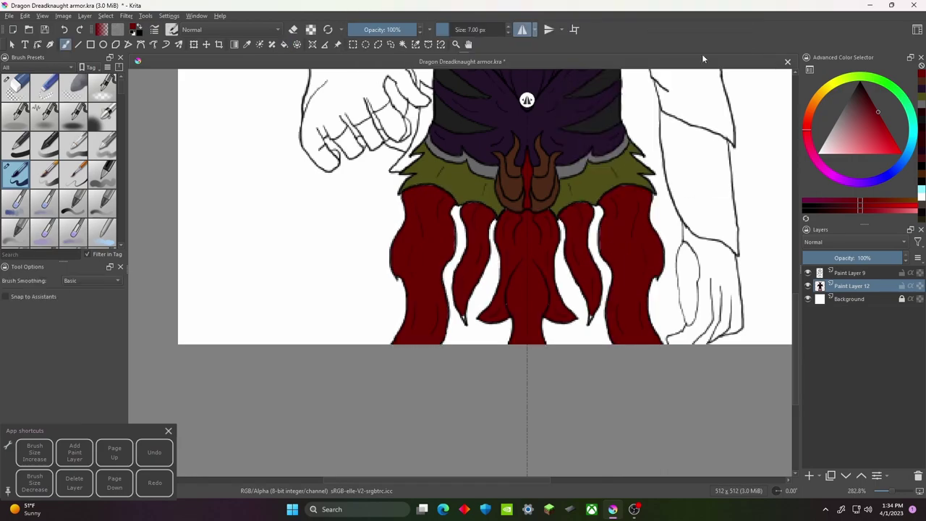
- Brush dark red over the light edge pixels and unfilled tips of the leg pieces and hanging strips
click(713, 80)
scroll(526, 183, up, 6)
drag(526, 183, 519, 351)
scroll(519, 352, down, 3)
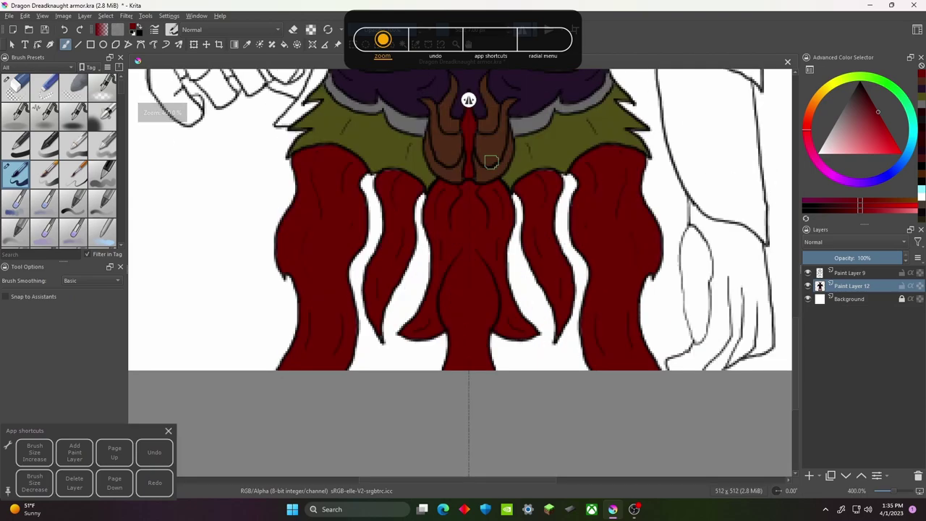
- Fill the gaps between the legs and the hanging cloth strips with a very dark purple, and clear the selection
key(ctrl+z)
key(f)
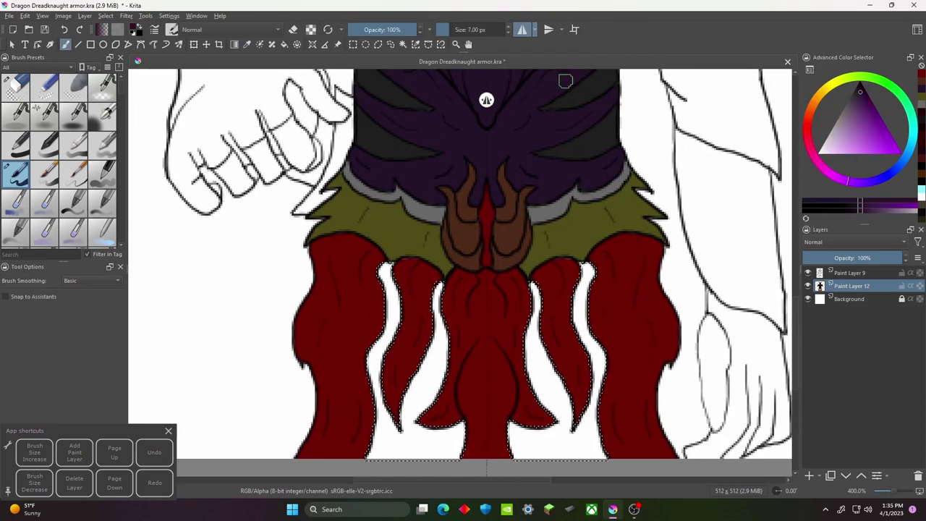
click(434, 446)
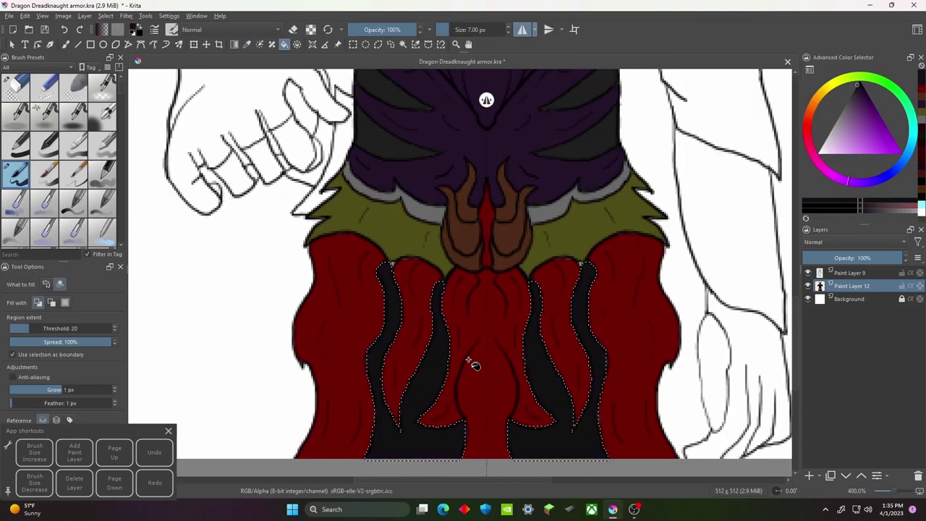
key(ctrl+z)
click(413, 432)
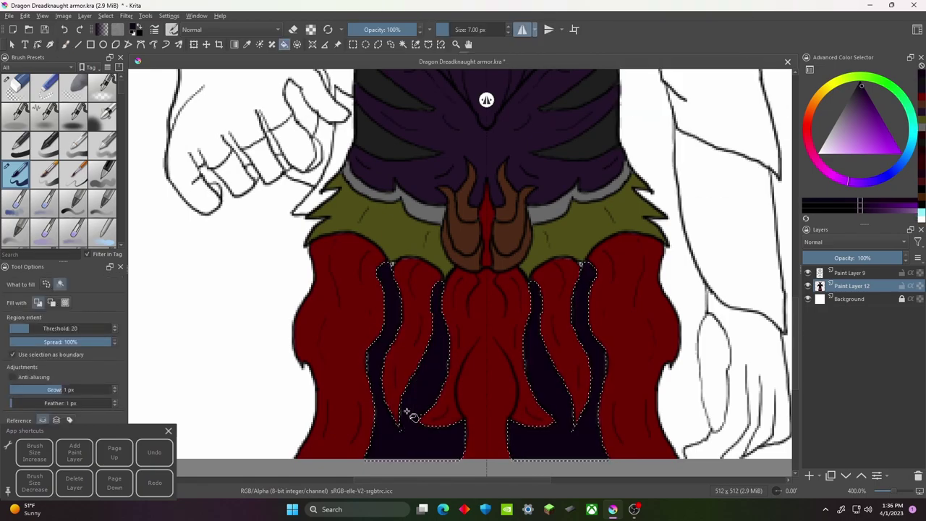
click(415, 226)
key(ctrl+shift+a)
- Touch up the edges between the dark purple gaps and the dark red legs and cloth tips with the brush
scroll(465, 283, up, 5)
drag(577, 311, 674, 94)
drag(496, 181, 506, 299)
right_click(680, 121)
click(564, 335)
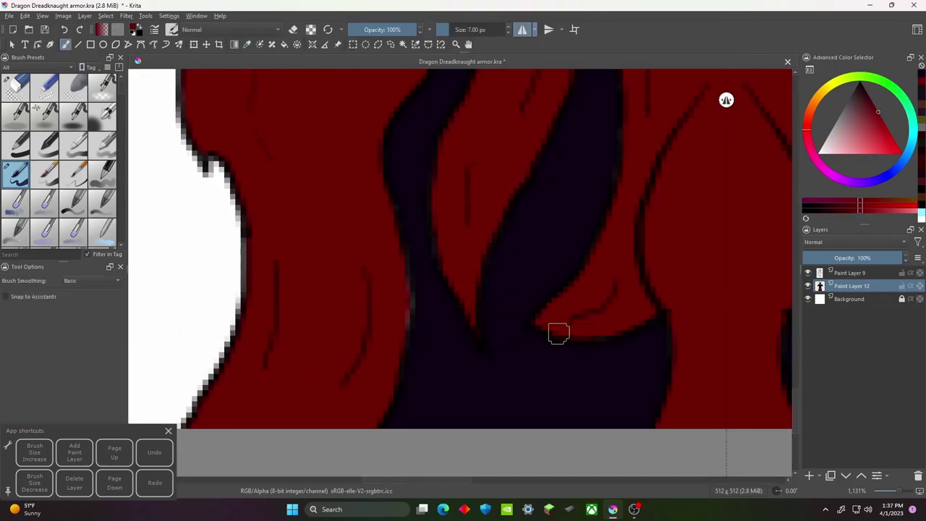
drag(563, 334, 531, 285)
drag(603, 242, 546, 365)
- Turn off horizontal mirroring, select the bare arm areas on both sides, and fill them with the torso's dark purple
key(3)
click(488, 253)
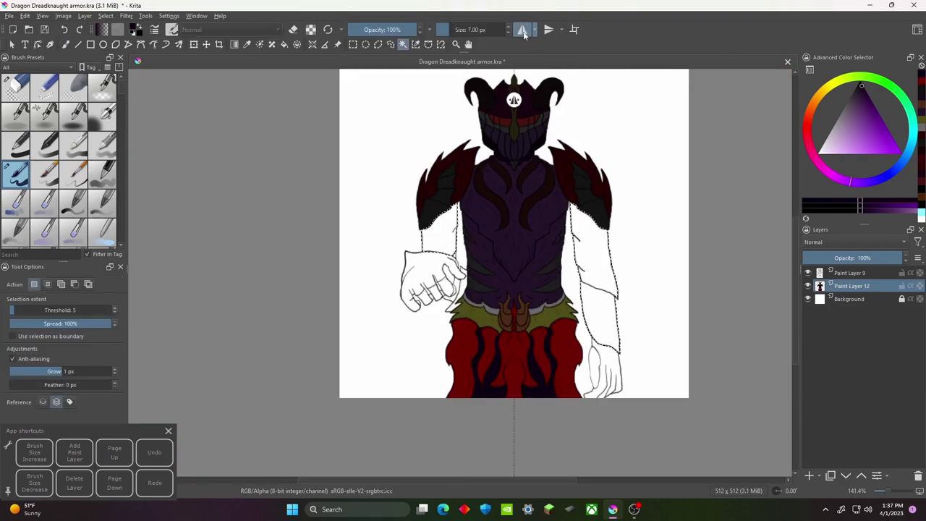
key(f)
click(439, 229)
key(b)
click(677, 168)
- Brush dark purple over the unfilled sliver and edge pixels where the character's right arm meets the wrist
key(3)
scroll(552, 224, up, 4)
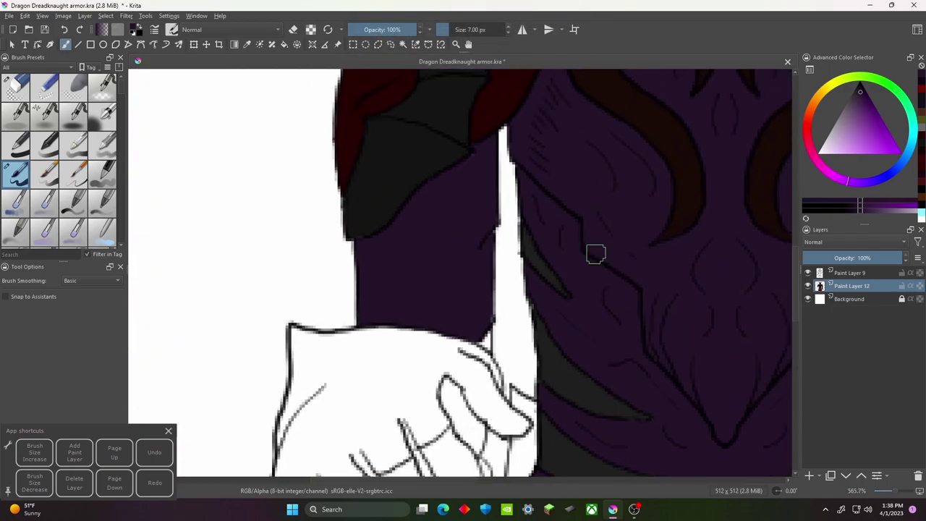
scroll(488, 258, up, 2)
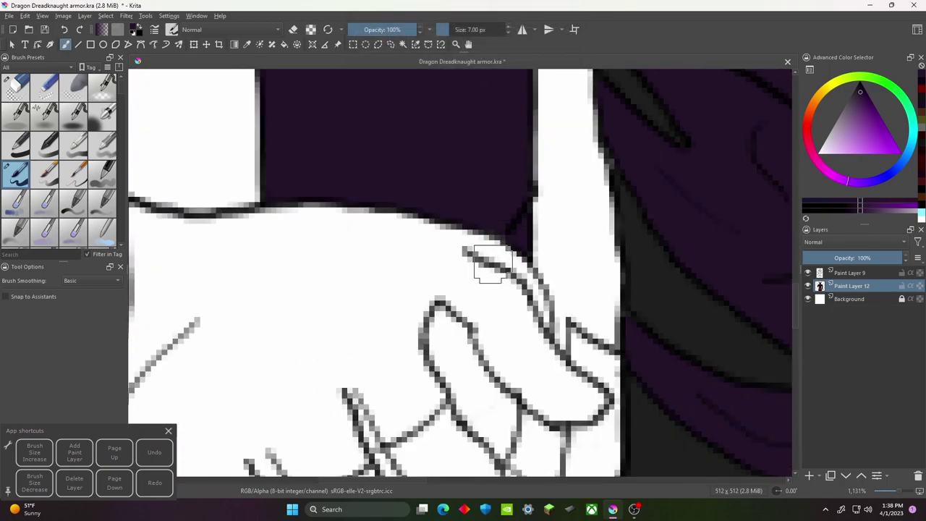
scroll(525, 80, down, 1)
scroll(275, 253, up, 1)
- Paint a curved near-black purple cuff across the back of the character's right fist, filling it up to the wrist line
drag(318, 239, 329, 304)
drag(413, 83, 393, 290)
mouse_move(331, 124)
mouse_down()
mouse_move(568, 175)
mouse_move(497, 150)
mouse_up()
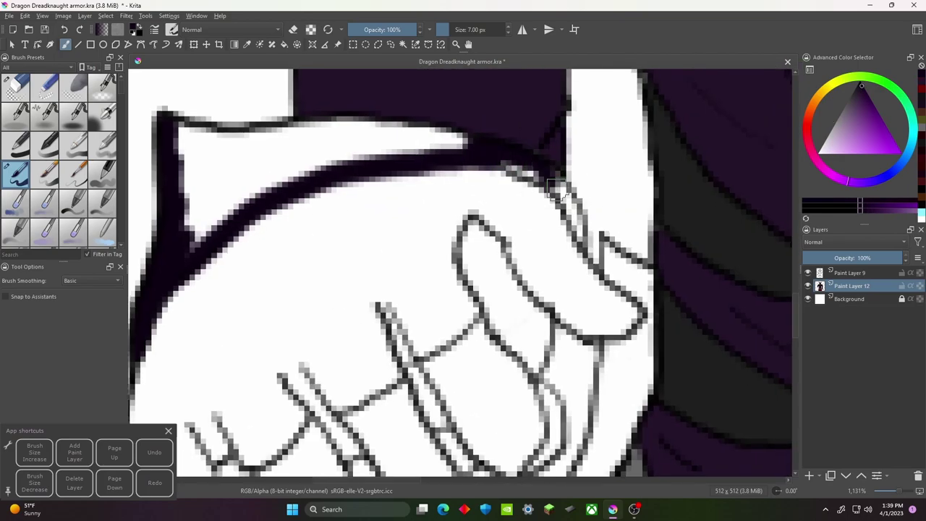
scroll(502, 162, up, 1)
mouse_move(318, 177)
mouse_down()
mouse_move(487, 173)
mouse_move(615, 192)
mouse_up()
drag(550, 188, 322, 196)
scroll(347, 189, down, 5)
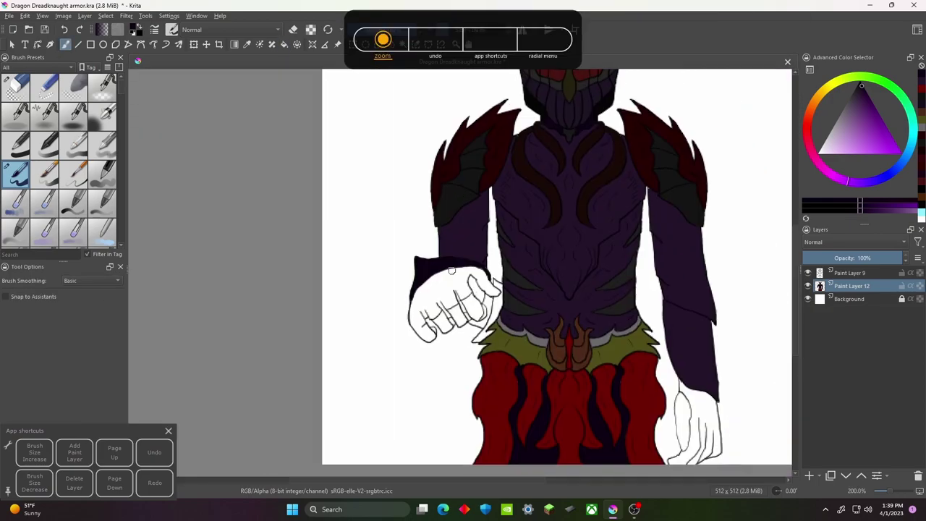
- Select both hands, fill them with dark gray, and clear the selection
scroll(445, 293, down, 5)
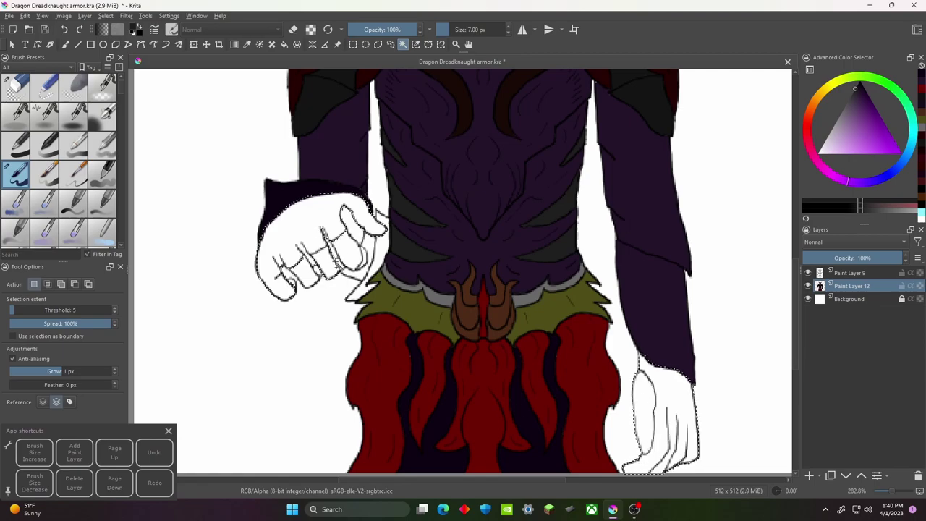
key(shift+BackSpace)
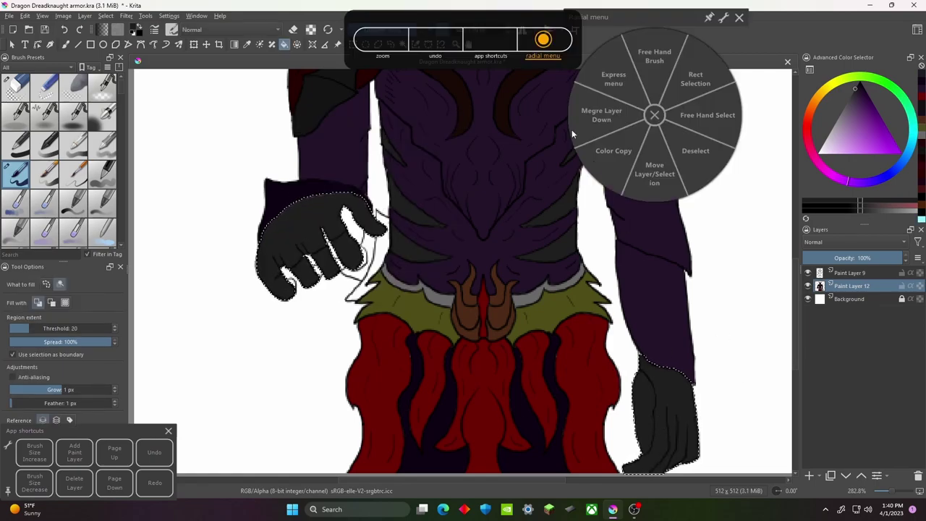
click(736, 172)
key(b)
- Touch up the fist's finger edges in dark gray and the cuff's boundary in near-black purple
scroll(480, 256, up, 5)
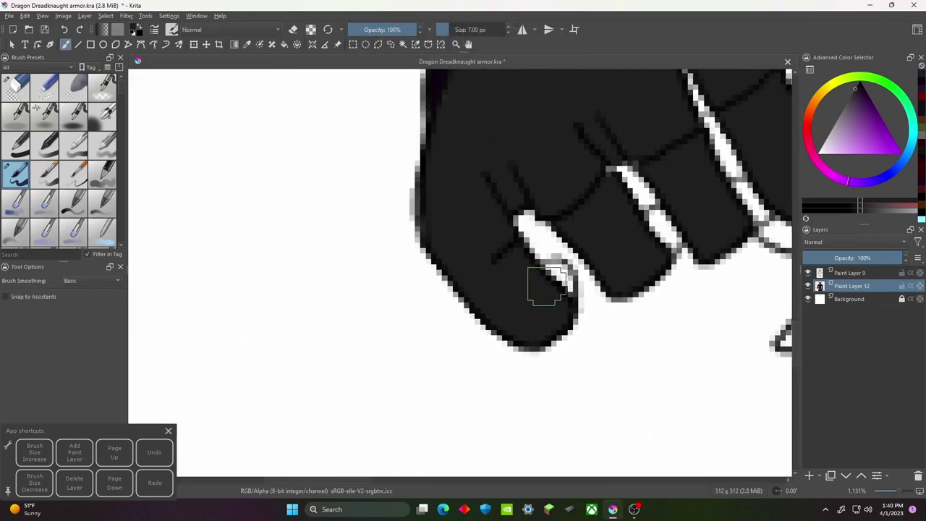
scroll(548, 290, up, 4)
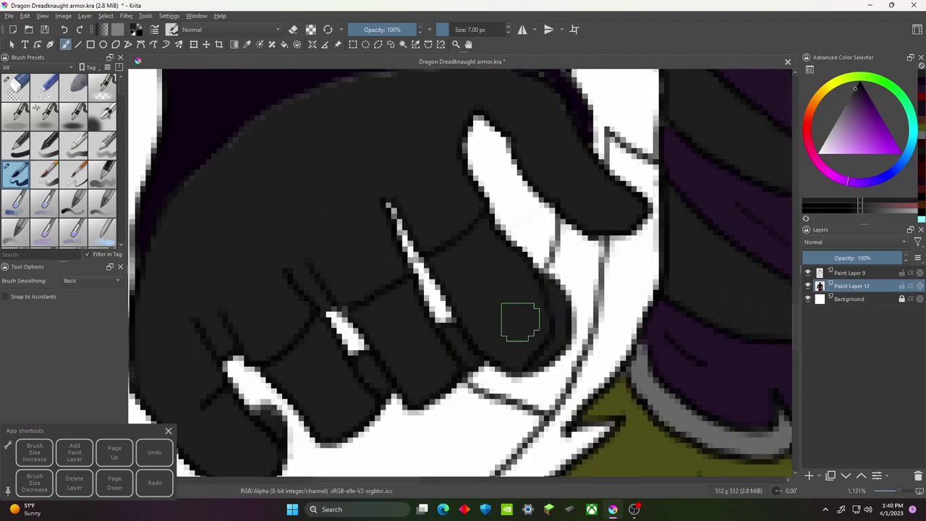
scroll(521, 274, up, 3)
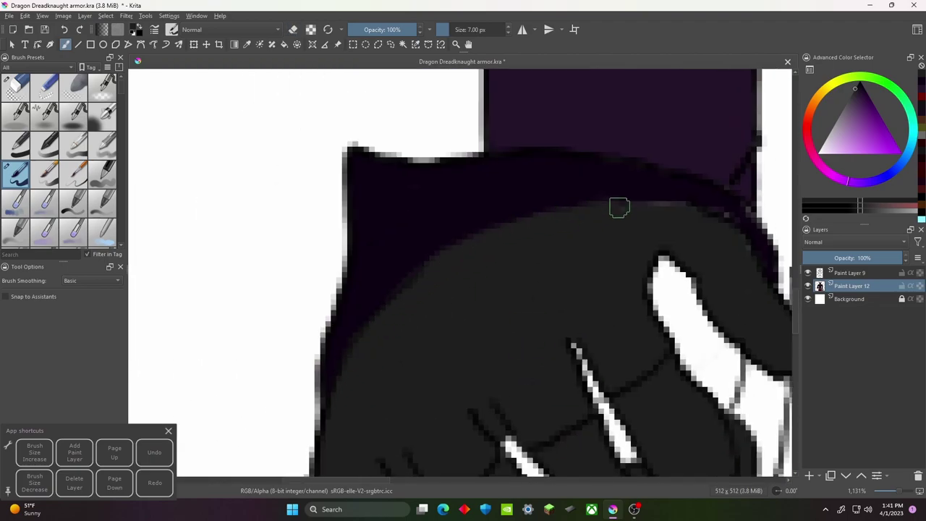
scroll(509, 251, right, 4)
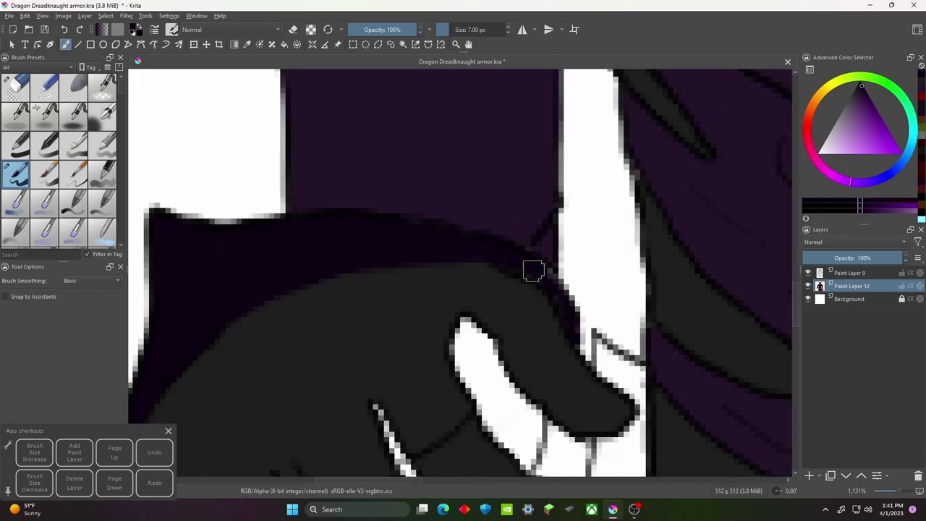
scroll(530, 267, down, 3)
- Fill the gap between the thumb and index finger with blue-gray and brush the same color into the neighboring finger gap
click(444, 230)
key(f)
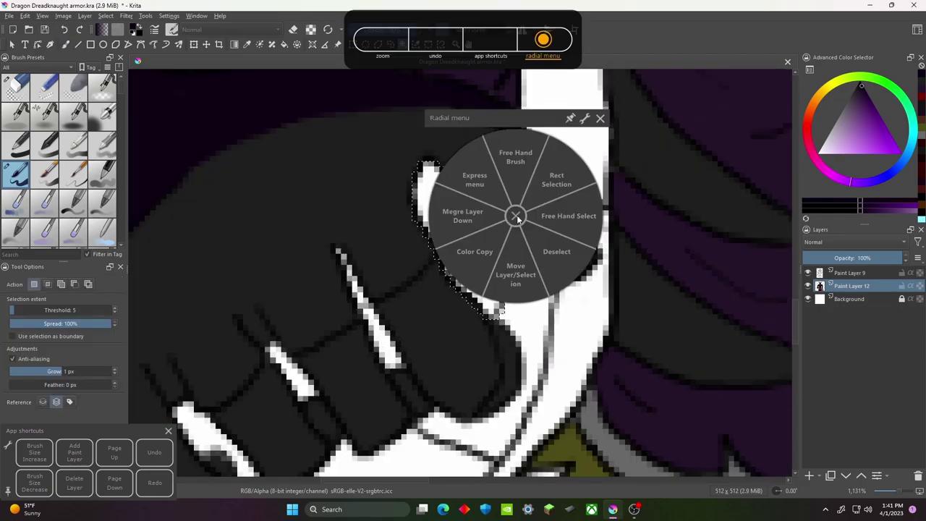
click(827, 100)
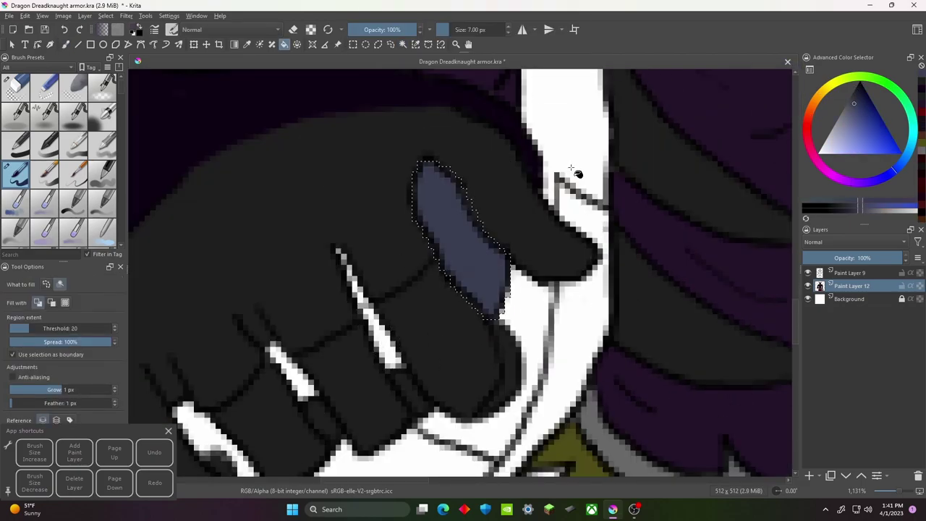
click(848, 110)
key(ctrl+shift+a)
key(b)
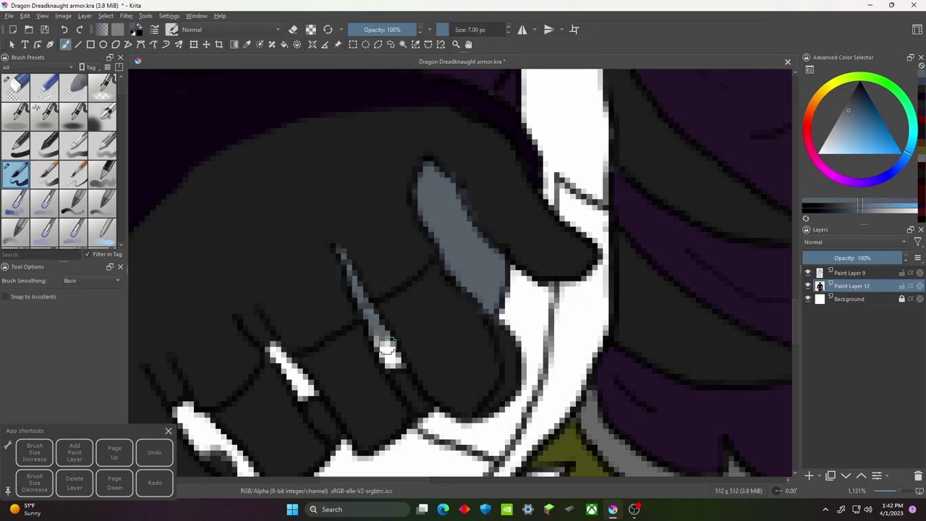
drag(384, 210, 409, 190)
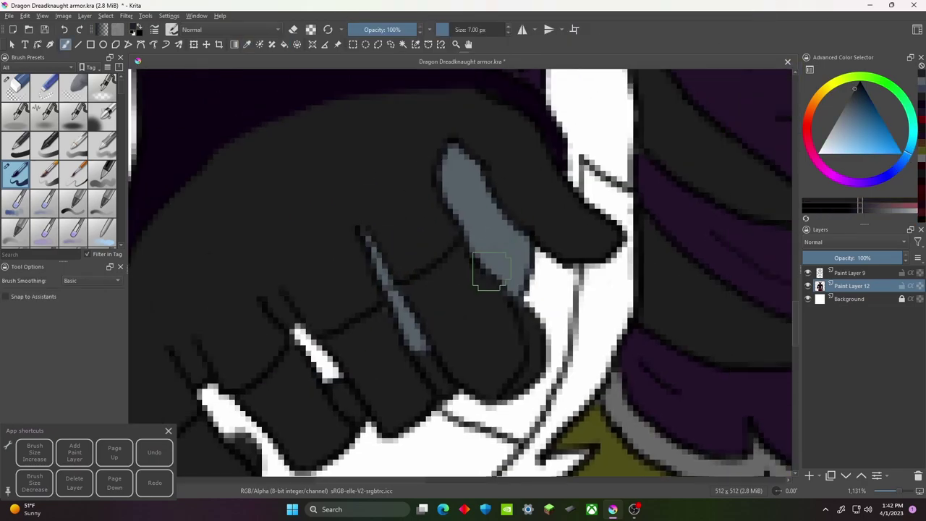
- Paint the area behind the fist's fingers dark brown and the strip between the hand and torso medium gray
click(860, 94)
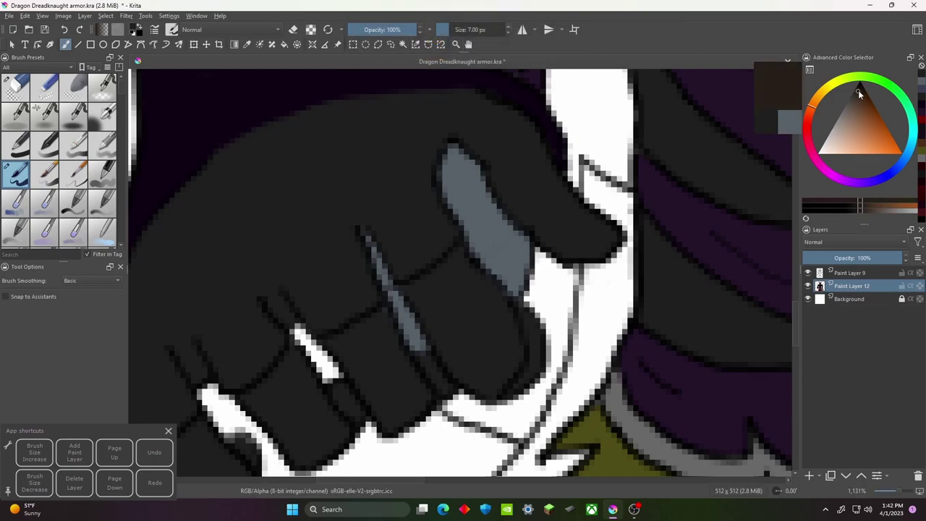
drag(557, 351, 615, 235)
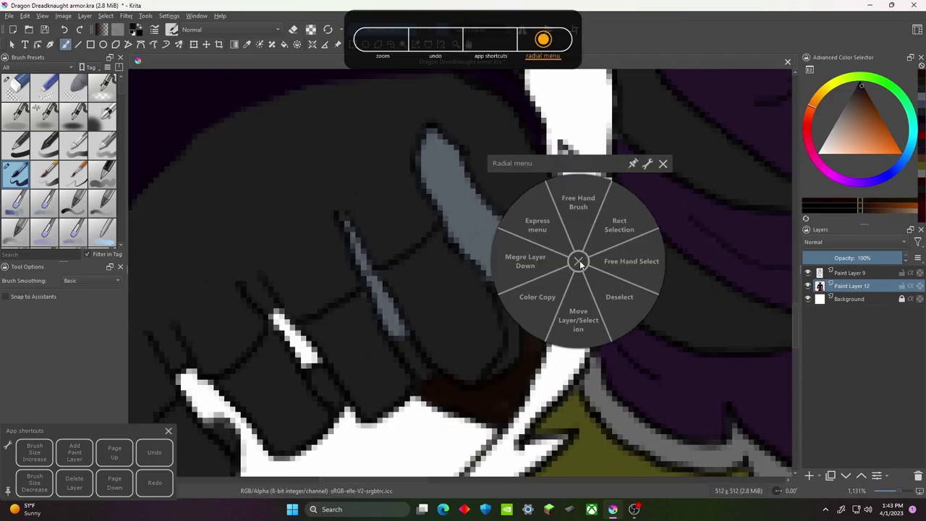
key(f)
click(833, 176)
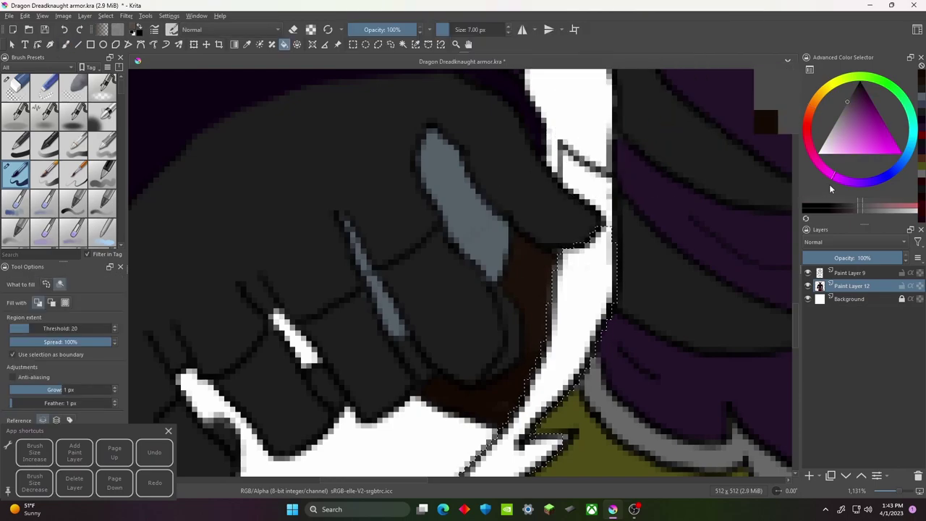
click(844, 106)
key(ctrl+z)
key(b)
drag(620, 140, 619, 206)
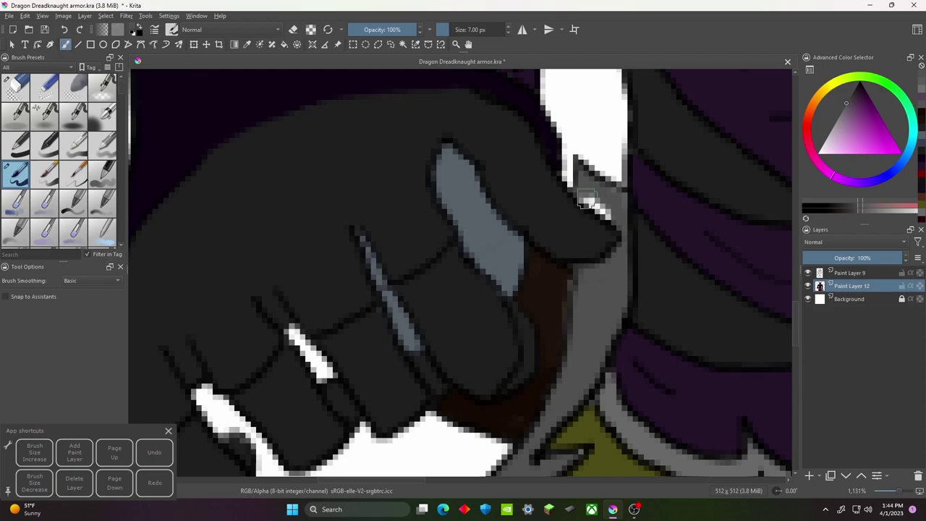
key(minus)
key(minus)
key(minus)
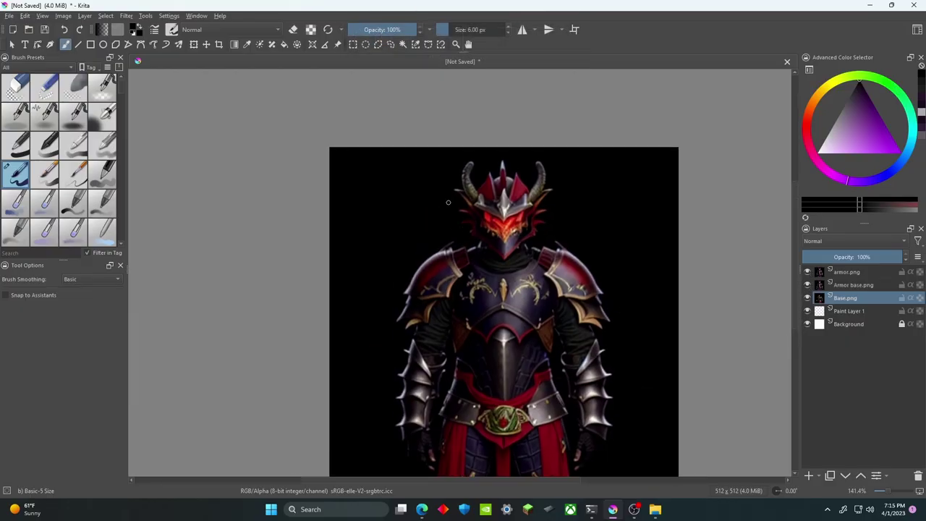
- In the armor image document, lasso the horned helmet on the Armor base.png layer and cut it to a new layer
right_click(382, 103)
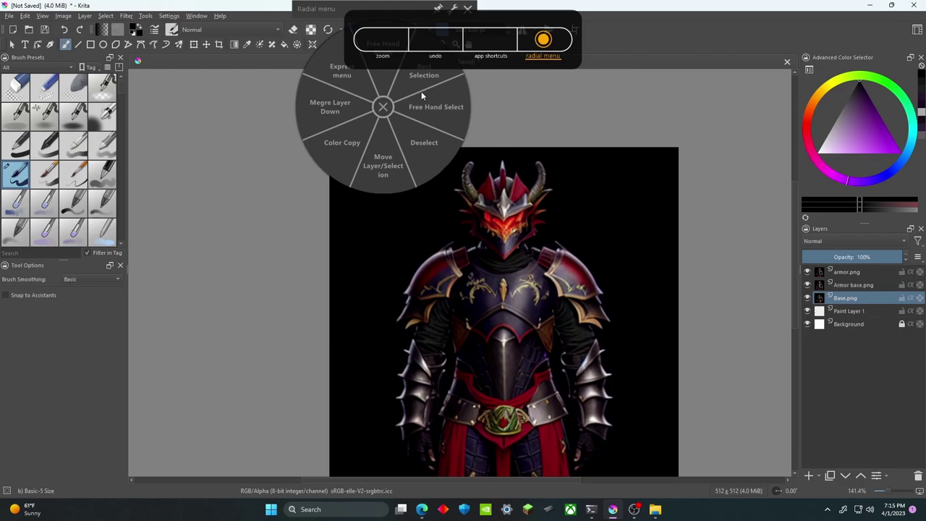
drag(470, 154, 468, 238)
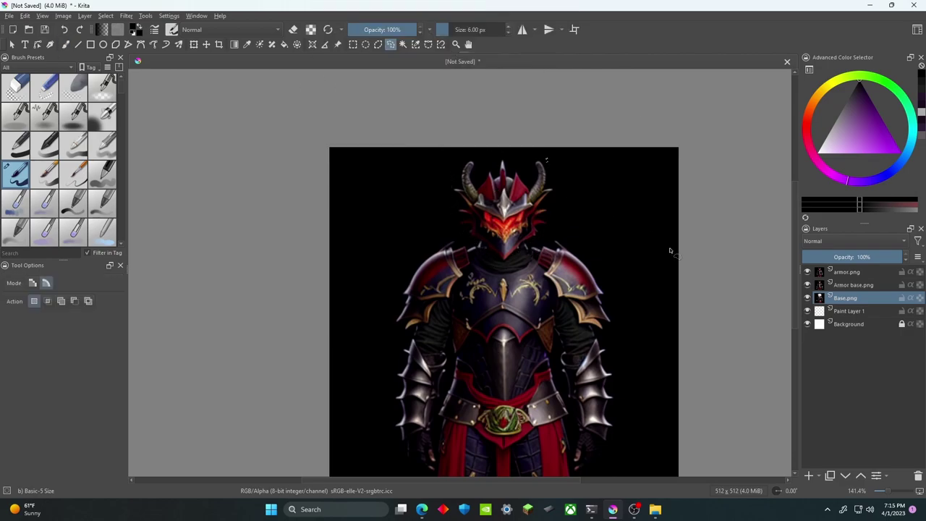
key(Page_Up)
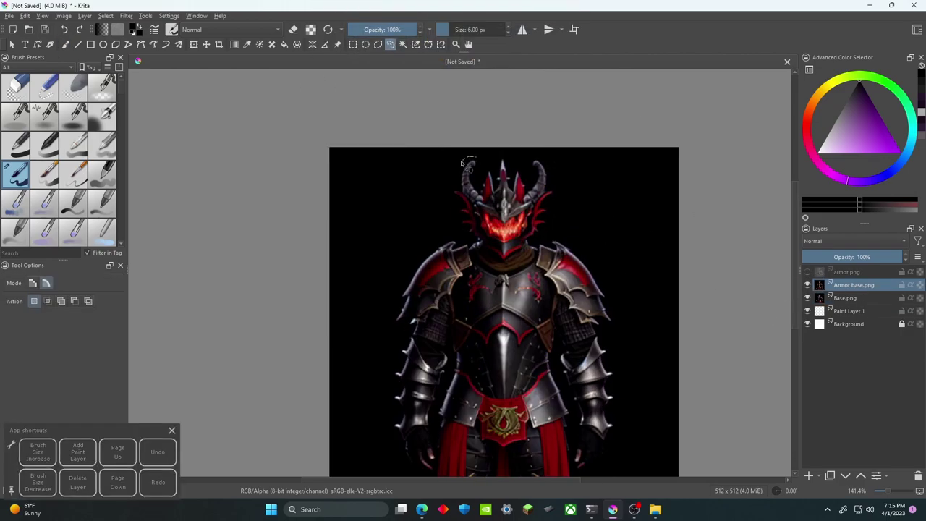
key(ctrl+j)
key(plus)
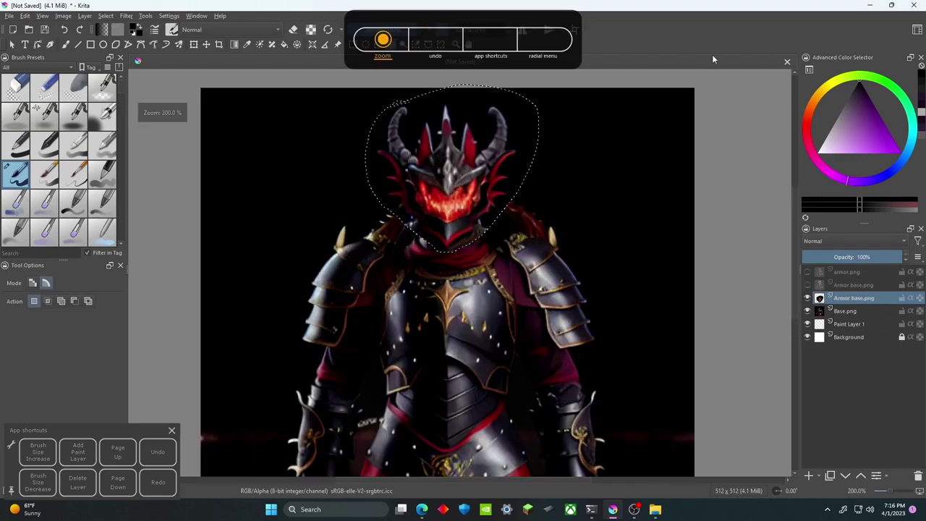
- Hide Base.png and erase the black background around the cut-out helmet's chin and jaw
key(b)
key(plus)
key(plus)
key(e)
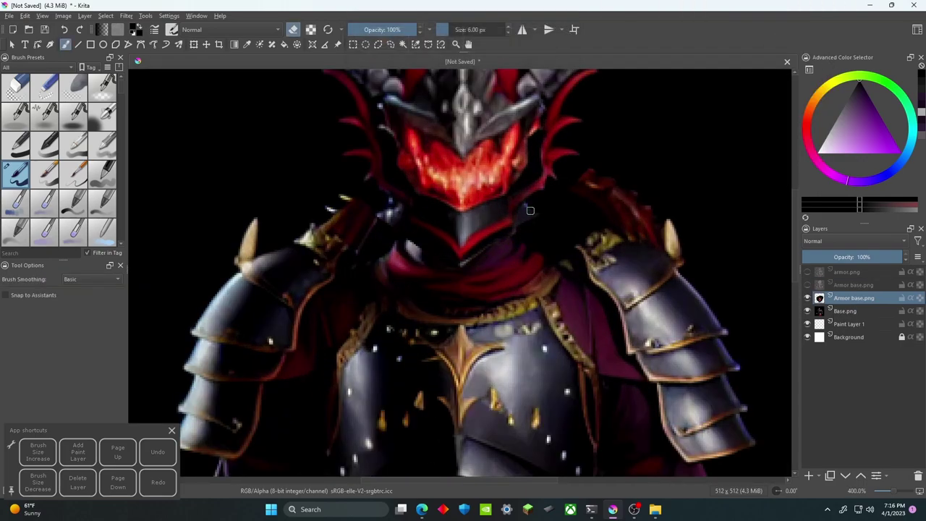
key(ctrl+shift+h)
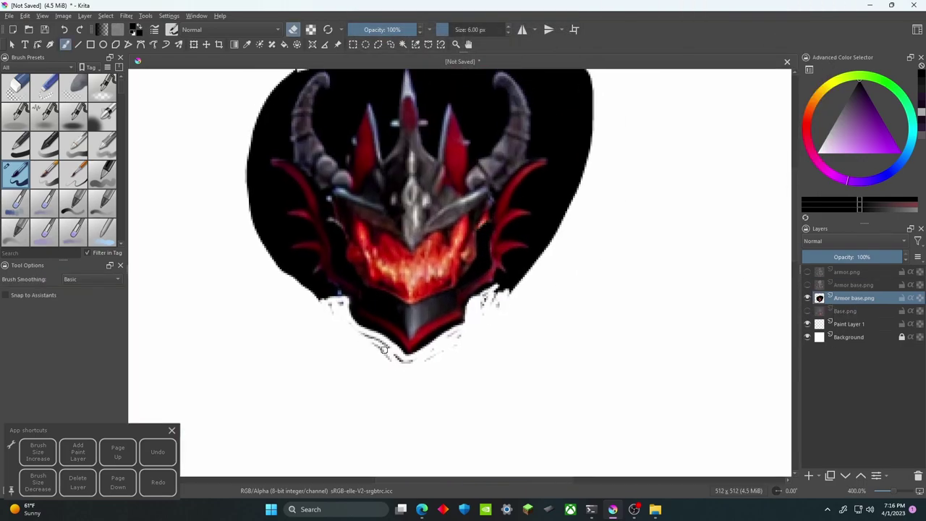
drag(374, 346, 321, 401)
key(minus)
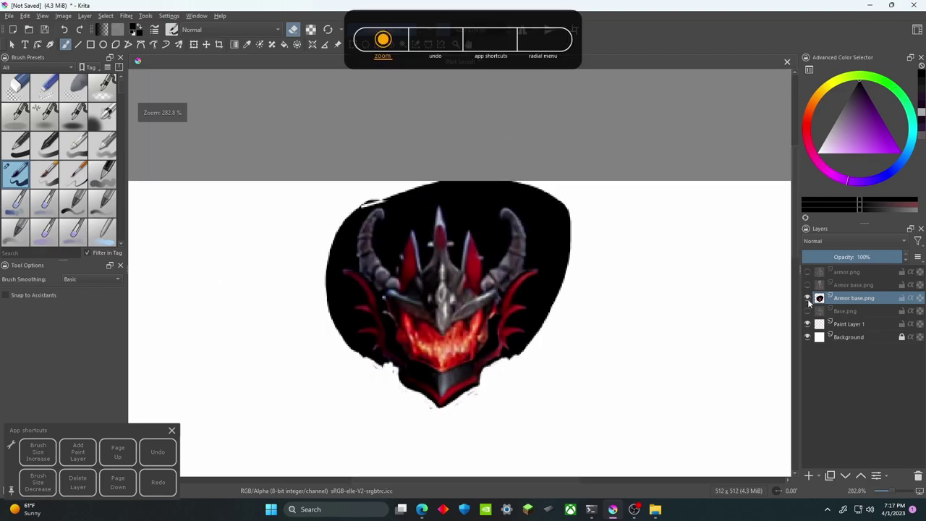
- Compare the armor versions by showing and hiding the Base.png, Armor base.png and armor.png layers in turn
click(808, 311)
click(807, 284)
click(807, 297)
click(807, 297)
drag(463, 325, 405, 181)
right_click(711, 104)
click(807, 285)
click(808, 271)
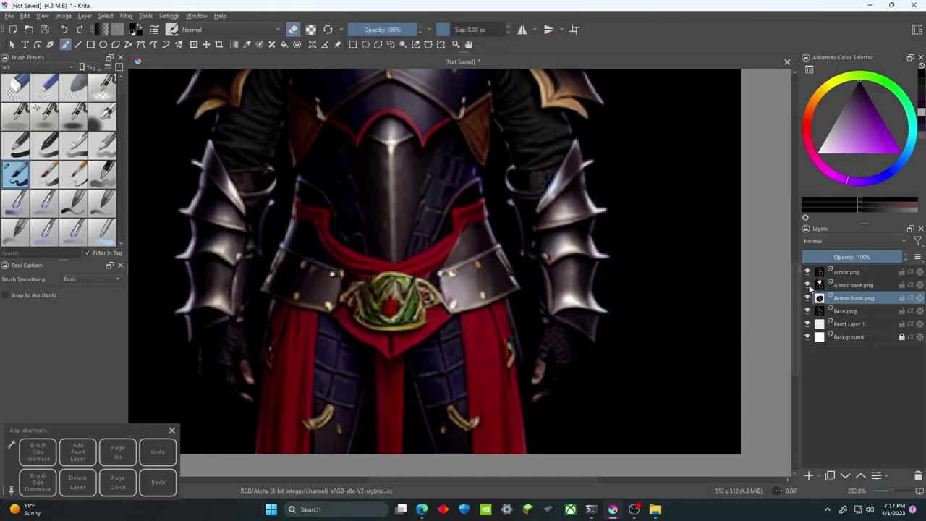
click(807, 272)
- Lasso the hands on the armor.png layer, cut them to a new layer above Base.png, and hide the armor.png and uncut Armor base.png sources
key(ctrl+r)
click(809, 274)
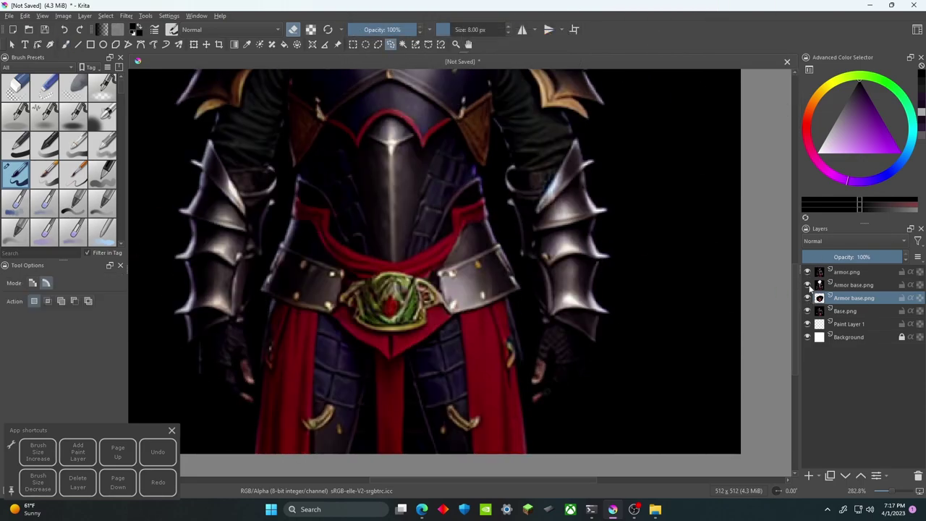
mouse_move(530, 306)
mouse_down()
mouse_move(533, 295)
mouse_move(601, 362)
mouse_move(537, 305)
mouse_up()
key(ctrl+alt+j)
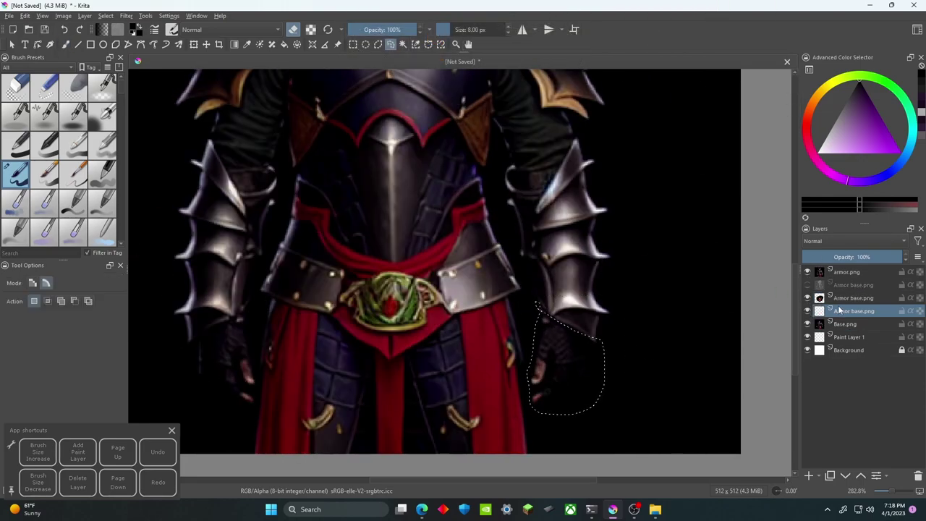
drag(532, 412, 532, 416)
click(844, 311)
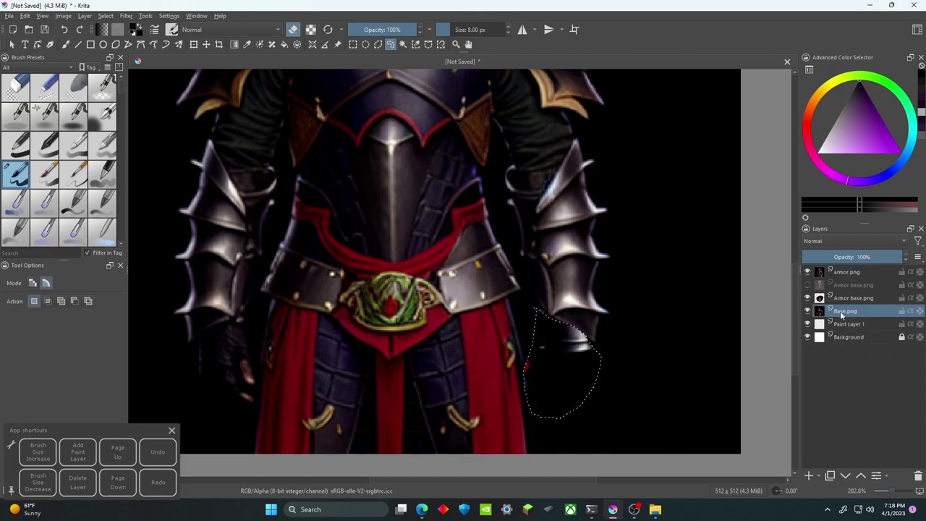
click(807, 272)
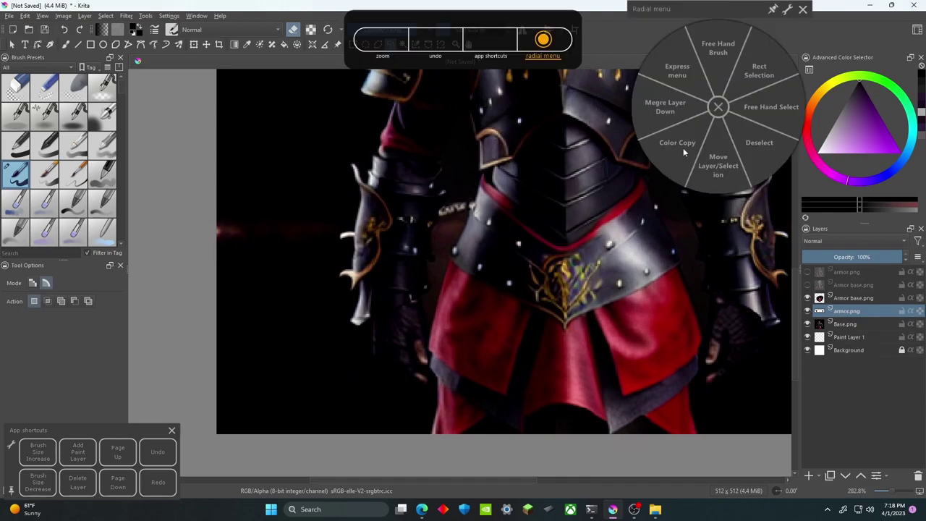
- Sample black from the background and try painting over the forearm guard on Base.png, toggling the cut-out hands layer to compare
click(677, 144)
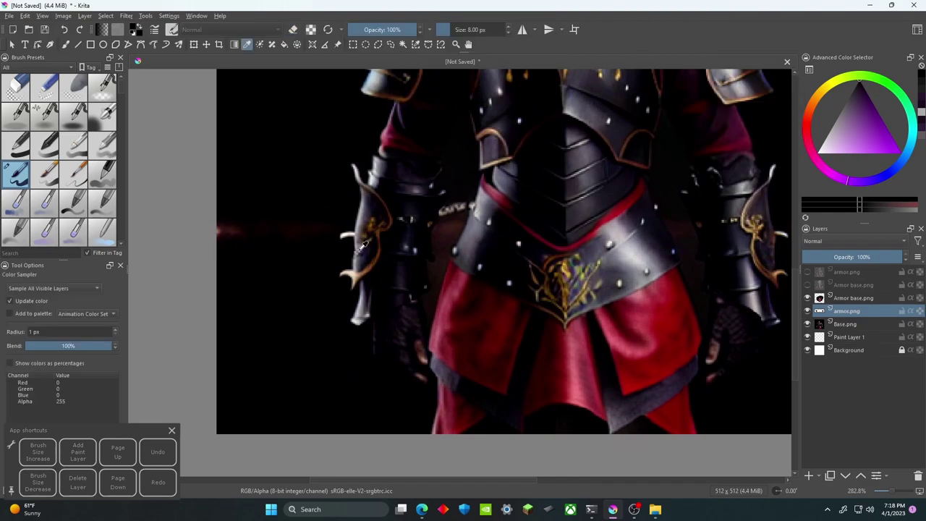
key(b)
key(Page_Down)
click(807, 285)
click(807, 285)
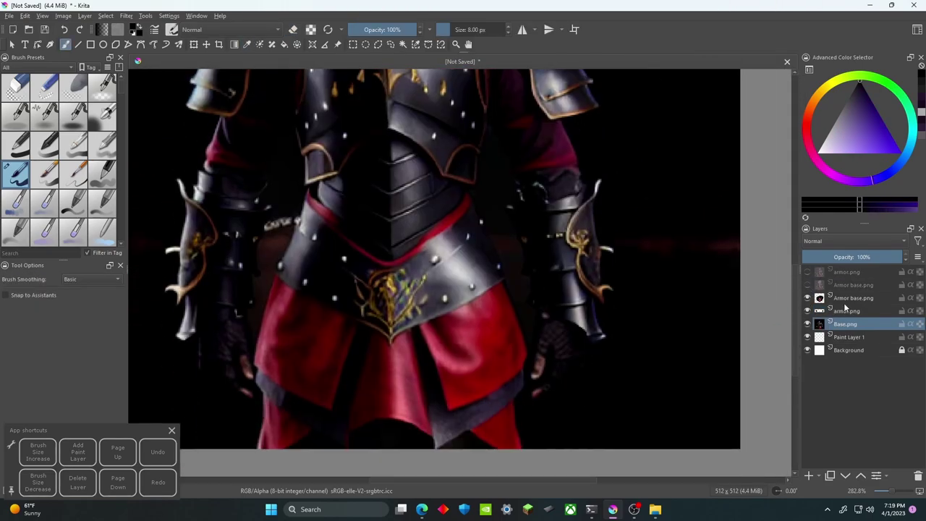
scroll(657, 285, up, 3)
click(807, 311)
drag(480, 240, 574, 277)
key(ctrl+z)
click(807, 311)
- Paint black over the lower tips of both forearm guards on the Base.png layer
scroll(593, 275, down, 1)
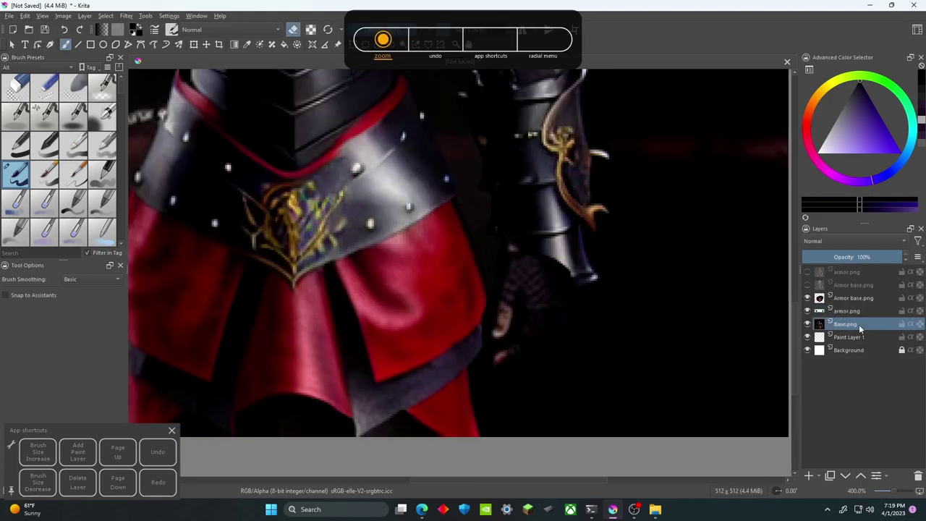
right_click(672, 104)
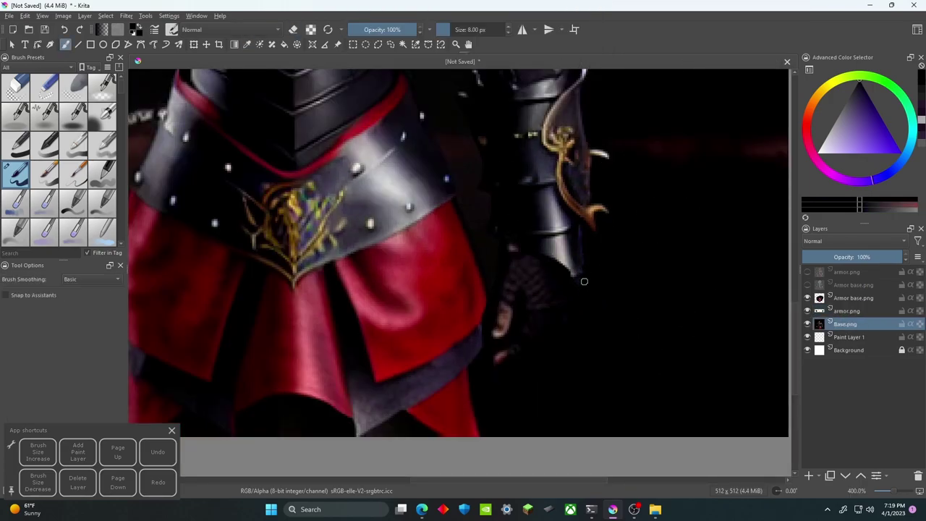
drag(584, 275, 788, 282)
scroll(506, 238, down, 1)
- Sample a blue-gray and try a stroke along the thumb edge of the figure's left-side hand on the cut-out armor.png layer
key(p)
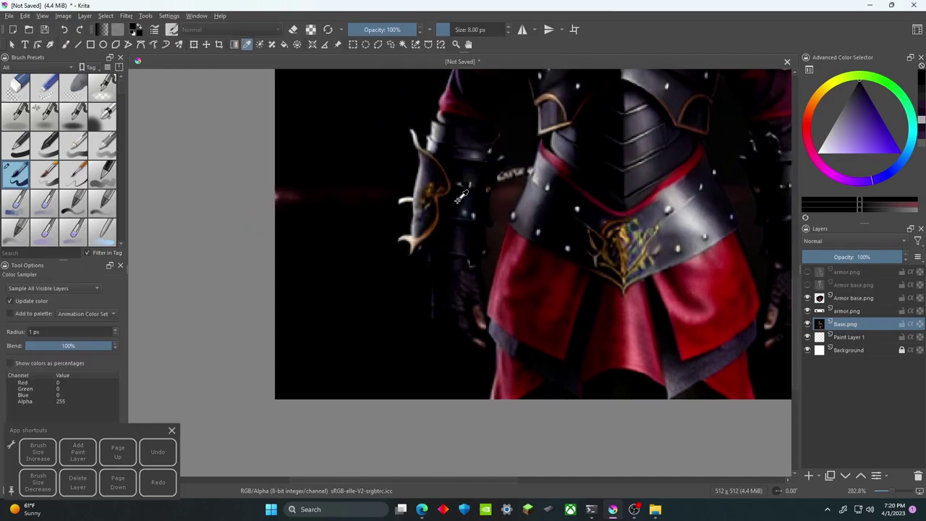
key(b)
scroll(471, 265, up, 2)
key(Page_Up)
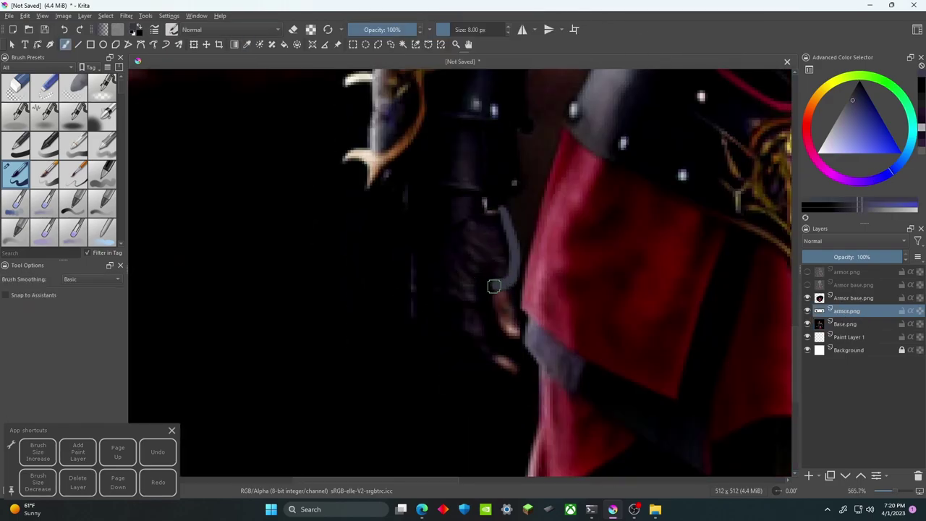
key(ctrl+z)
scroll(463, 275, down, 2)
- Sample a muted purple from the armor and paint the left-side hand's thumb, with a dark gray stroke along its finger
right_click(620, 104)
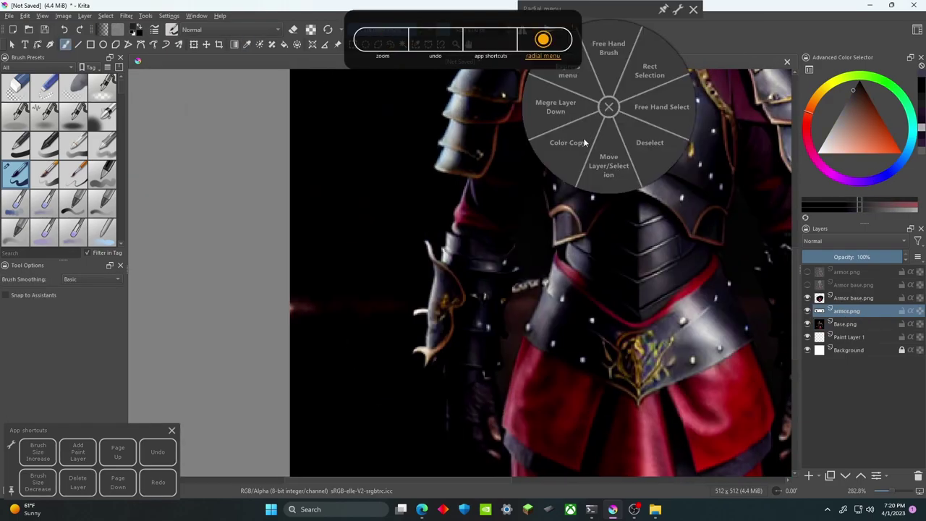
key(p)
click(608, 271)
right_click(622, 134)
key(b)
scroll(515, 244, up, 2)
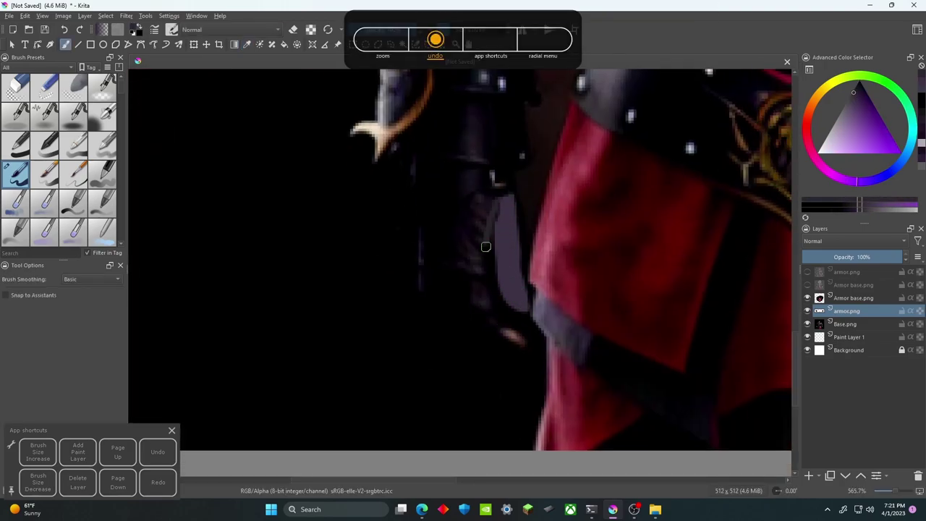
drag(496, 206, 527, 341)
scroll(480, 245, down, 3)
- Fill the back of the left-side hand with sampled purple-gray and soften the transitions with a 10 px blending brush
right_click(547, 145)
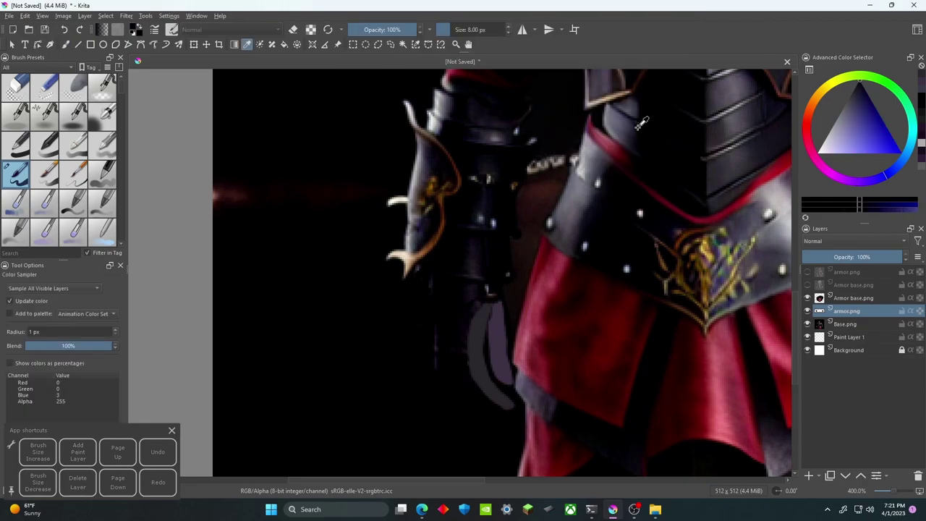
scroll(392, 262, up, 3)
scroll(392, 262, up, 2)
drag(470, 148, 397, 292)
mouse_move(450, 309)
mouse_down()
mouse_move(425, 246)
mouse_move(459, 301)
mouse_up()
scroll(459, 302, up, 3)
scroll(458, 302, down, 3)
click(45, 488)
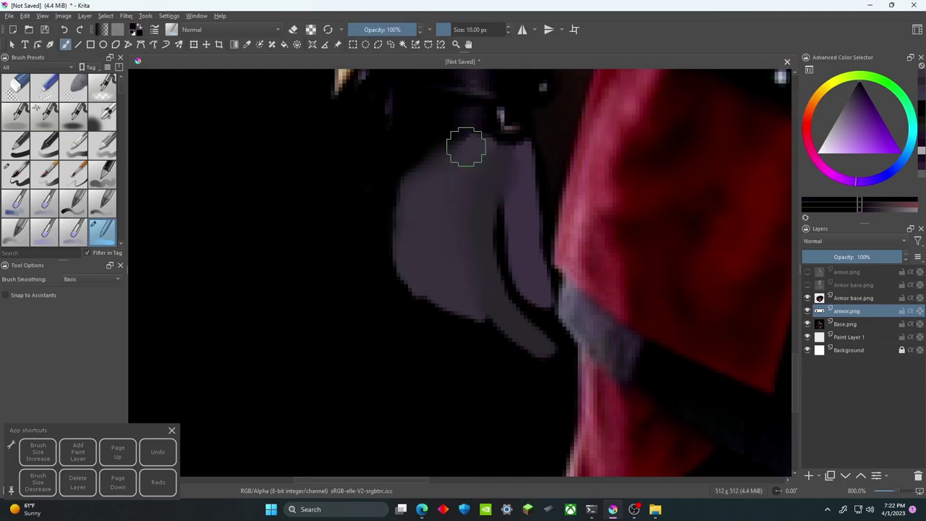
scroll(444, 135, down, 1)
key(slash)
scroll(466, 378, down, 1)
scroll(466, 378, right, 1)
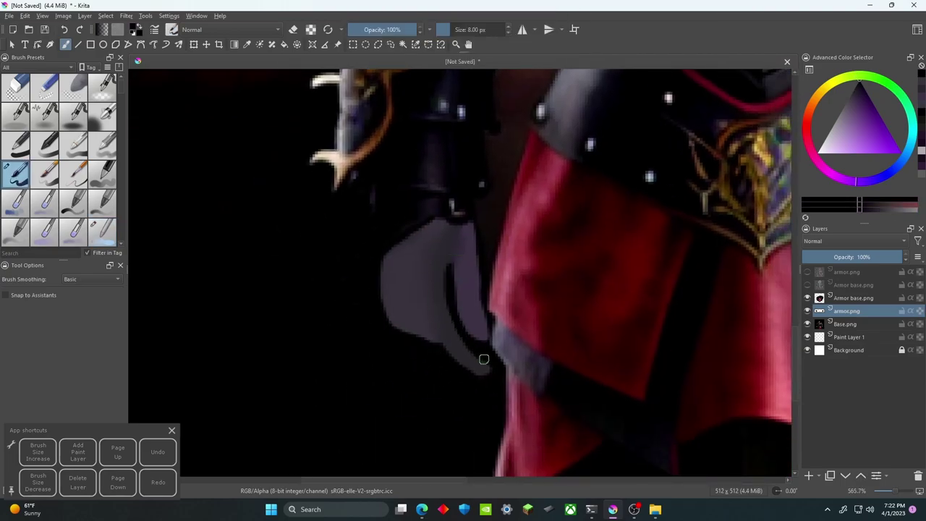
- Undo the paint strokes on the left-side hand and the blacked-out forearm guard tips
scroll(473, 233, down, 3)
scroll(420, 268, up, 1)
scroll(554, 272, up, 1)
scroll(554, 273, right, 1)
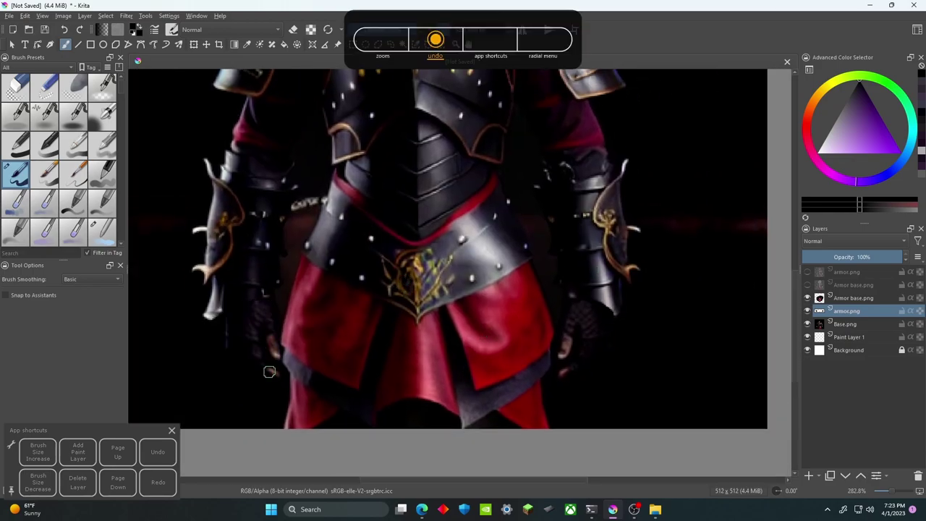
scroll(582, 322, down, 2)
click(10, 15)
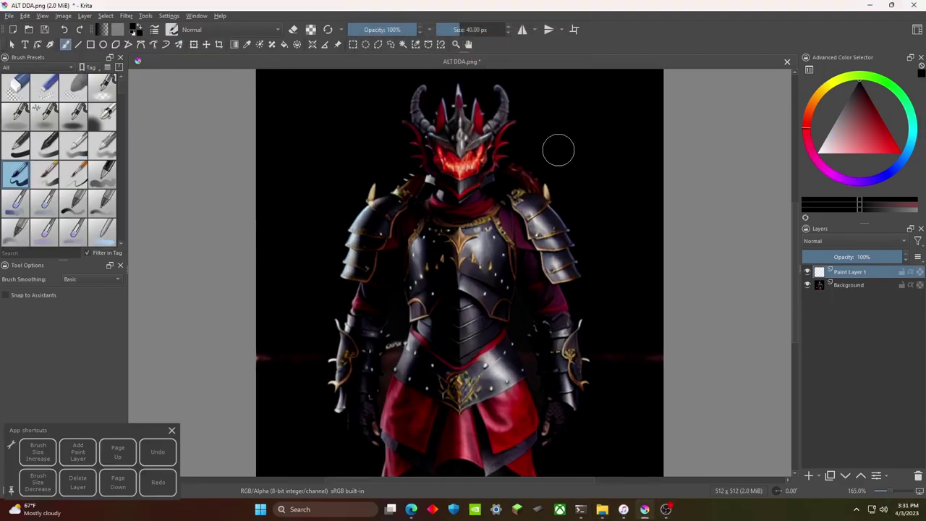
- In ALT DDA.png, outline the back of the left-side hand in dark gray on Paint Layer 1 with a 6 px brush
click(38, 452)
scroll(471, 339, up, 5)
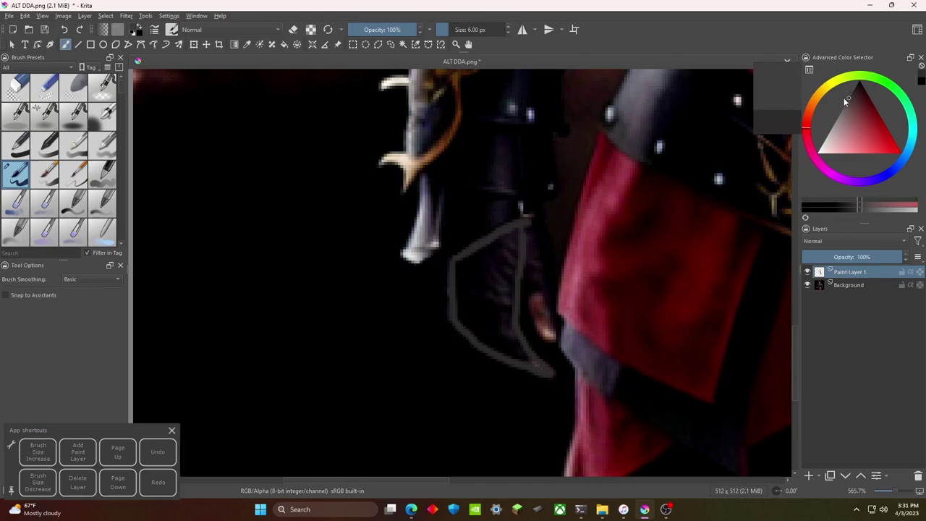
drag(530, 220, 545, 334)
scroll(545, 333, down, 4)
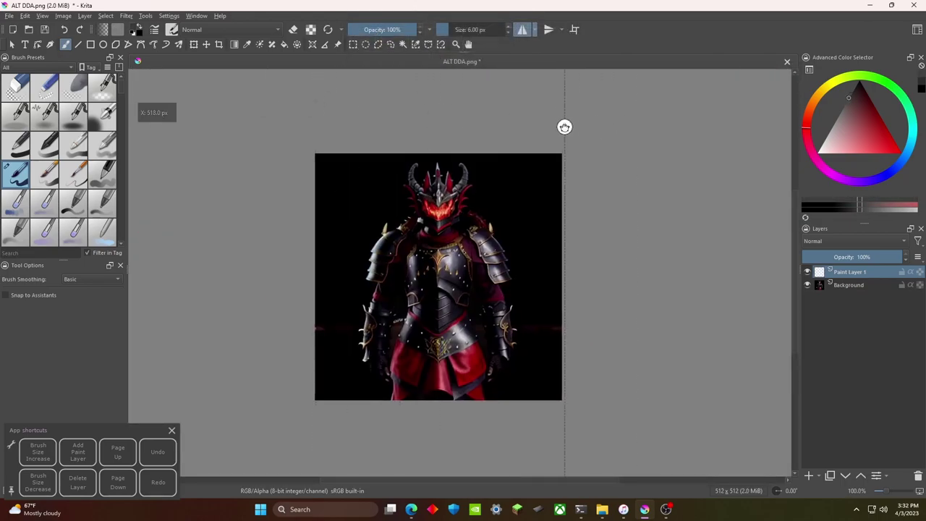
- Turn on horizontal mirroring, center its axis on the figure at X 256 px, and try it over the hands
drag(565, 128, 560, 127)
click(535, 29)
click(535, 29)
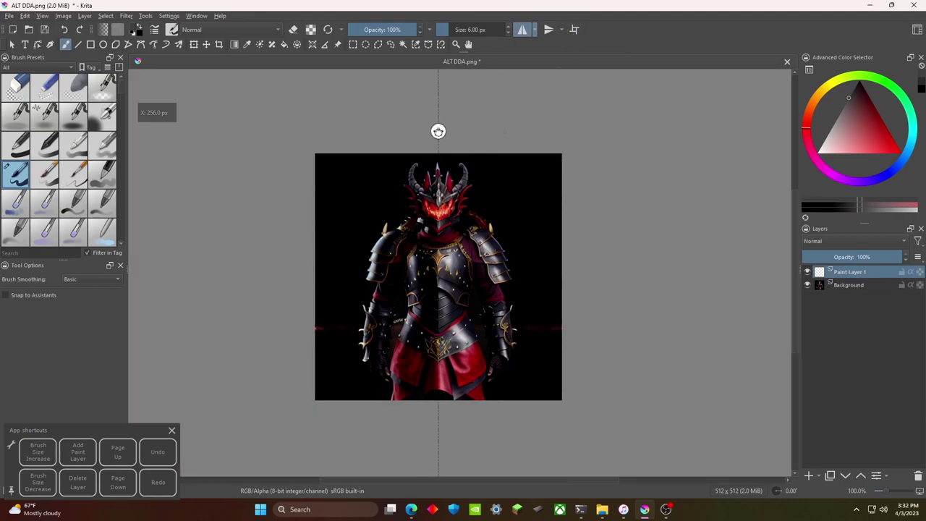
scroll(438, 131, up, 3)
scroll(386, 250, down, 10)
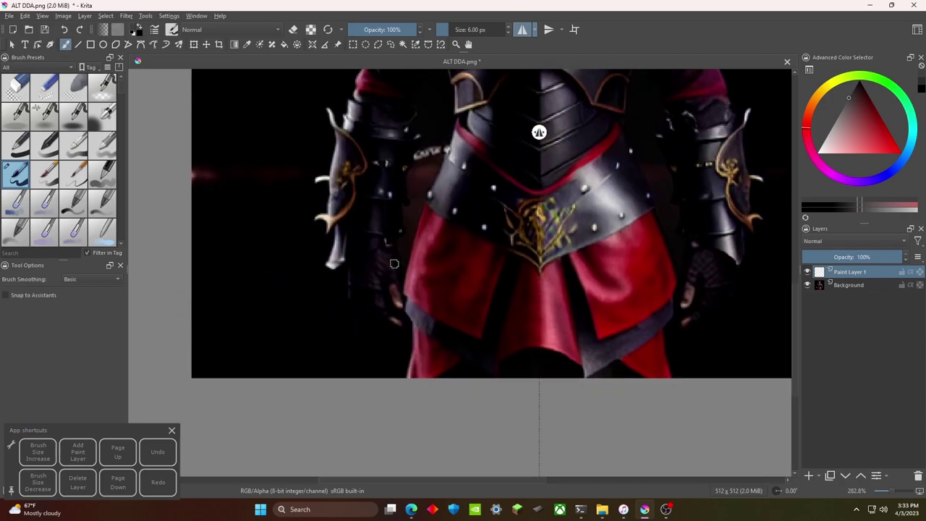
scroll(368, 294, up, 2)
scroll(365, 238, down, 5)
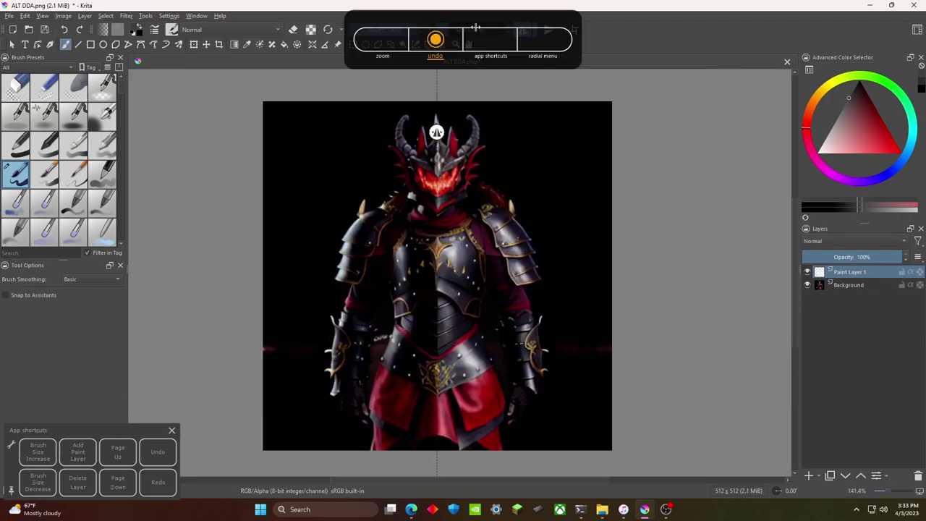
- With mirroring off, outline and fill the back and finger of the left-side hand in dark gray on Paint Layer 1
scroll(365, 219, up, 6)
scroll(365, 219, down, 2)
mouse_move(433, 212)
mouse_down()
mouse_move(414, 293)
mouse_move(477, 398)
mouse_up()
scroll(375, 360, down, 2)
right_click(450, 262)
- Choose a slightly lighter gray and fill the left-side hand's thumb
click(849, 104)
drag(483, 209, 502, 241)
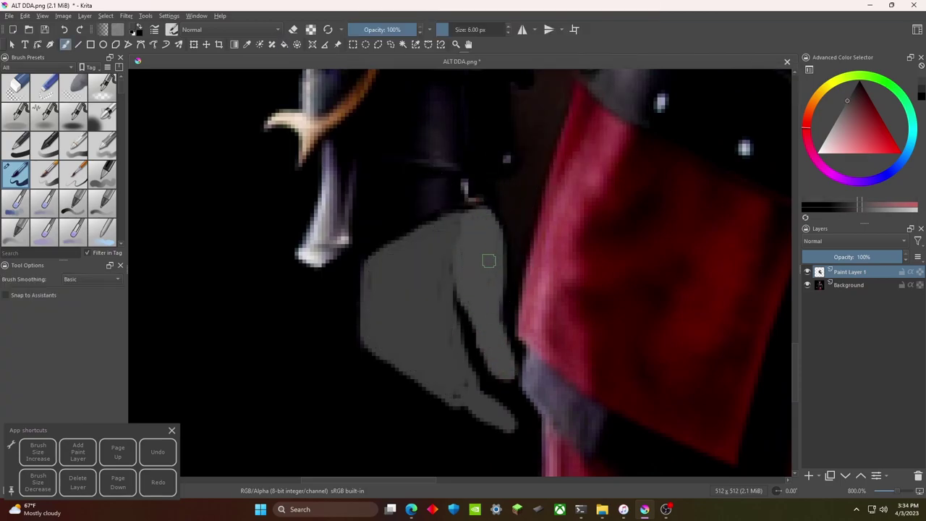
right_click(565, 178)
scroll(516, 194, down, 3)
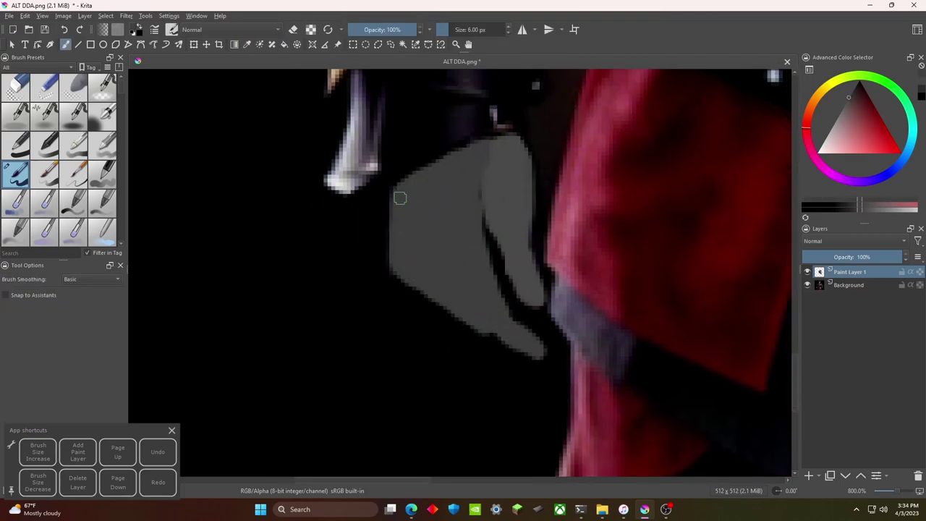
- Outline and fill the back and finger of the right-side hand with the same dark gray
right_click(400, 206)
scroll(400, 207, down, 5)
click(550, 190)
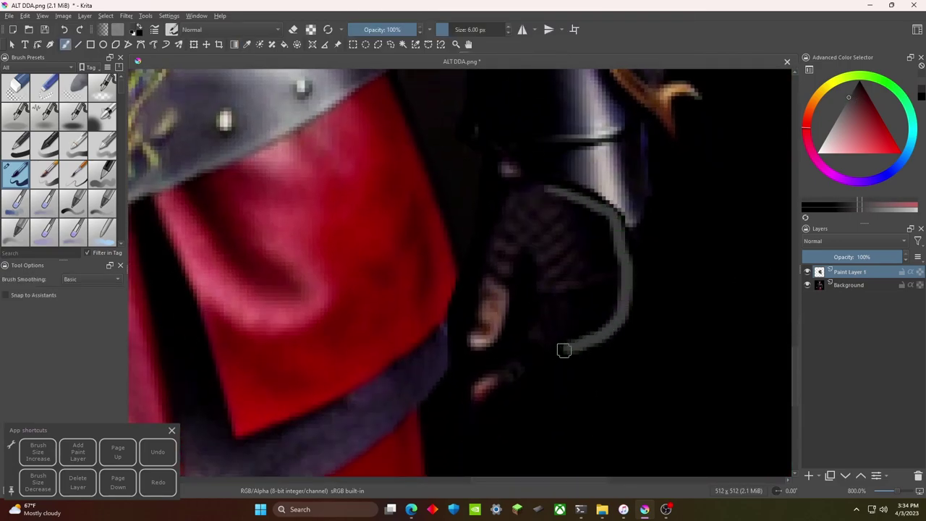
drag(572, 348, 467, 387)
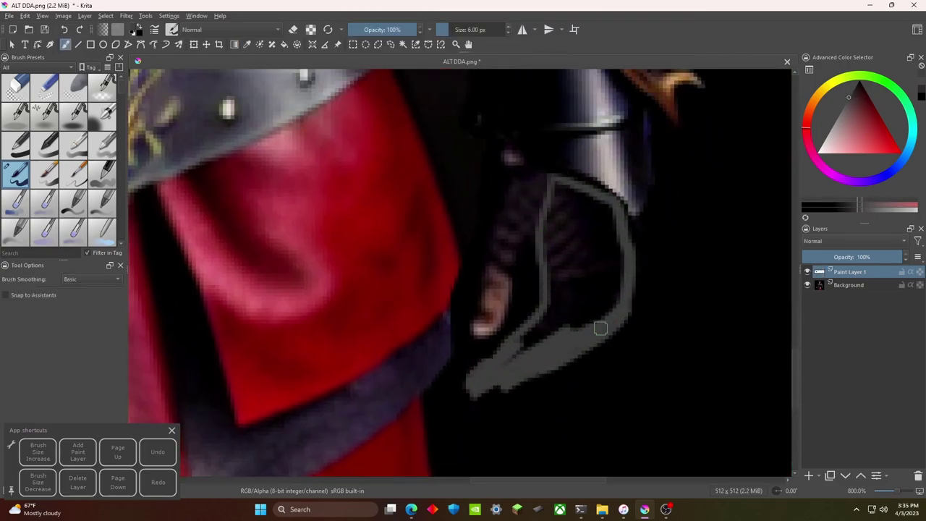
right_click(616, 221)
click(555, 193)
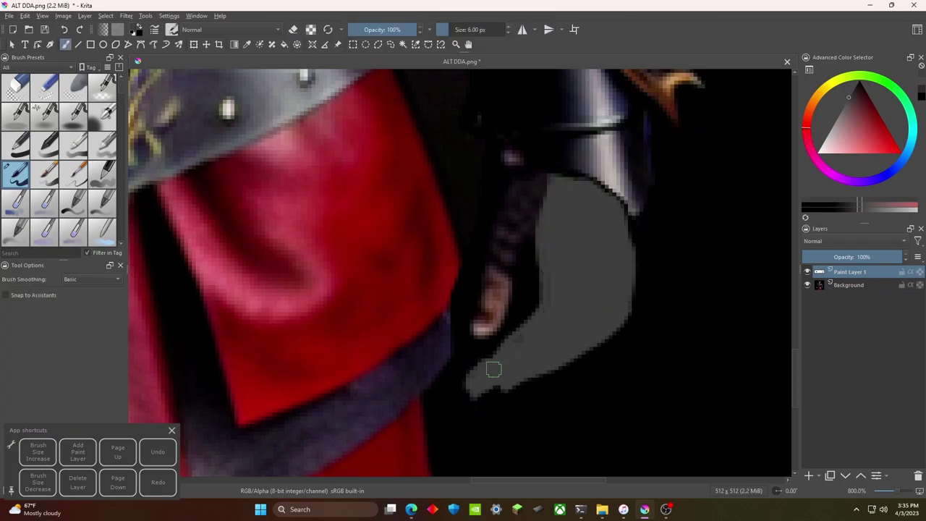
- Fill the right-side hand's thumb with the slightly lighter gray, joining it to the back of the hand
scroll(371, 295, down, 5)
scroll(561, 195, up, 8)
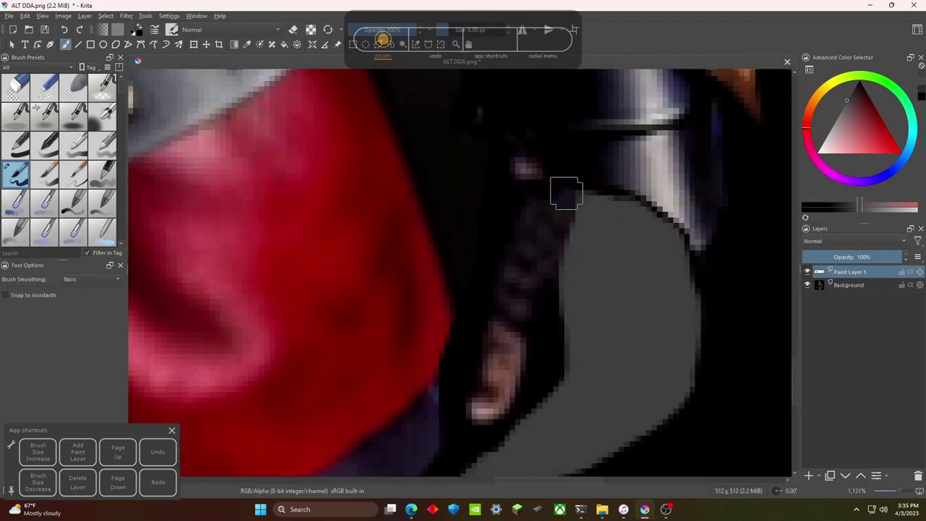
drag(562, 195, 492, 329)
drag(570, 224, 569, 185)
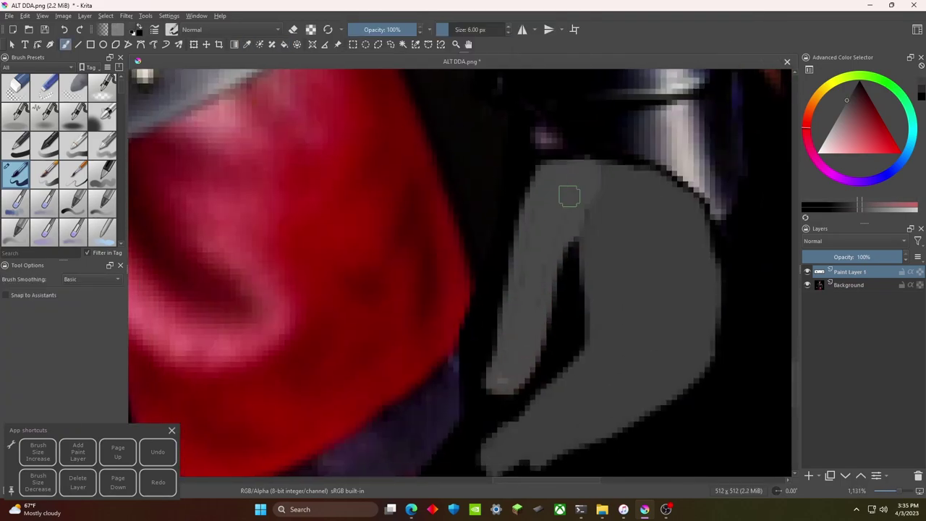
- Soften the seams between thumb and back of the hand on both hands with a smaller blending brush
key(bracketleft)
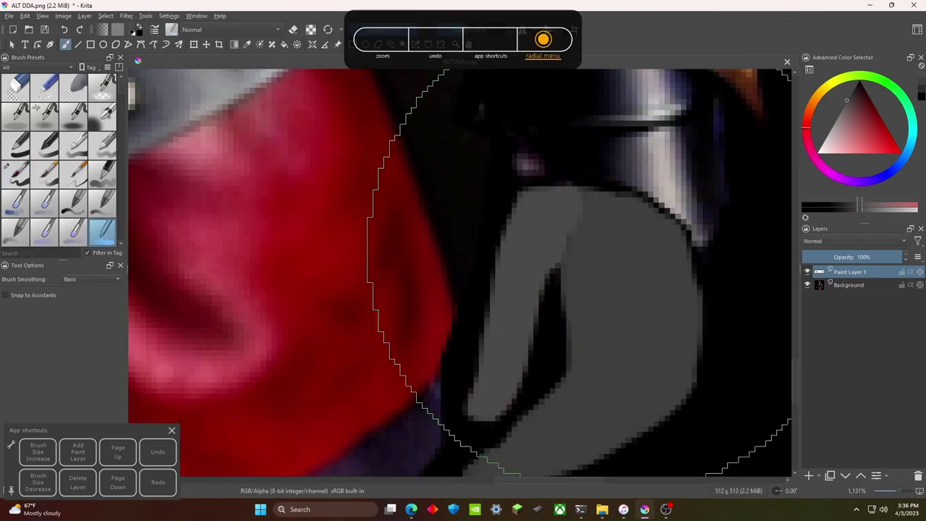
scroll(558, 217, down, 5)
scroll(430, 217, up, 5)
scroll(436, 249, down, 3)
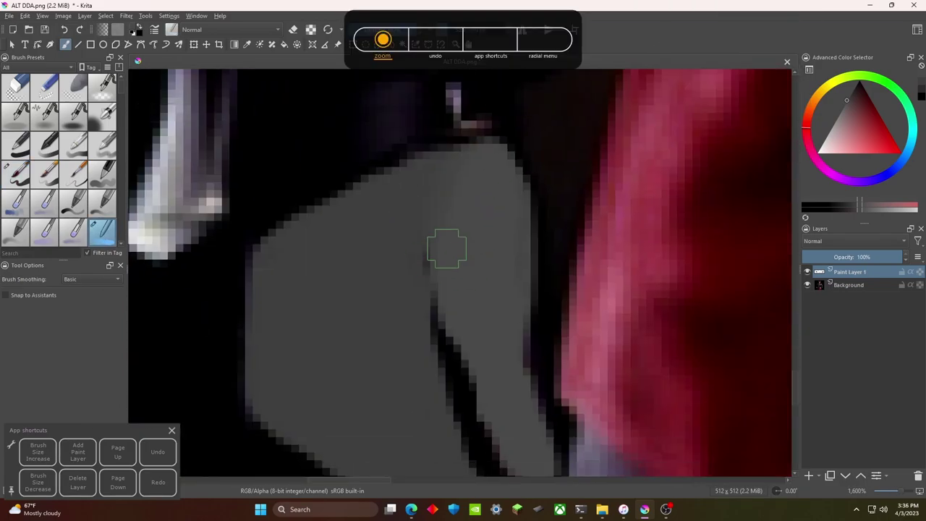
scroll(588, 275, up, 3)
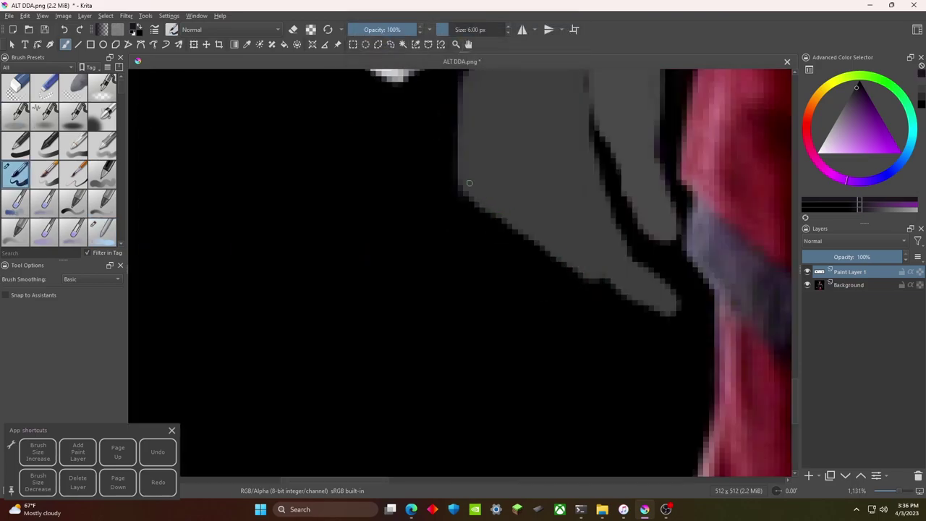
- Shade the outer edge of the left-side hand's back and finger with bands of dark purple using the 6 px brush
scroll(520, 141, up, 2)
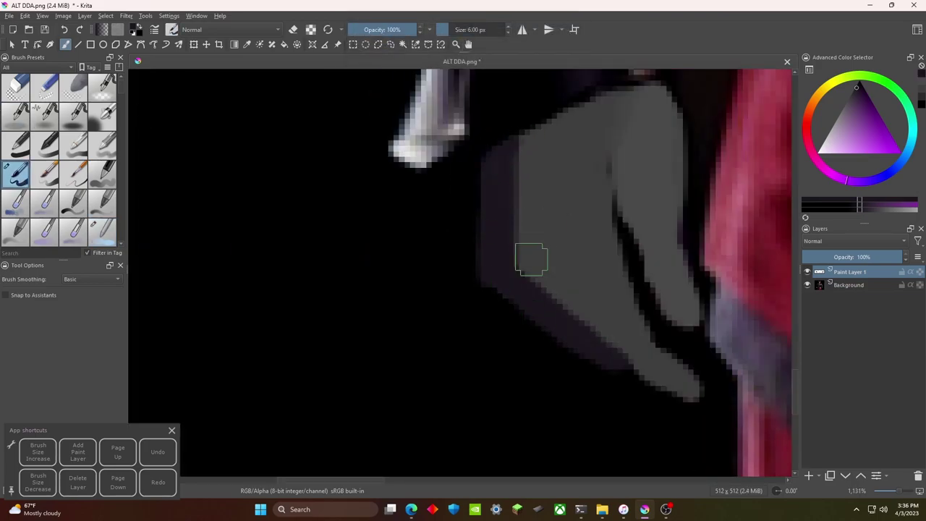
scroll(536, 314, up, 2)
key(ctrl+z)
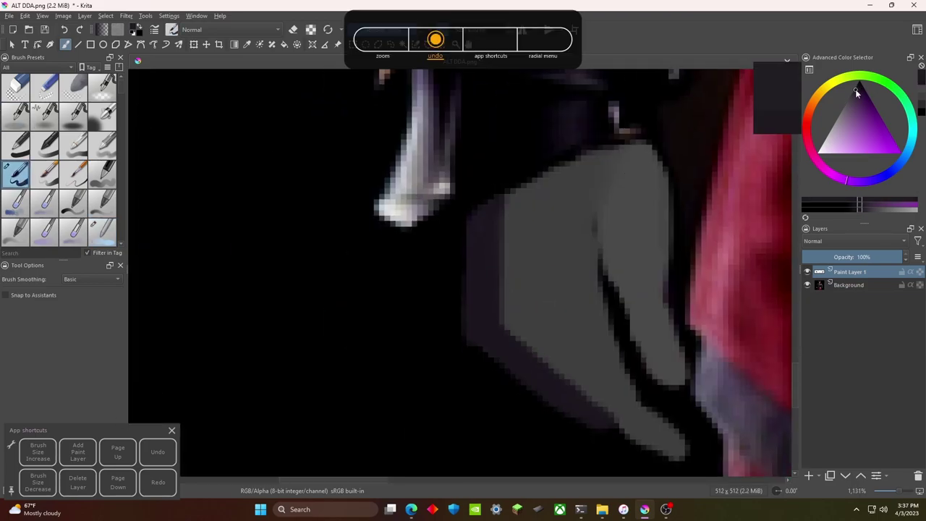
scroll(456, 302, right, 3)
scroll(432, 243, down, 2)
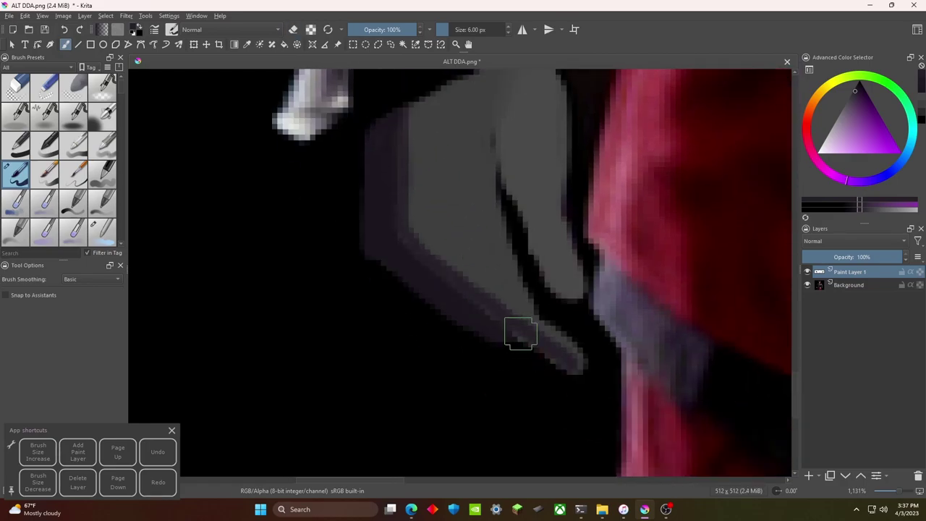
scroll(520, 336, down, 1)
scroll(413, 190, up, 3)
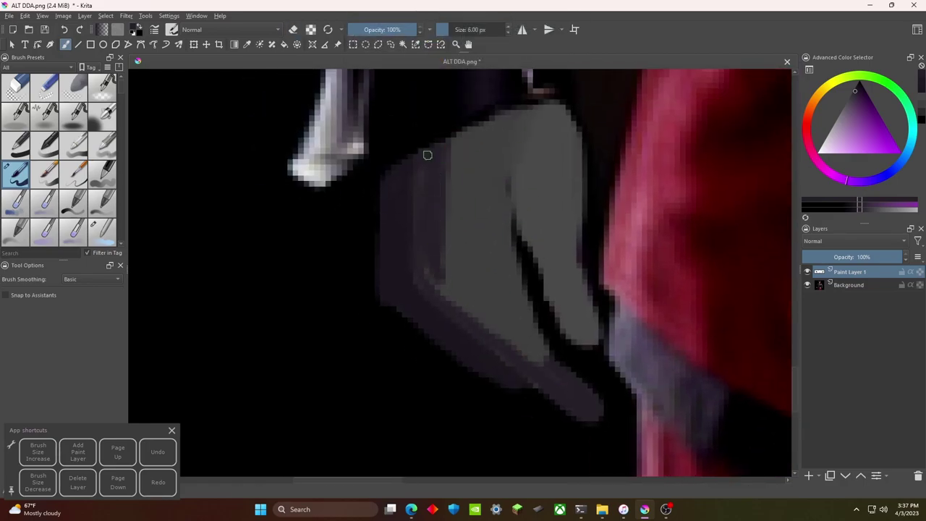
- Choose a new shade and paint purple shadows along the edges of the left-side hand's thumb
right_click(542, 241)
click(574, 296)
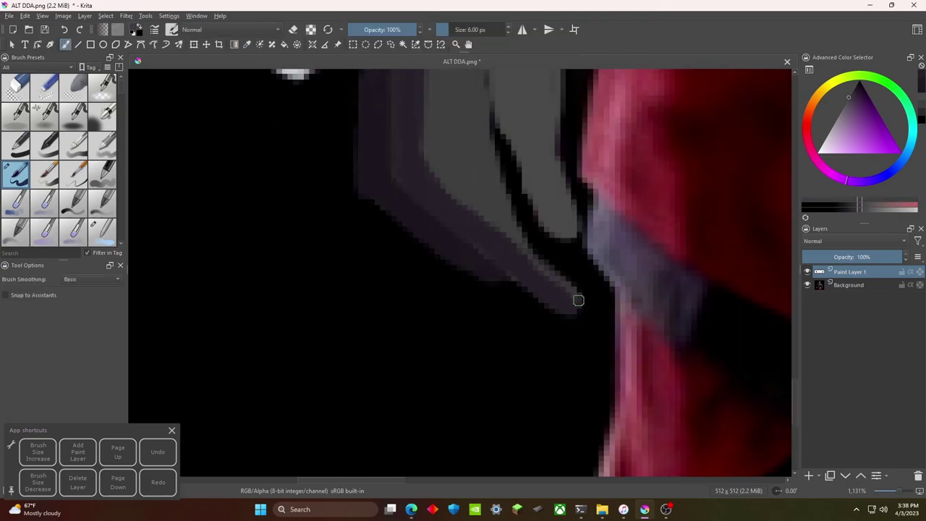
scroll(575, 296, right, 2)
scroll(541, 227, up, 2)
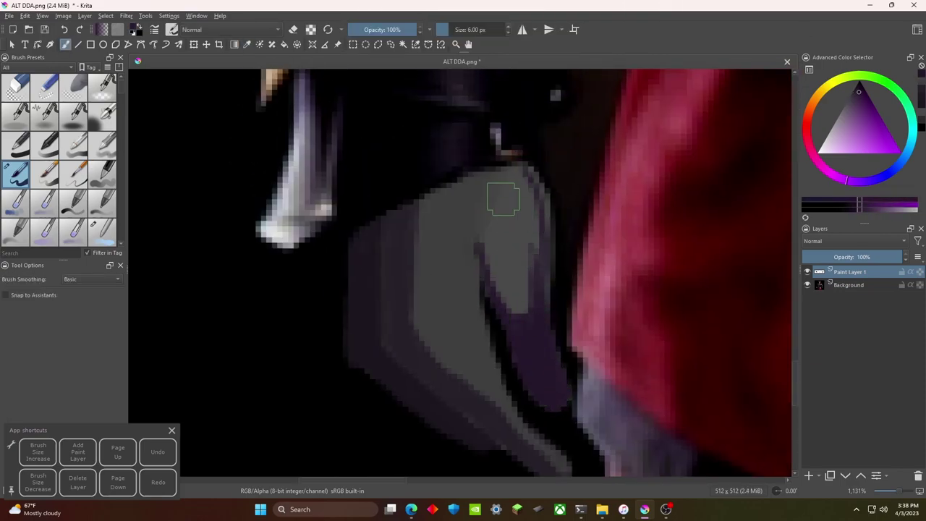
scroll(515, 214, down, 2)
scroll(515, 214, left, 2)
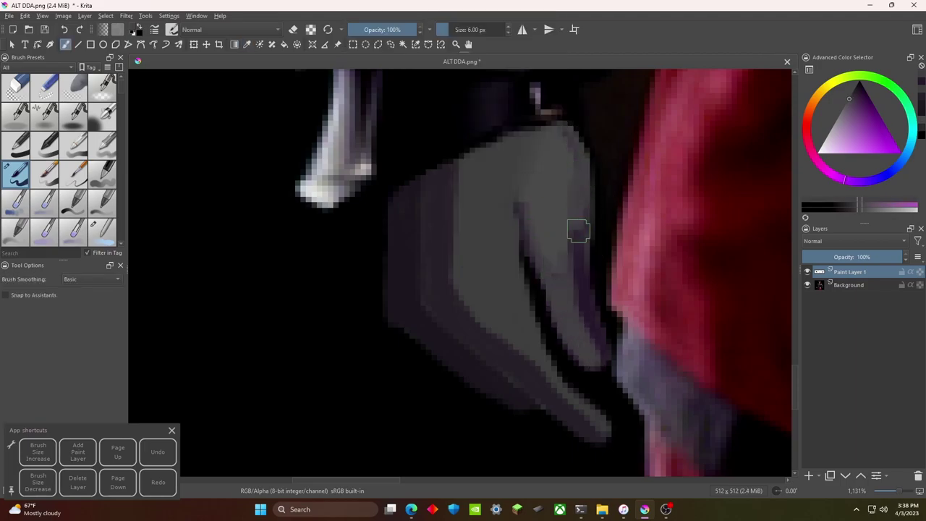
- Undo the last thumb stroke, choose a darker tone and shade the crease between thumb and back of the hand down to the finger
key(ctrl+z)
scroll(578, 215, up, 2)
right_click(556, 172)
click(528, 120)
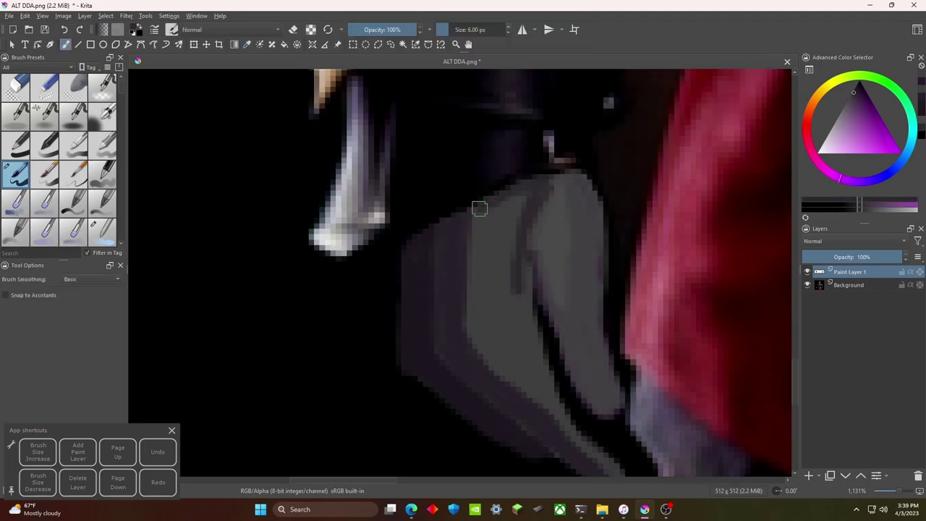
key(e)
scroll(519, 206, down, 3)
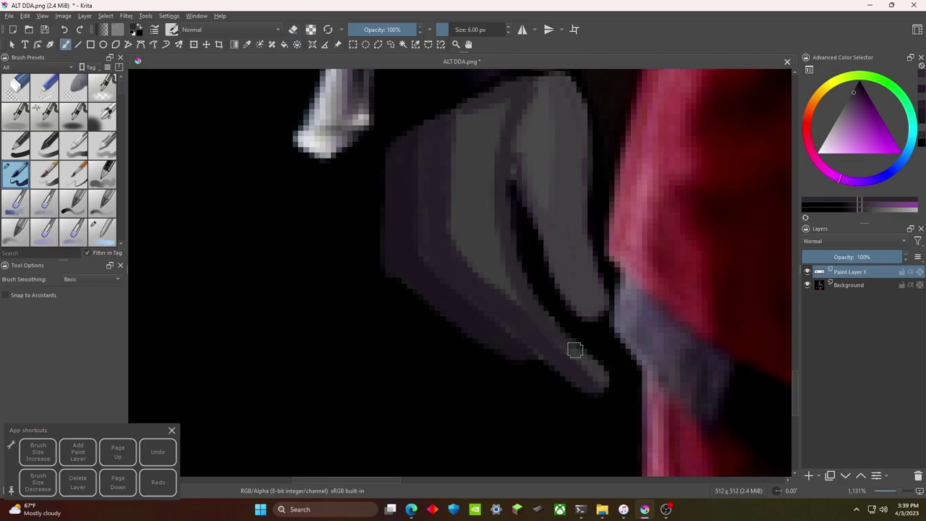
- Extend the dark shading across the back of the left-side hand, leaving a lighter central strip, and switch to the blending brush
scroll(539, 259, up, 2)
scroll(564, 233, up, 2)
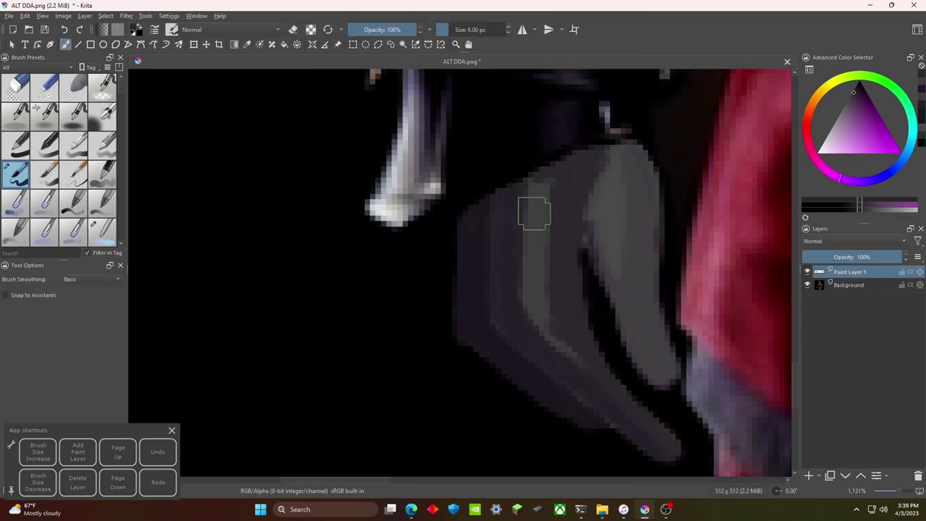
scroll(565, 306, right, 2)
key(/)
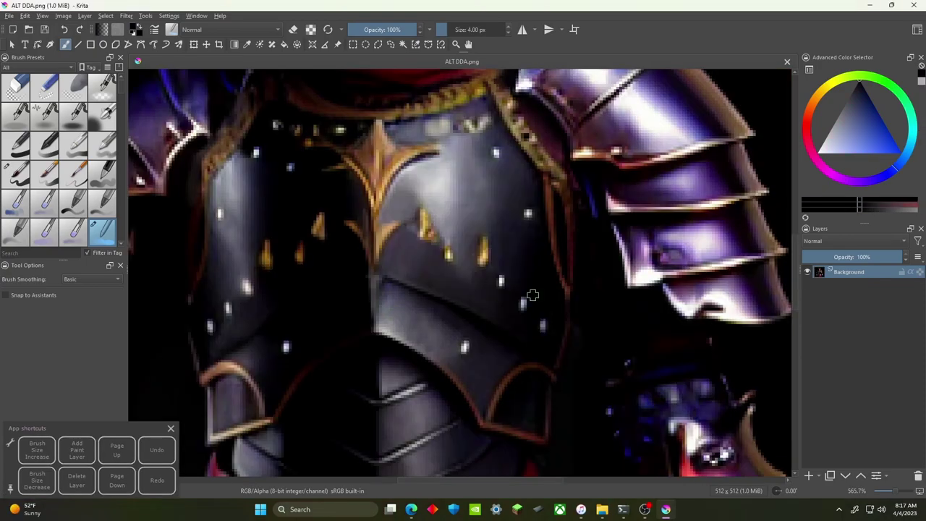
- Touch up the chest armor with the 4 px blending brush and switch to the paint brush at the helmet
scroll(390, 207, up, 10)
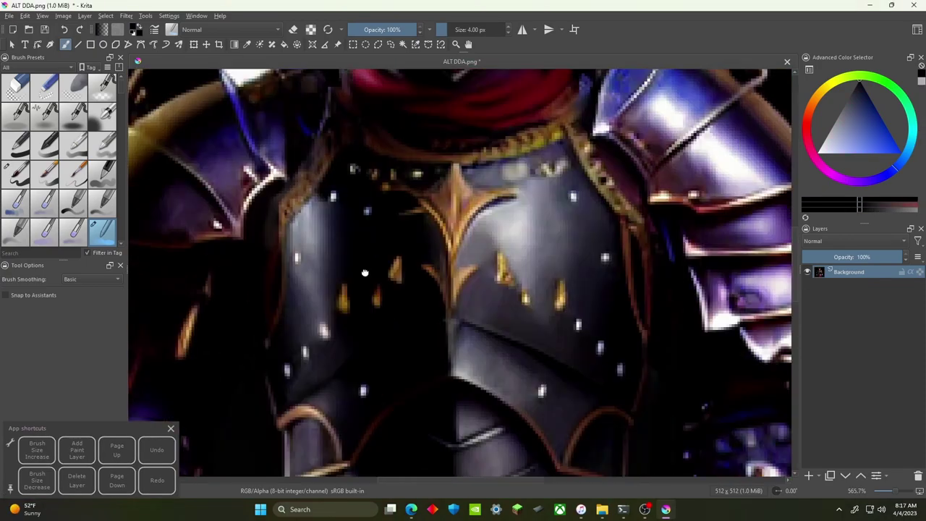
scroll(366, 232, up, 3)
key(/)
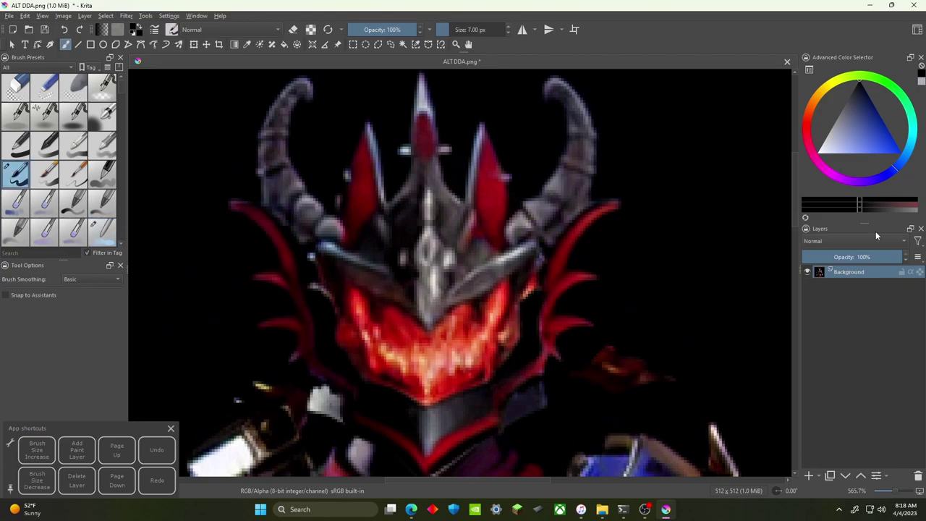
- Sample a dark red from the helmet's glowing visor and try a 7 px brush stroke with it
key(p)
drag(394, 346, 385, 331)
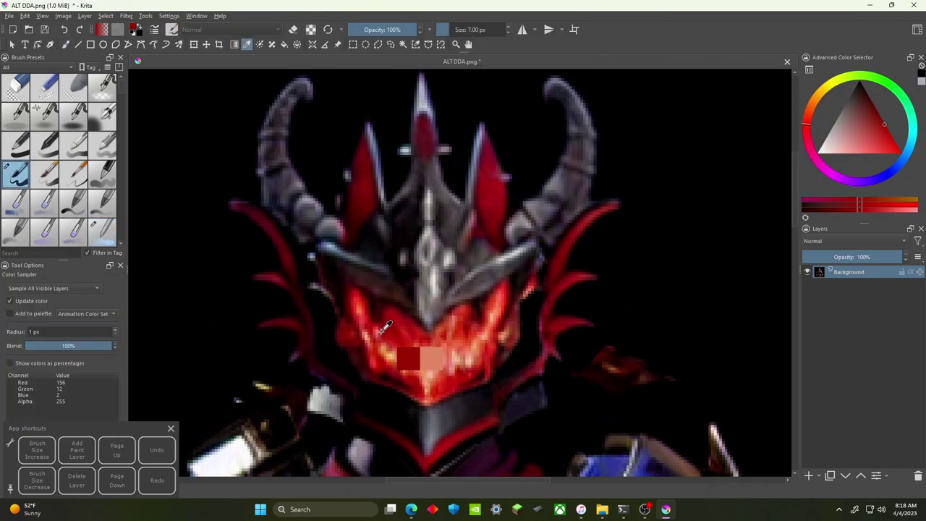
key(b)
key(/)
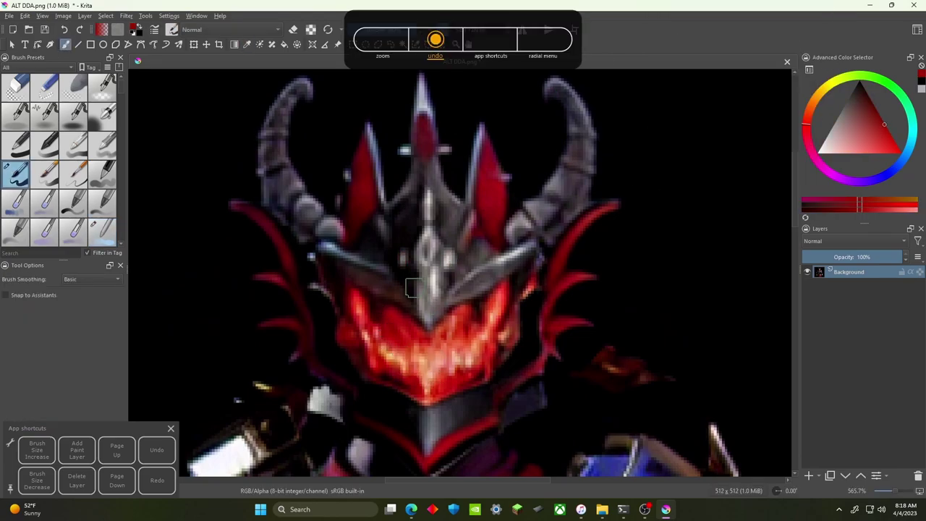
- Blend rough spots on the left-side shoulder and forearm armor with the 4 px blending brush
scroll(405, 275, down, 5)
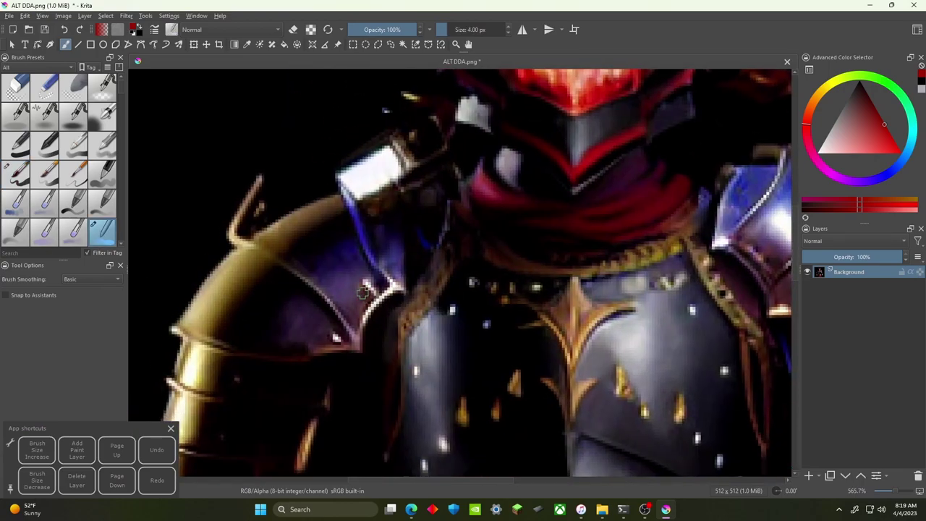
scroll(361, 298, down, 6)
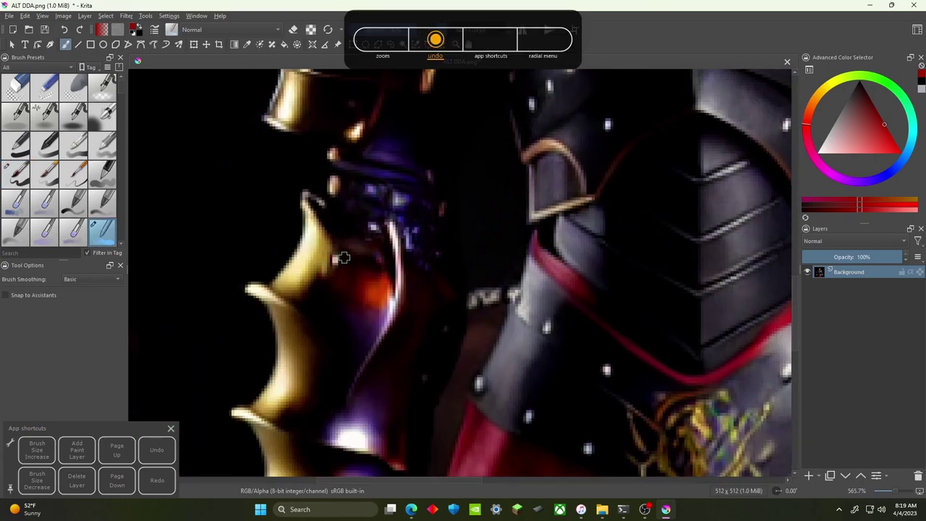
drag(327, 267, 388, 282)
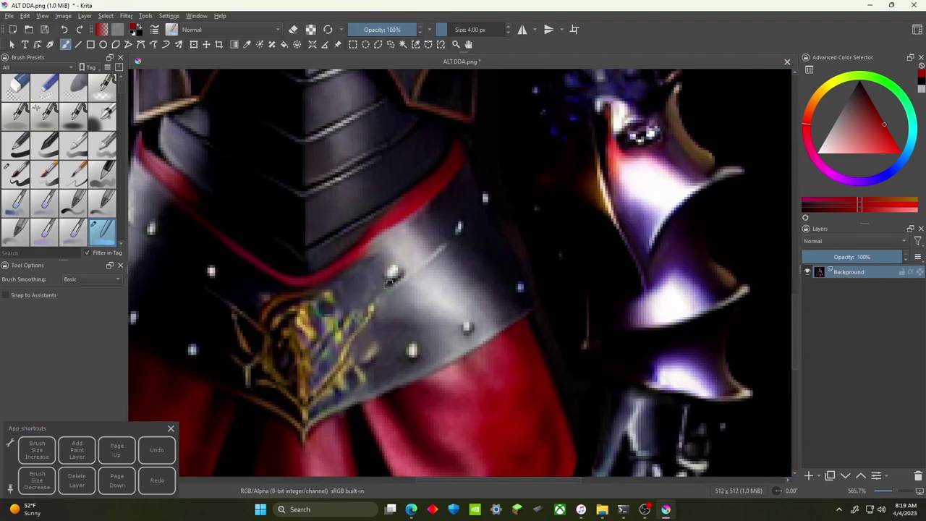
- Try to blend the rivets and sheen on the right side of the belt armor
drag(357, 339, 441, 276)
key(ctrl+z)
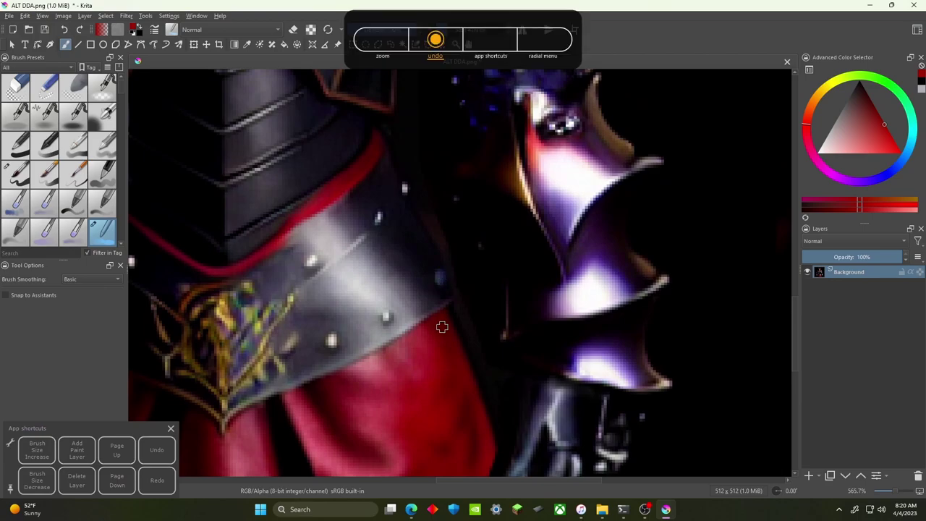
scroll(398, 225, up, 2)
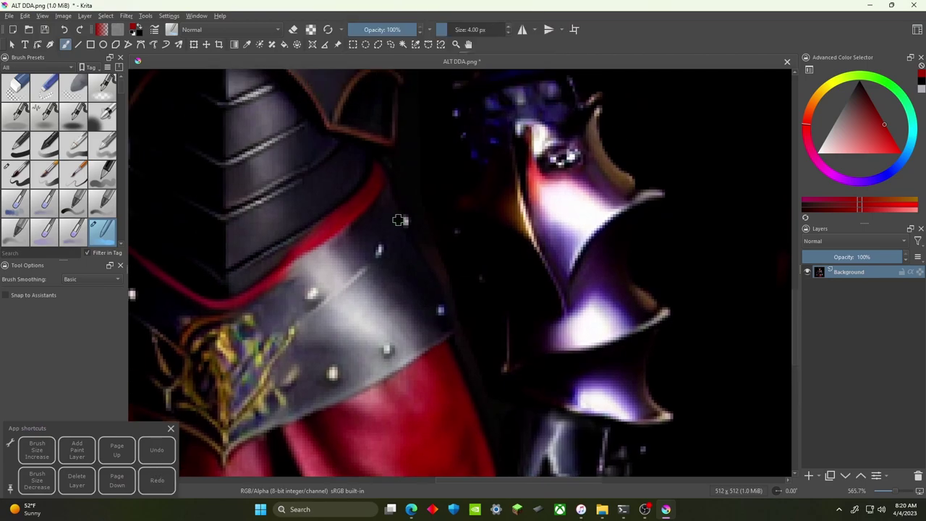
- Smudge the speckled dark spot on the right-side forearm armor and retouch it with dark purple and maroon tones
scroll(415, 219, down, 2)
drag(329, 238, 516, 252)
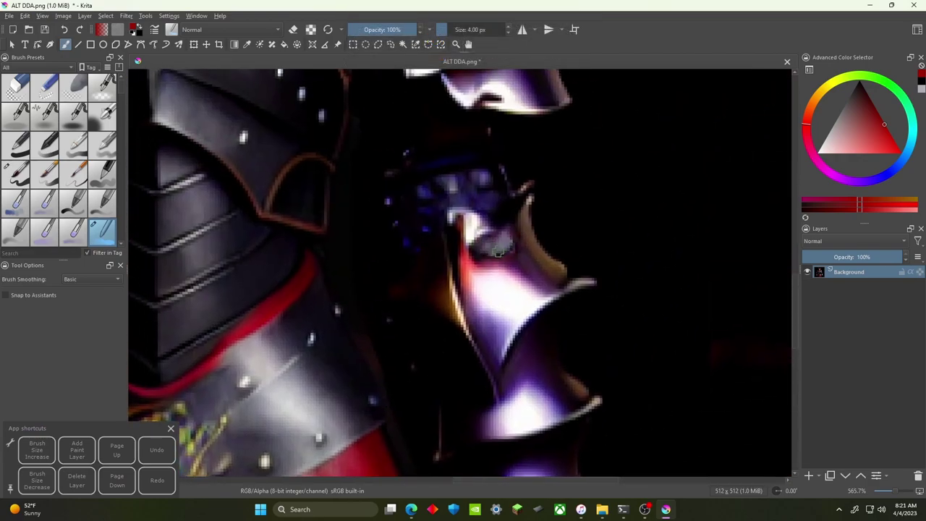
scroll(494, 253, down, 8)
scroll(456, 260, up, 10)
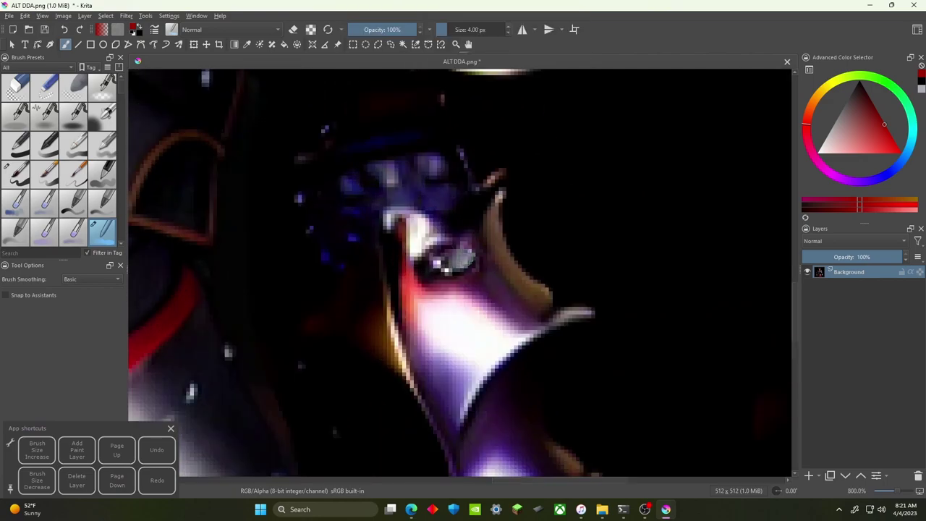
right_click(600, 101)
click(542, 145)
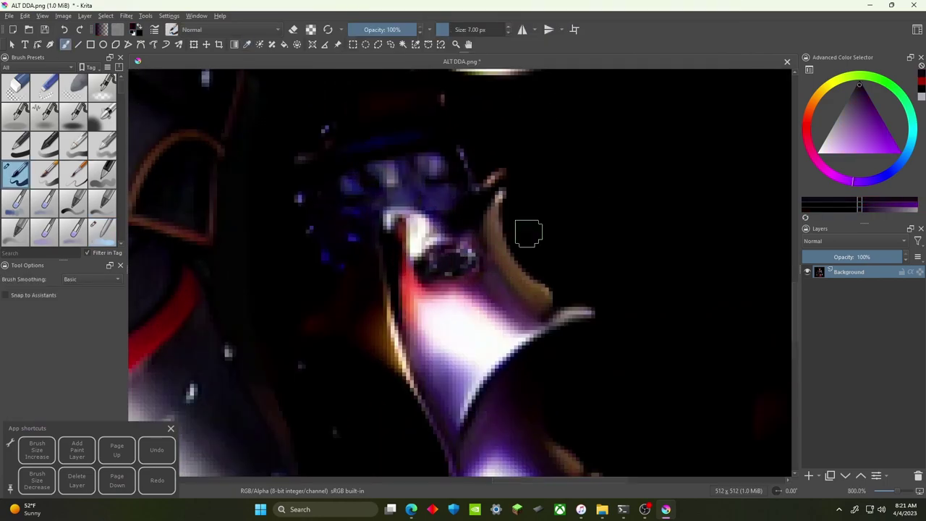
right_click(665, 82)
click(661, 94)
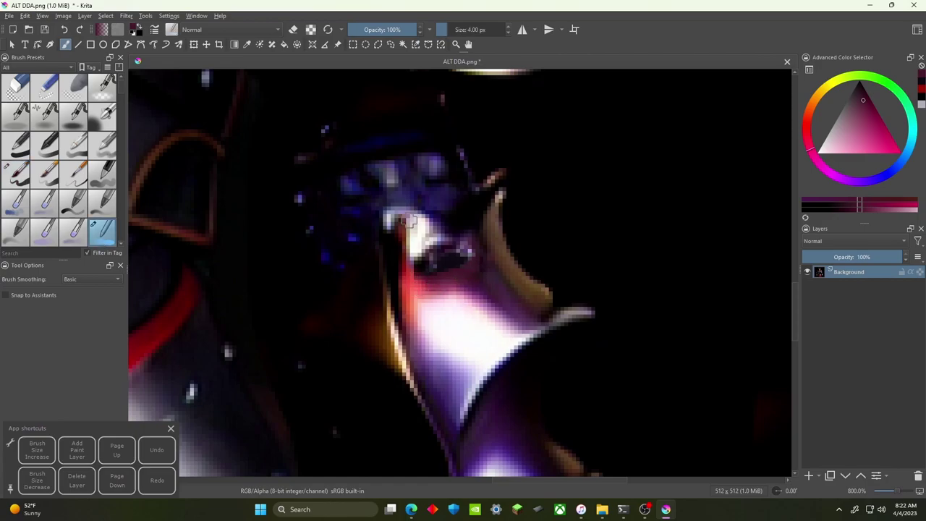
- Undo the latest strokes and blend the dark spot on the right-side upper-arm plates with the 4 px blending brush
scroll(468, 262, up, 5)
key(ctrl+z)
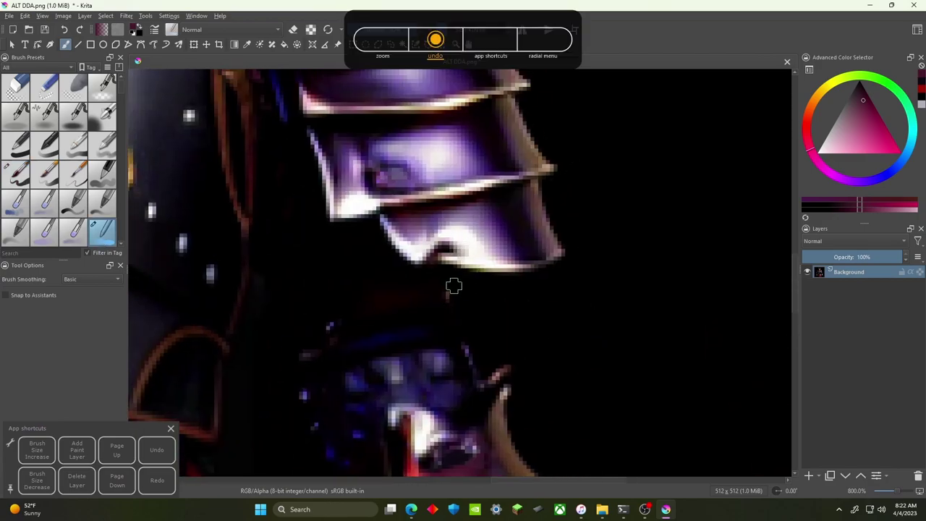
key(ctrl+z)
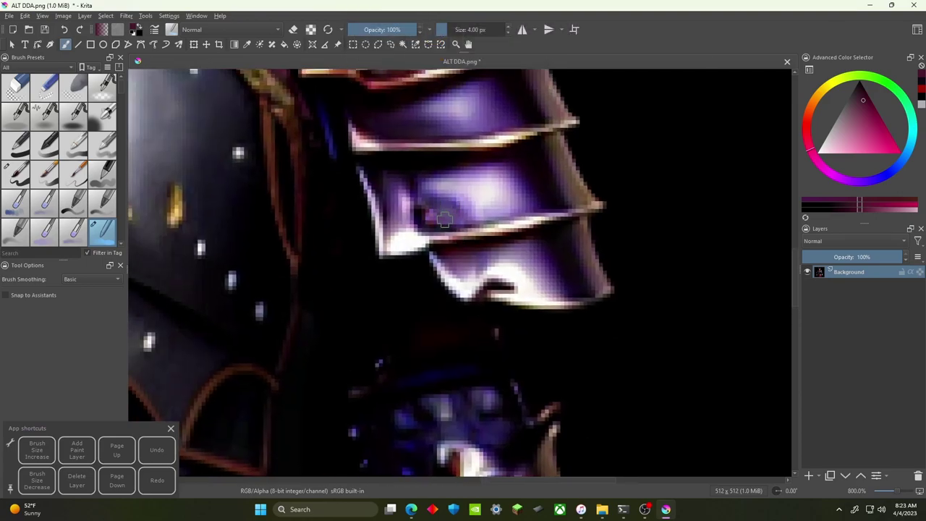
scroll(425, 218, down, 4)
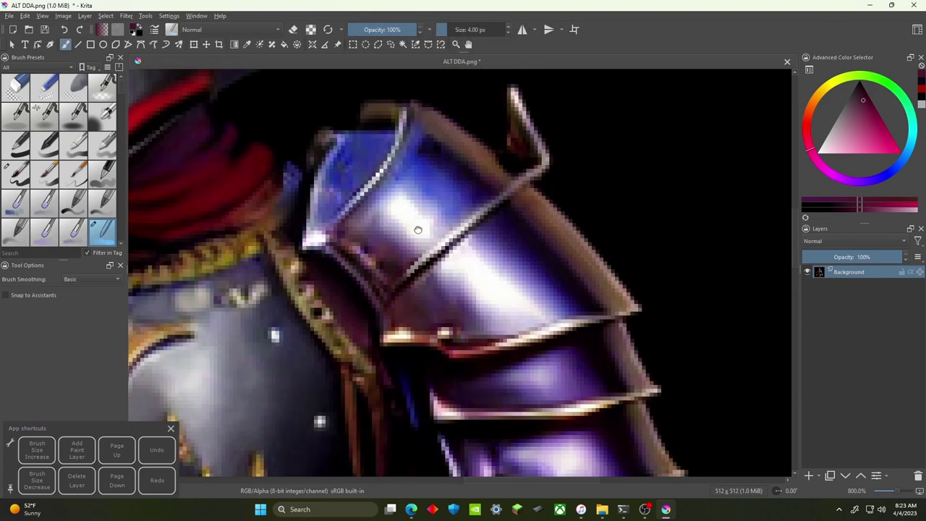
scroll(476, 176, up, 2)
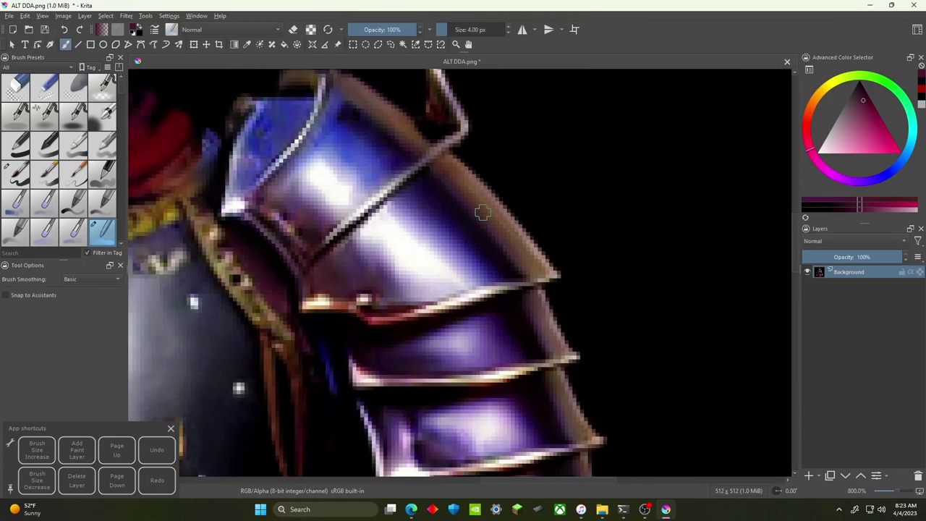
scroll(378, 186, down, 3)
scroll(486, 230, down, 2)
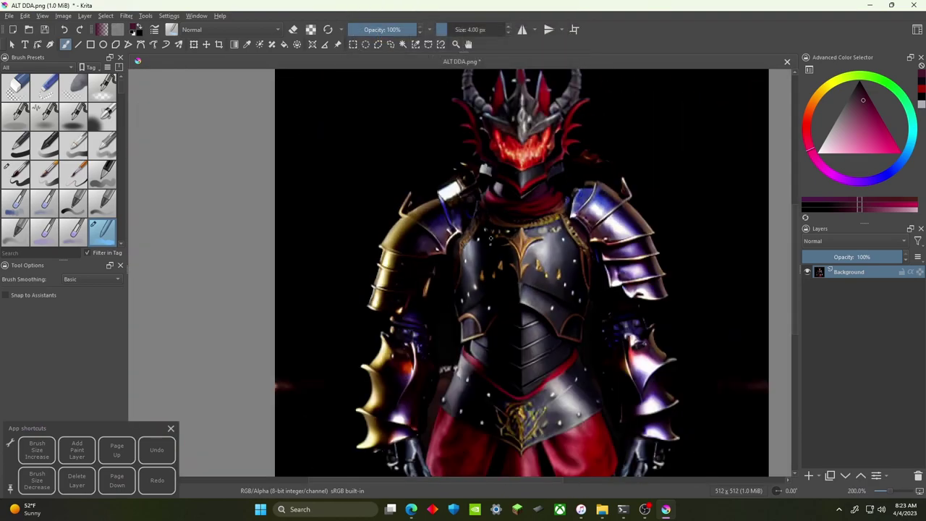
- Smooth the blue right-side shoulder plate and the studs along both sides of the neckline with the 4 px blending brush
scroll(525, 286, up, 7)
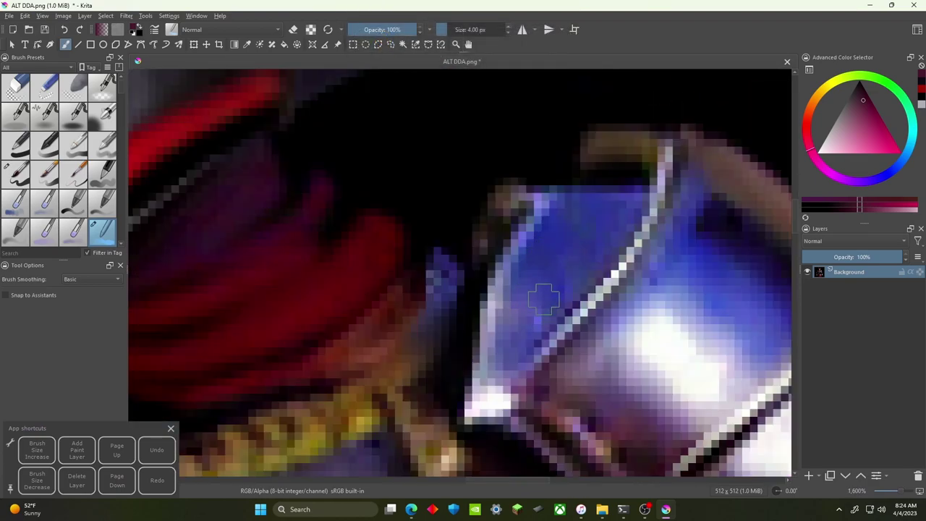
scroll(542, 275, down, 6)
scroll(492, 291, up, 7)
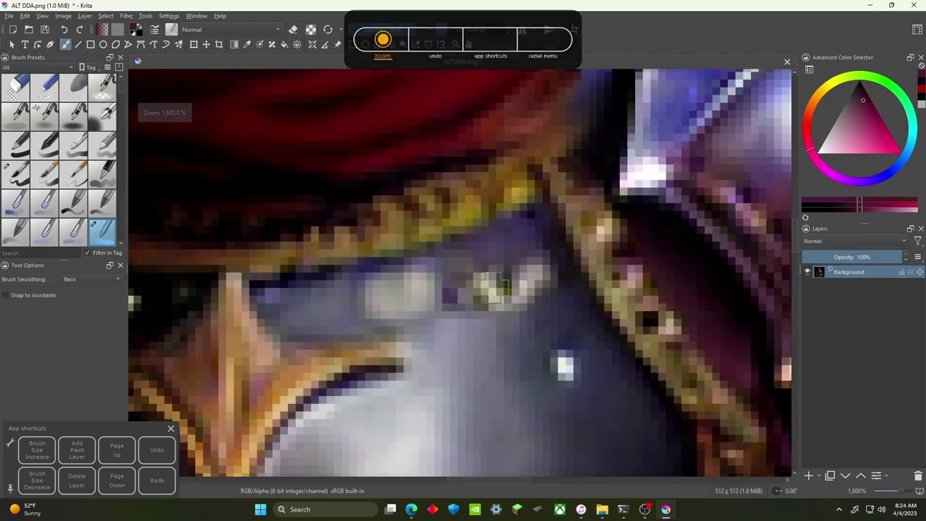
scroll(481, 279, down, 6)
scroll(463, 258, up, 6)
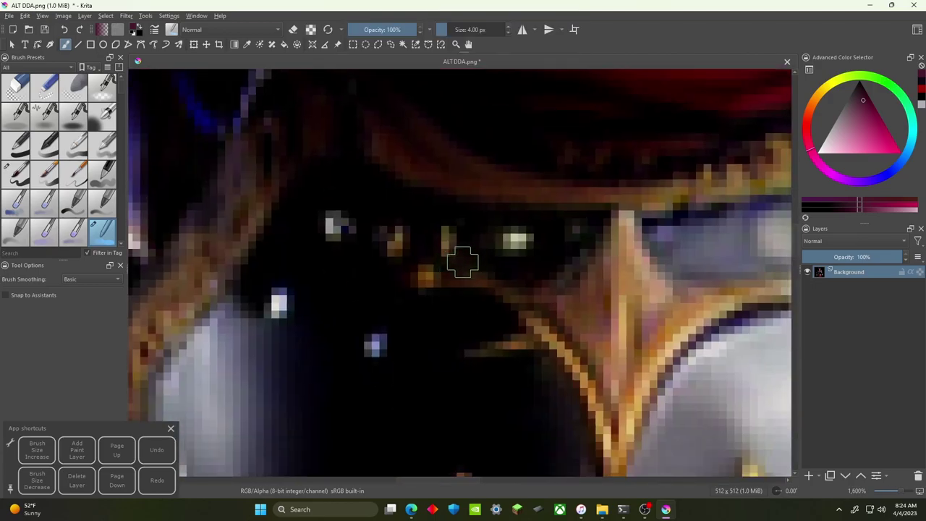
scroll(470, 262, down, 5)
scroll(457, 267, up, 7)
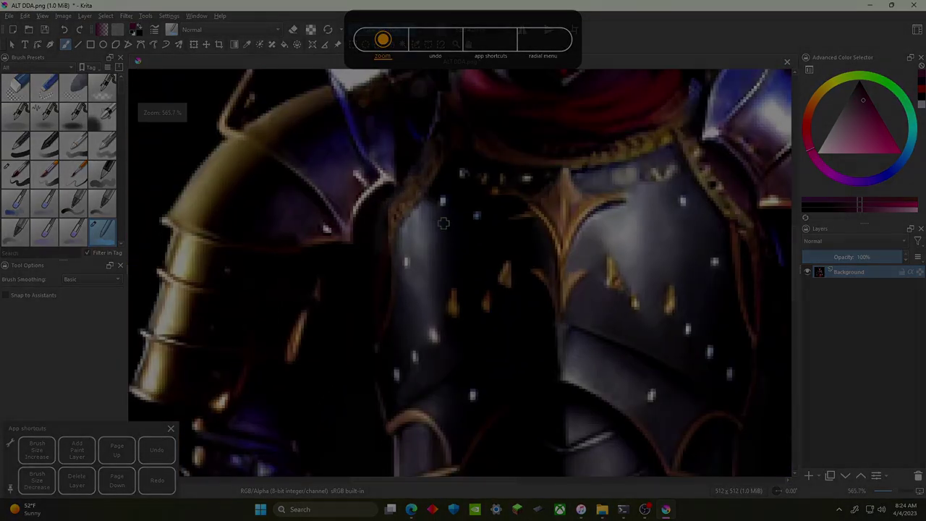